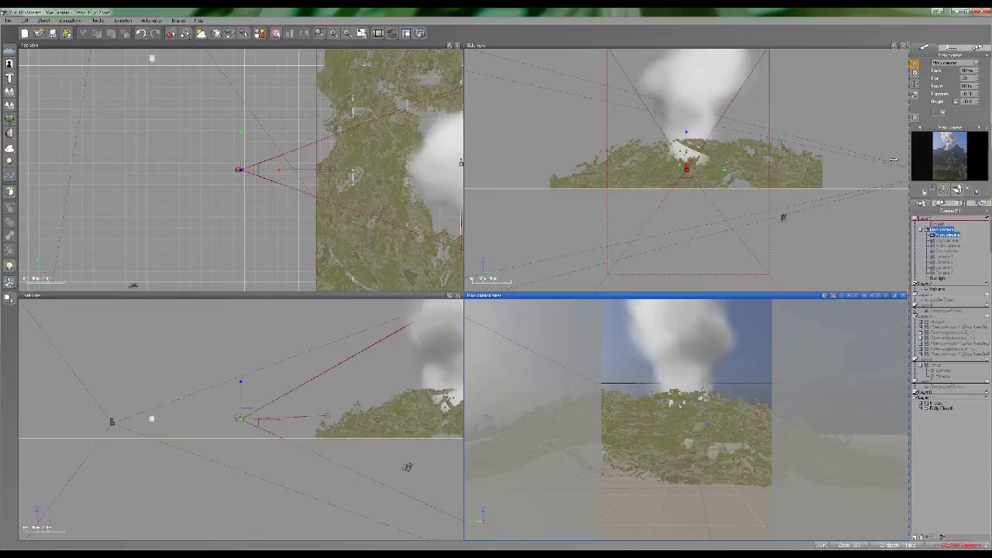
Widen the side panel, deselect the main camera and open the Atmosphere Editor
left_click_drag(909, 158, 894, 160)
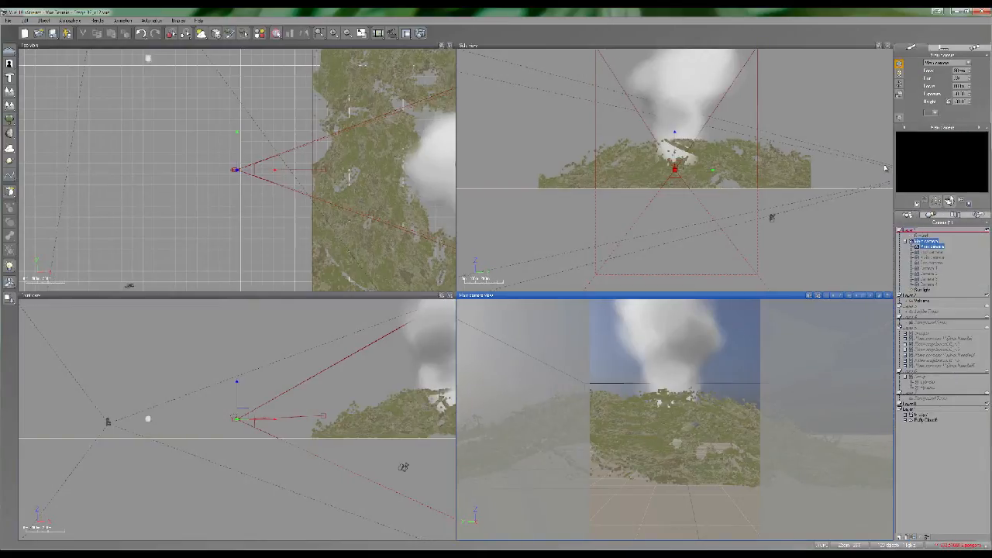
left_click(961, 515)
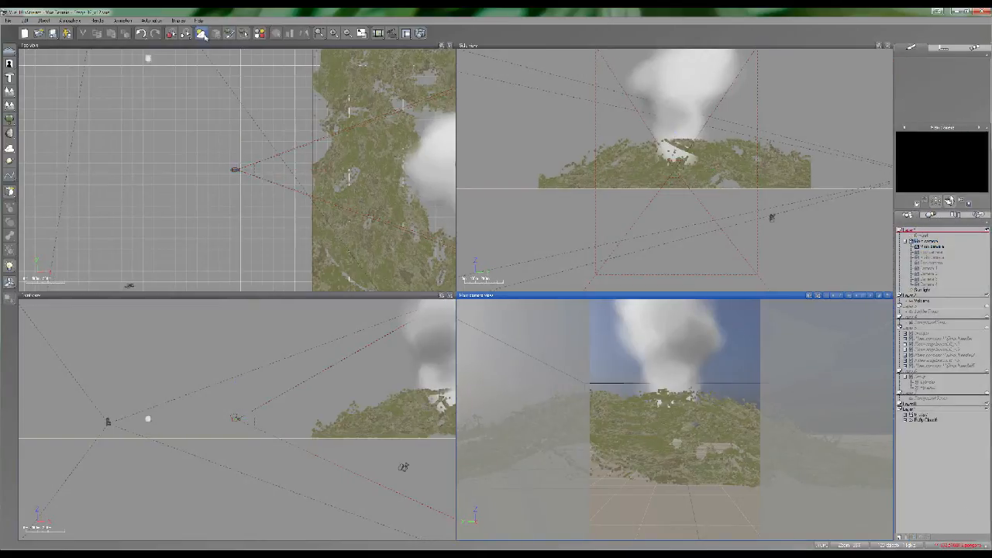
left_click(202, 34)
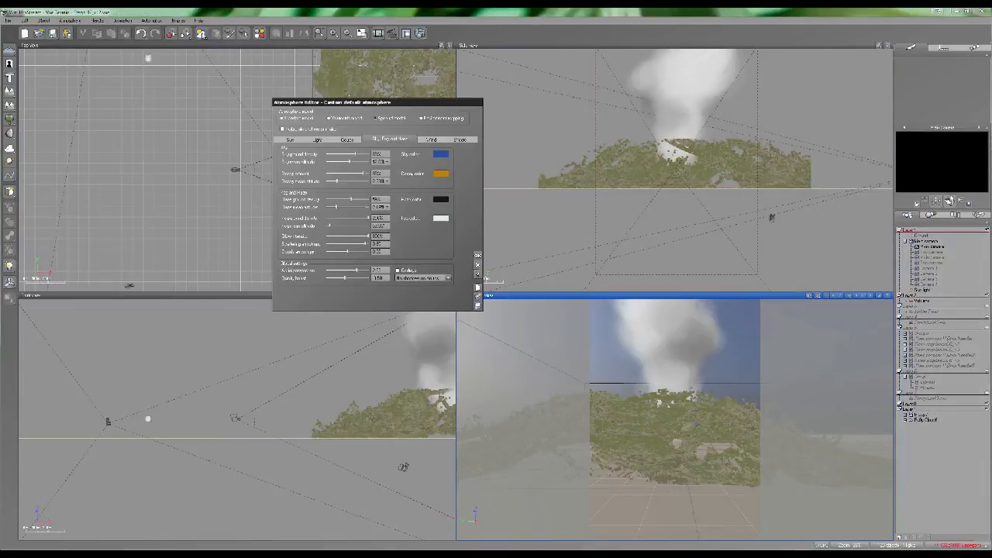
Review the atmosphere's light settings, cloud settings, and sky, fog and haze settings
left_click(316, 139)
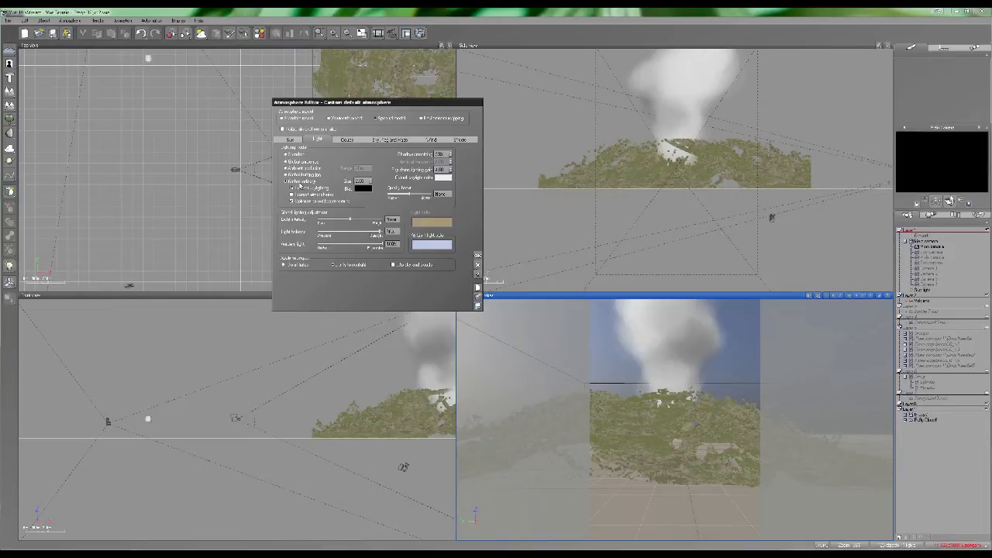
double_click(360, 180)
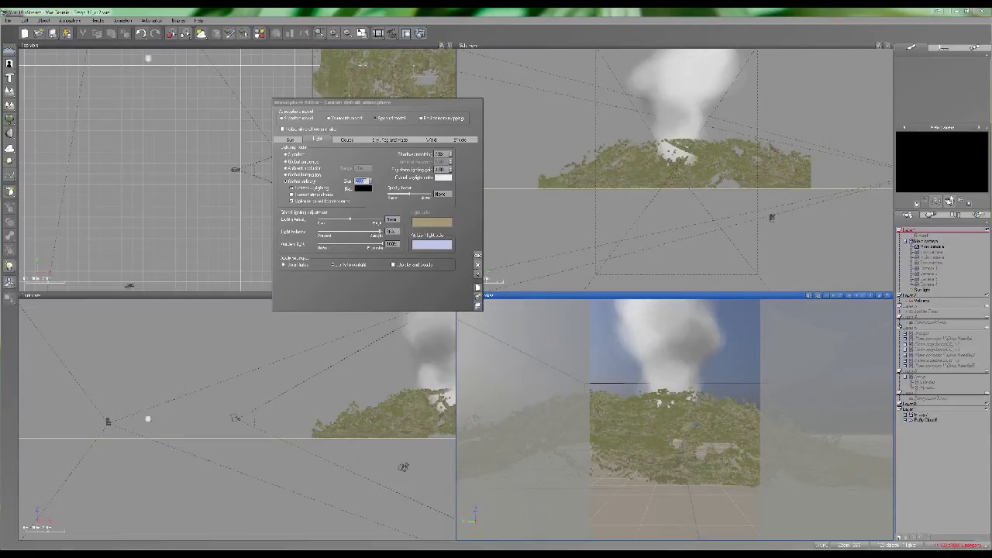
left_click(352, 141)
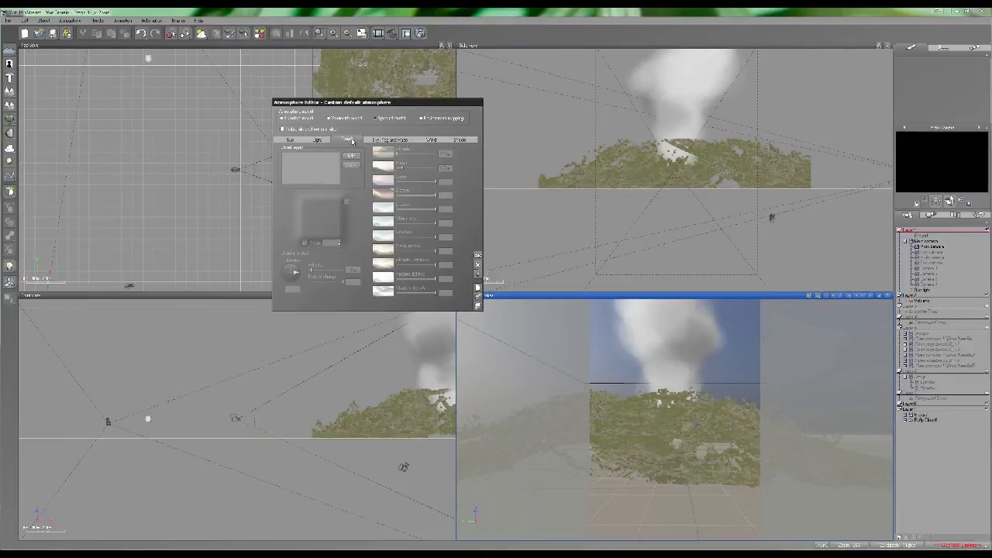
left_click(385, 139)
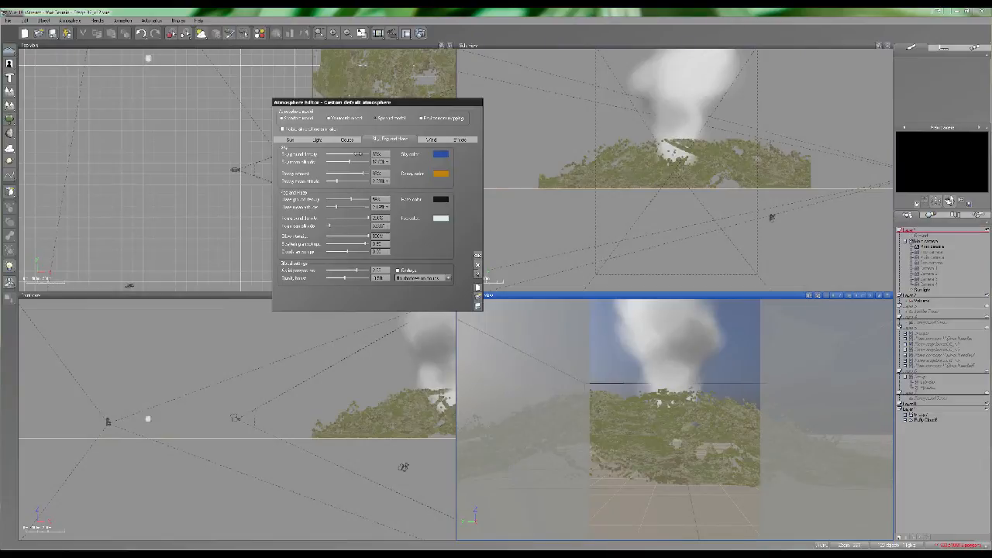
Show the last volcano render and arrange the Render Display and Atmosphere Editor side by side
left_click(379, 33)
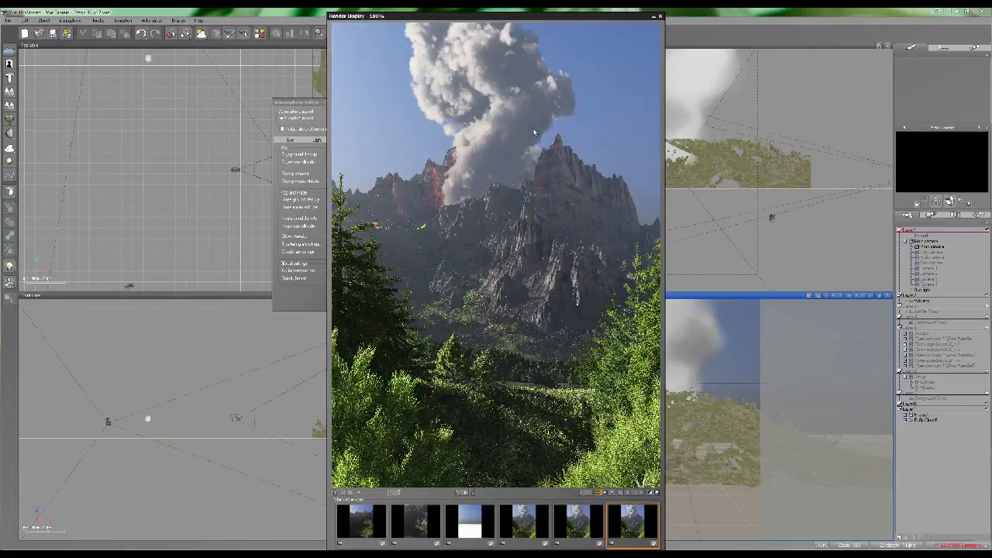
left_click_drag(395, 18, 519, 17)
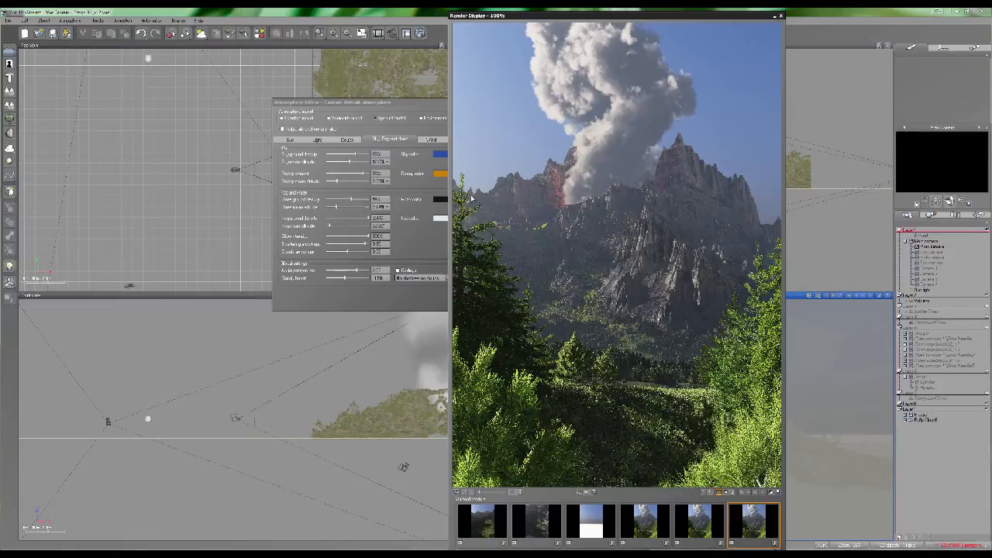
left_click(414, 157)
left_click_drag(435, 103, 378, 103)
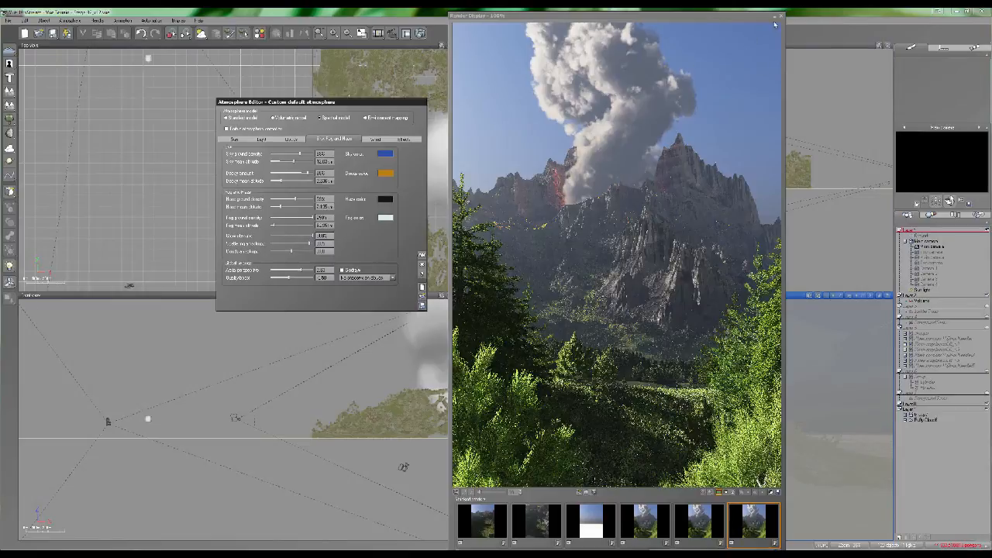
Adjust the render options, start a test render and cancel the save prompt
left_click(420, 33)
right_click(421, 38)
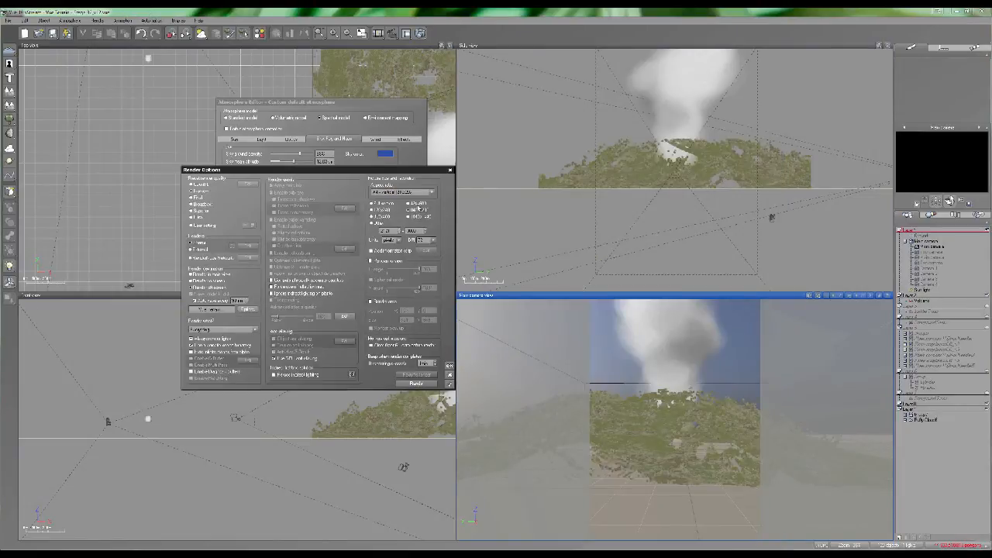
left_click(191, 293)
left_click(417, 383)
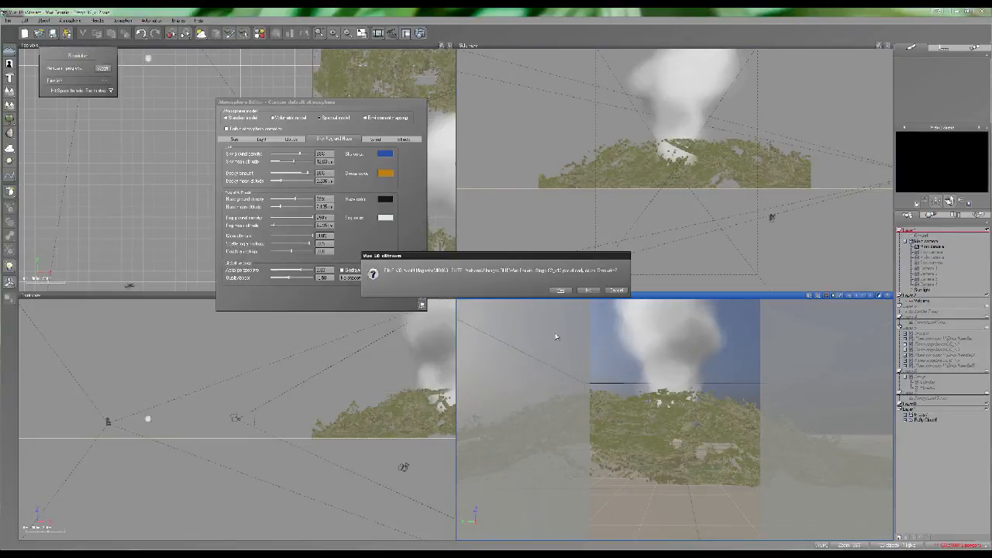
left_click(617, 292)
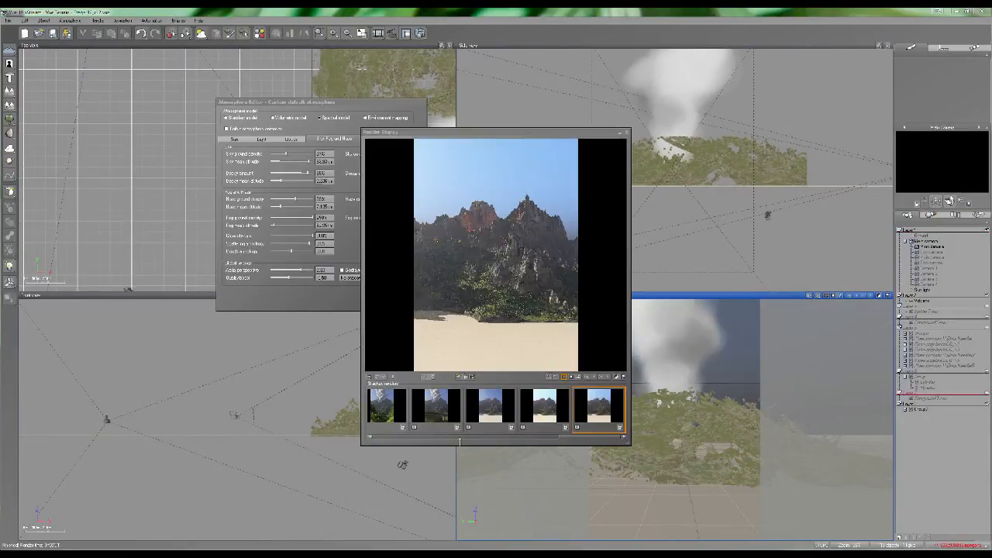
Raise the sky's ground density while comparing the stacked sky test renders
left_click(496, 411)
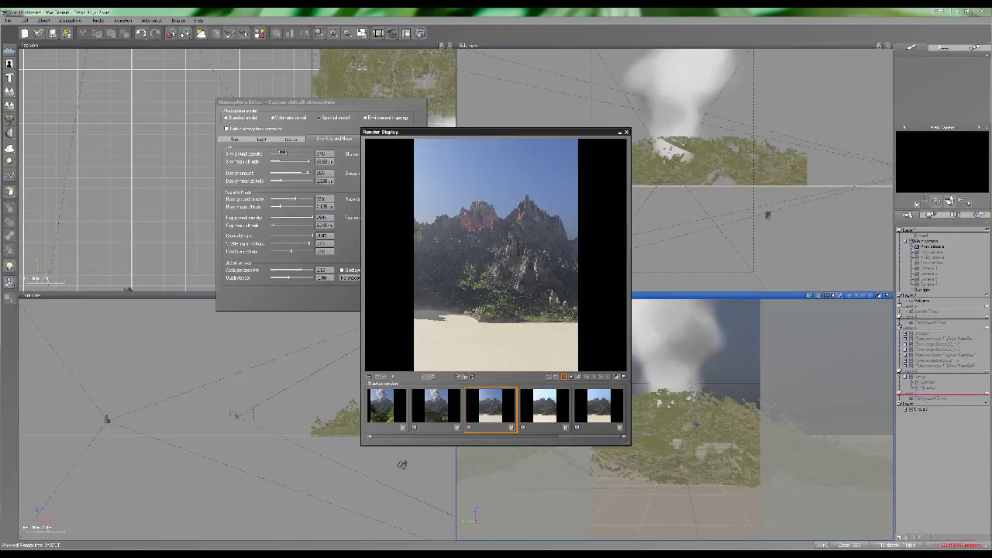
left_click_drag(285, 154, 301, 154)
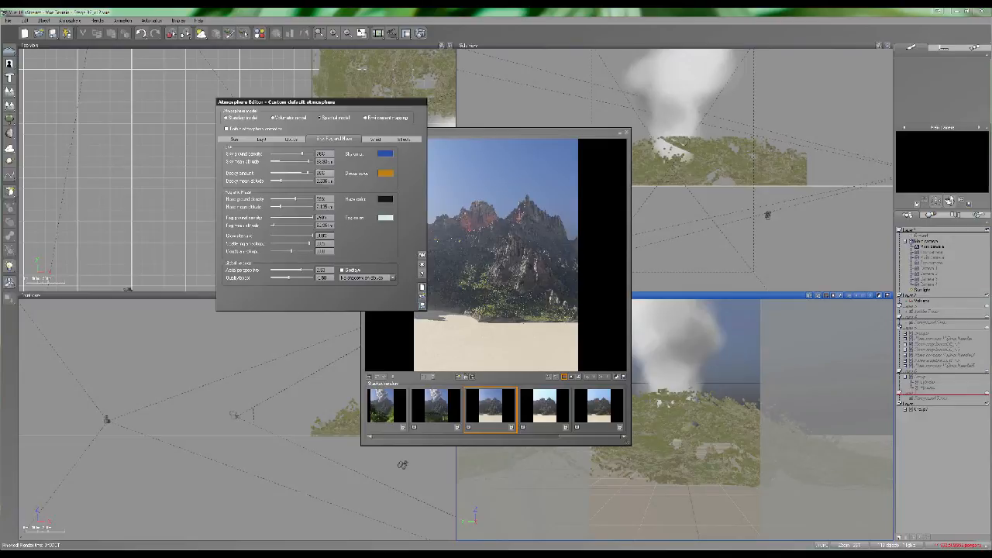
left_click(551, 402)
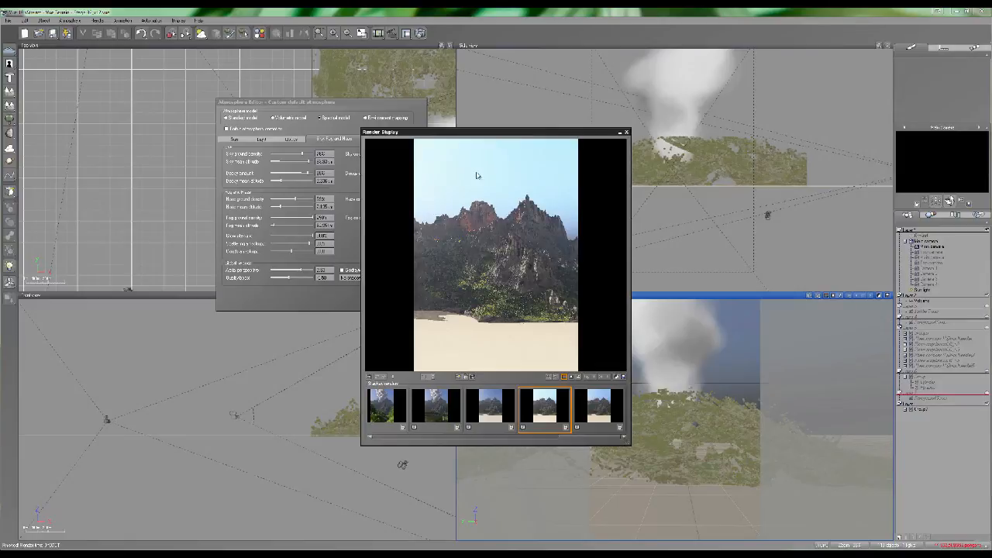
Lower the sky's mean altitude close to its minimum and render the scene again
left_click(494, 419)
left_click(306, 164)
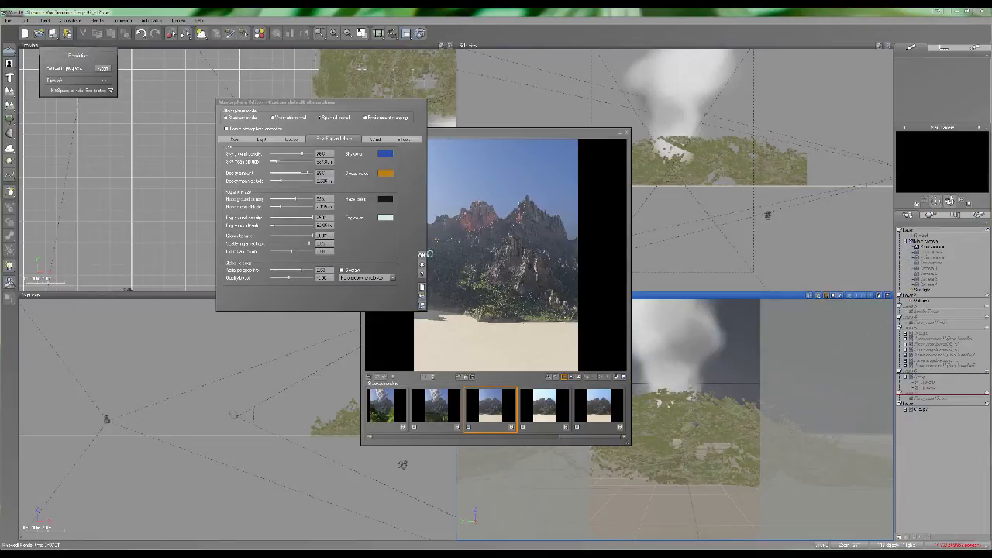
left_click(423, 33)
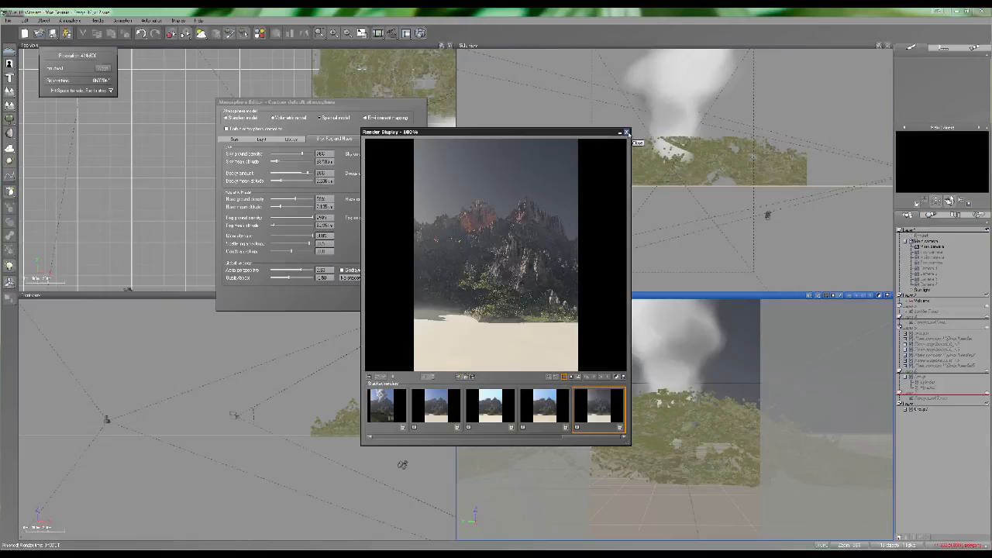
Compare the stacked sky renders, then close the Render Display and discard the atmosphere changes
left_click(547, 410)
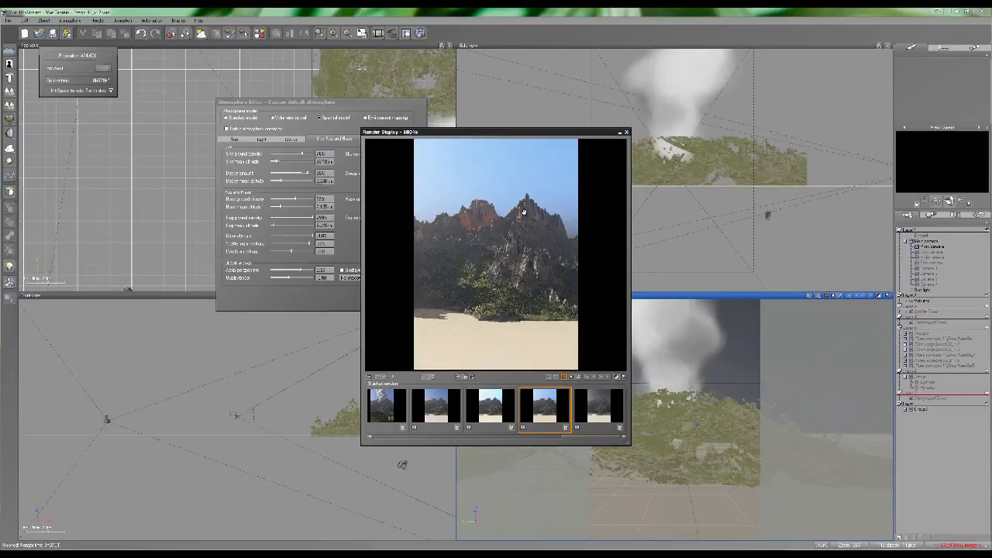
left_click(493, 409)
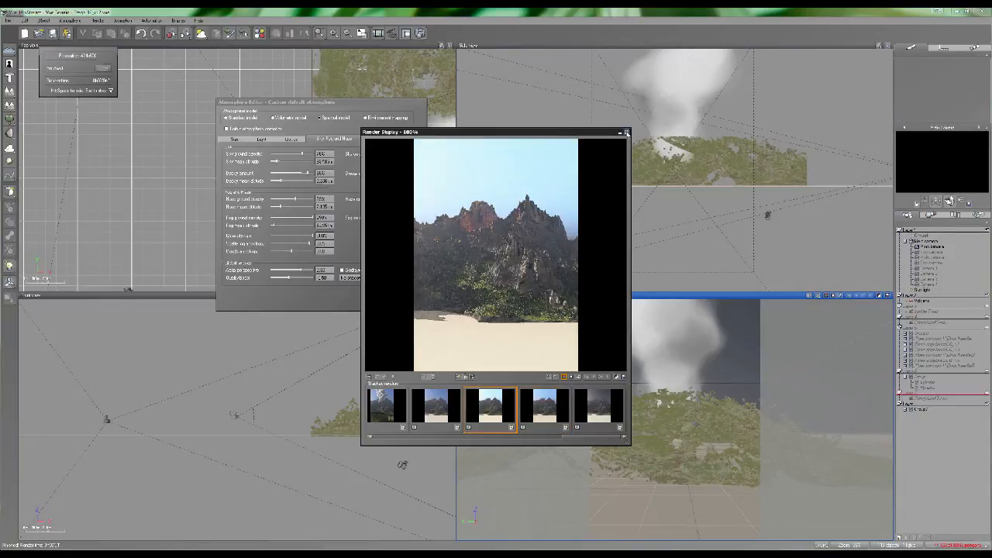
left_click(627, 131)
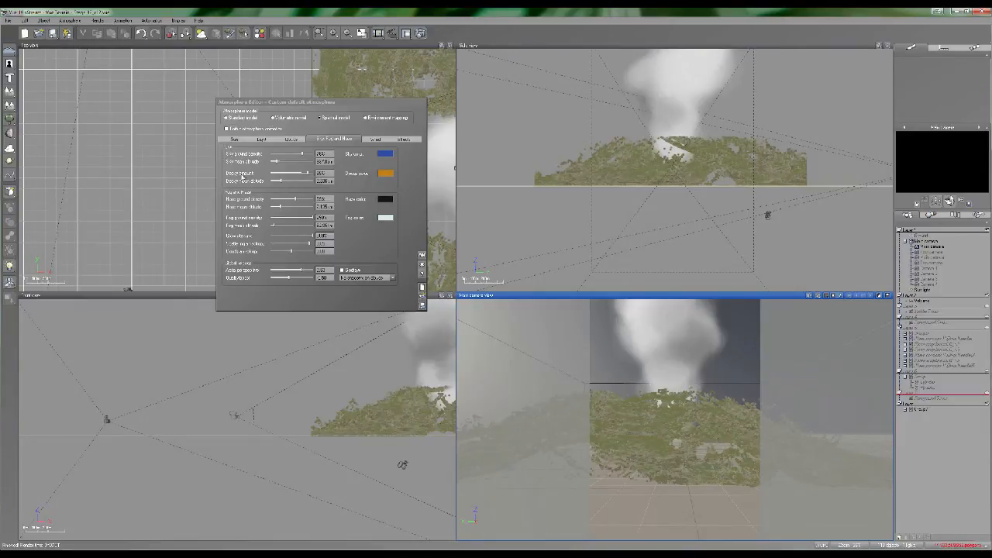
left_click(421, 265)
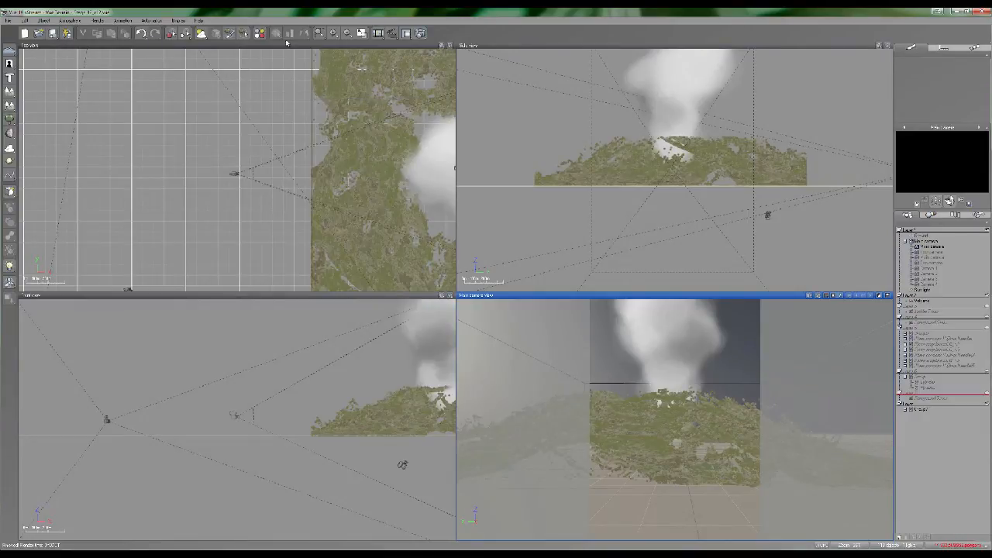
Reopen the Atmosphere Editor and review the sky, decay and sky color settings, cancelling the color selection
left_click(199, 35)
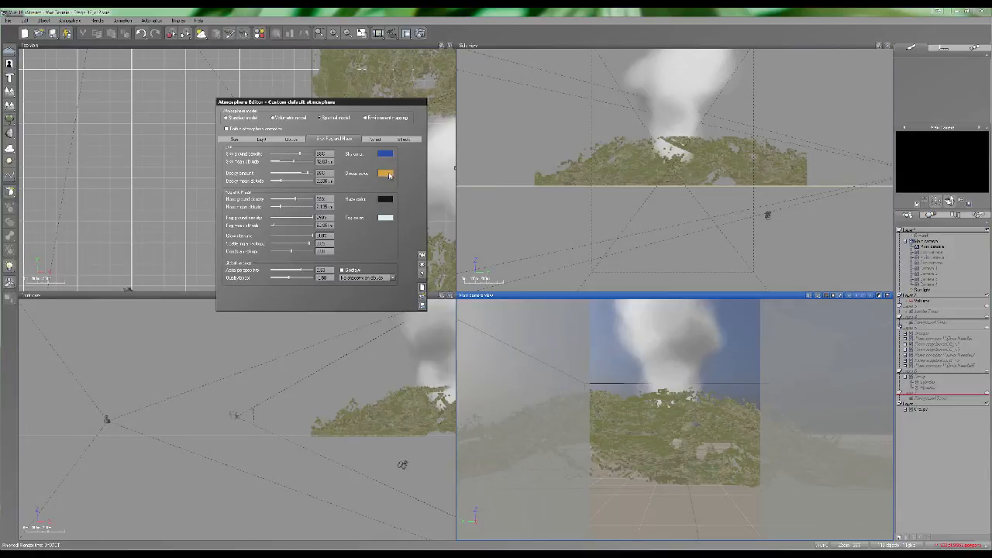
left_click_drag(276, 182, 305, 181)
left_click(329, 161)
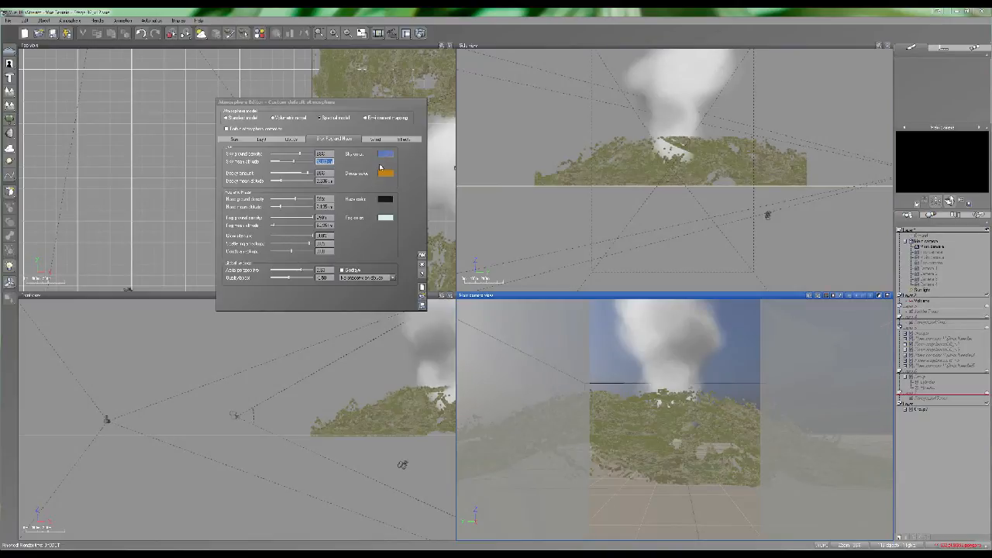
left_click(403, 161)
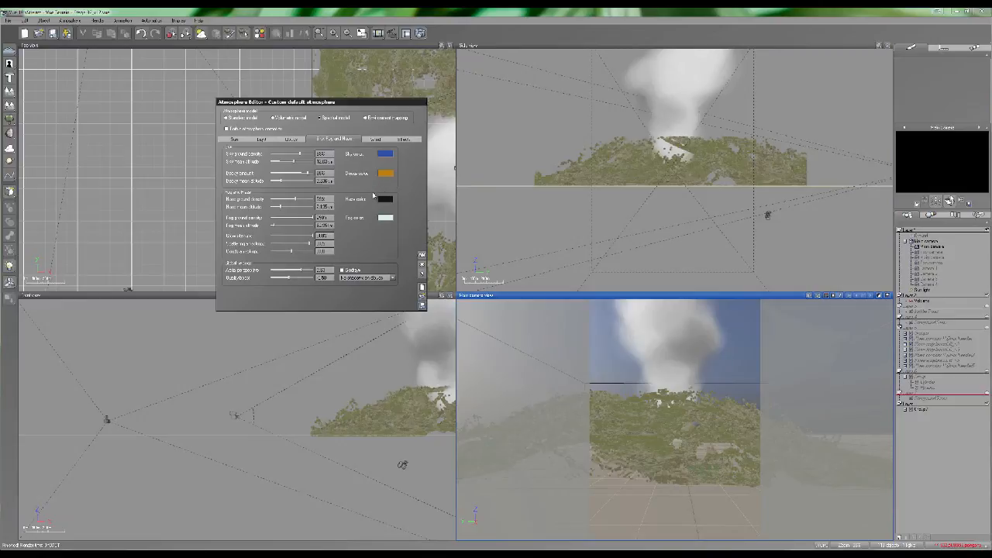
left_click(385, 154)
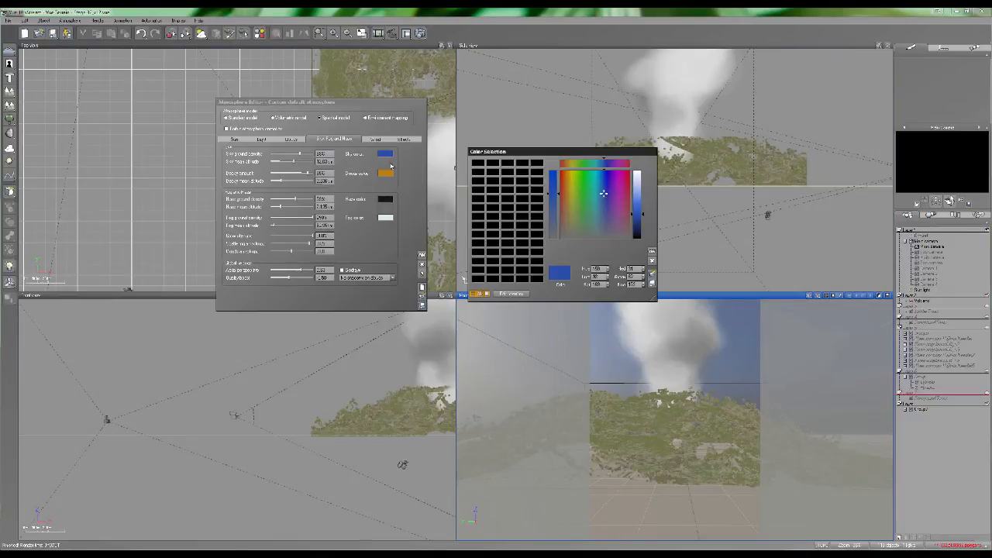
left_click(653, 261)
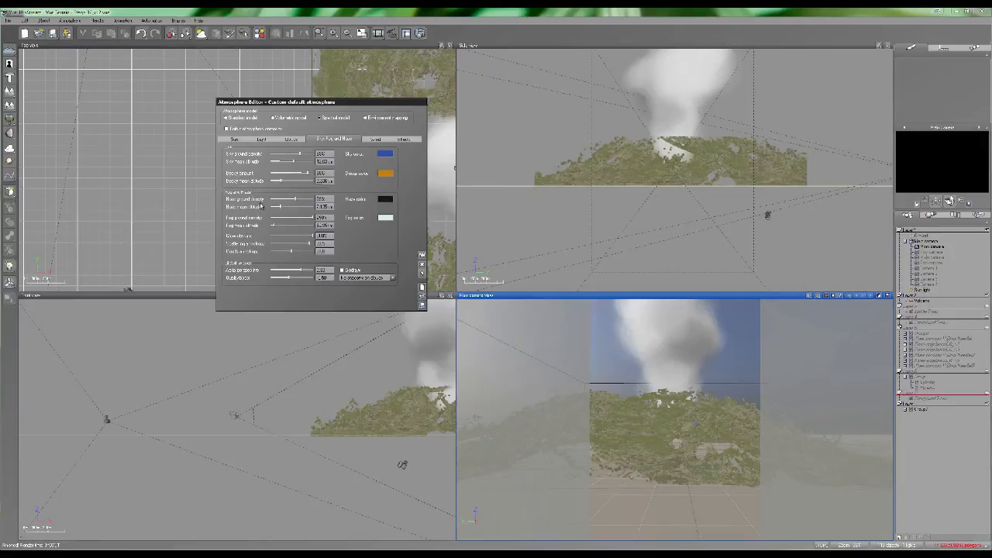
Browse the stacked renders and inspect the haze around the valley trees in the forested volcano render up close
left_click(380, 32)
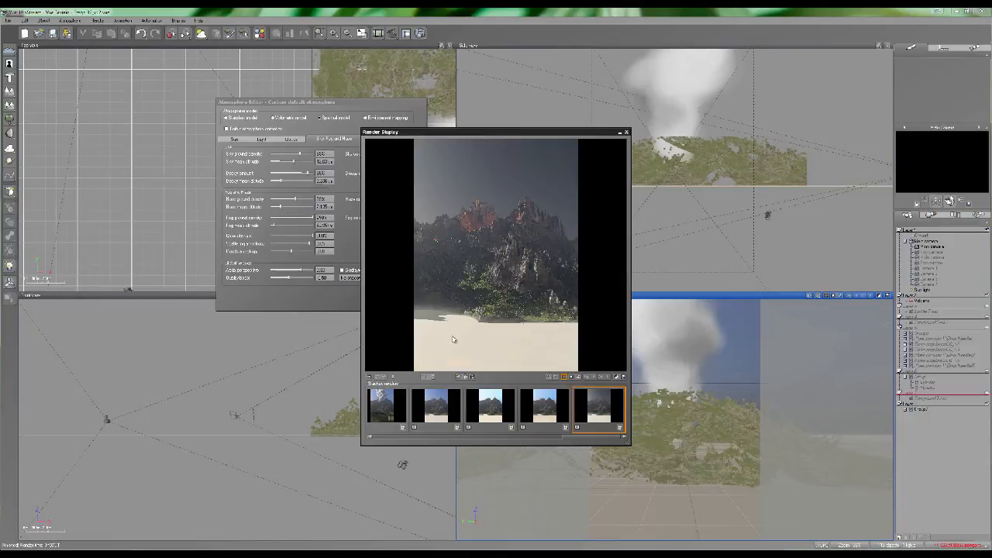
left_click(379, 419)
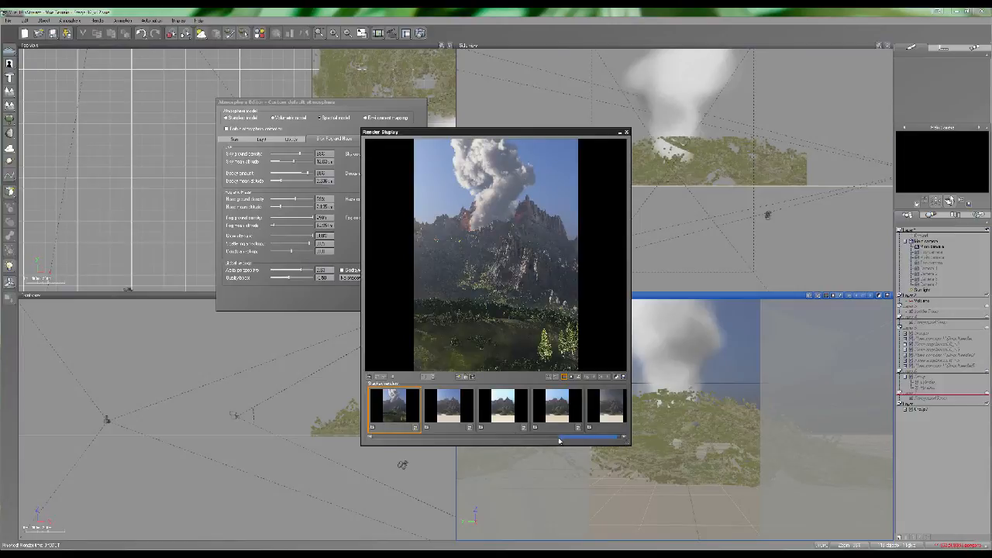
left_click_drag(589, 438, 570, 438)
left_click(453, 413)
left_click_drag(494, 211, 538, 304)
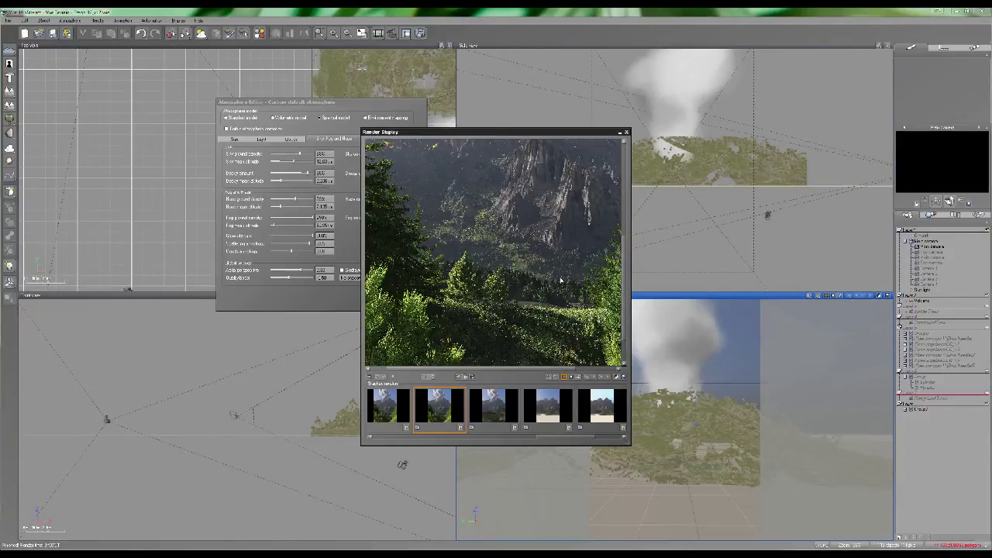
scroll(577, 281, "up", 1)
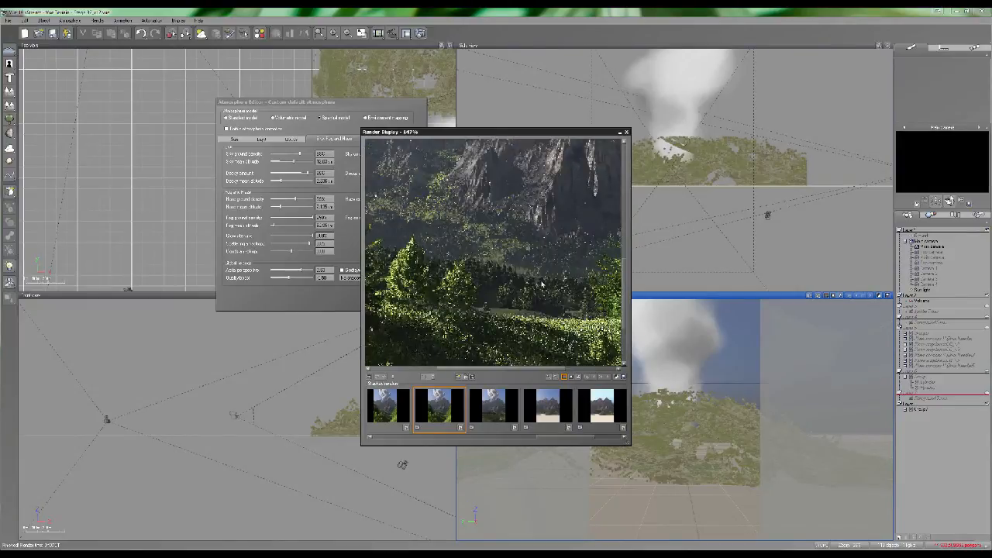
left_click(626, 132)
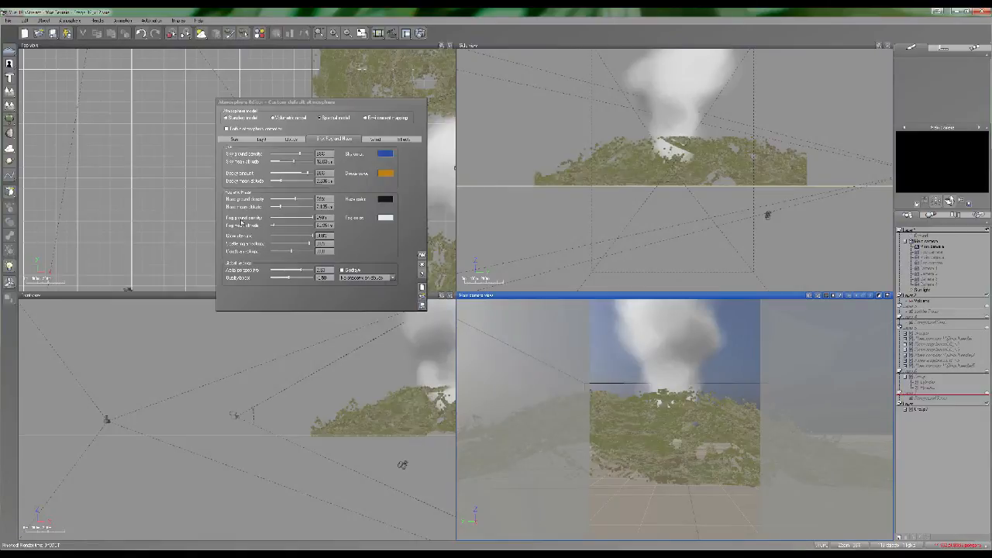
Raise the fog's ground density and set its mean altitude to 70 m
left_click_drag(278, 220, 306, 219)
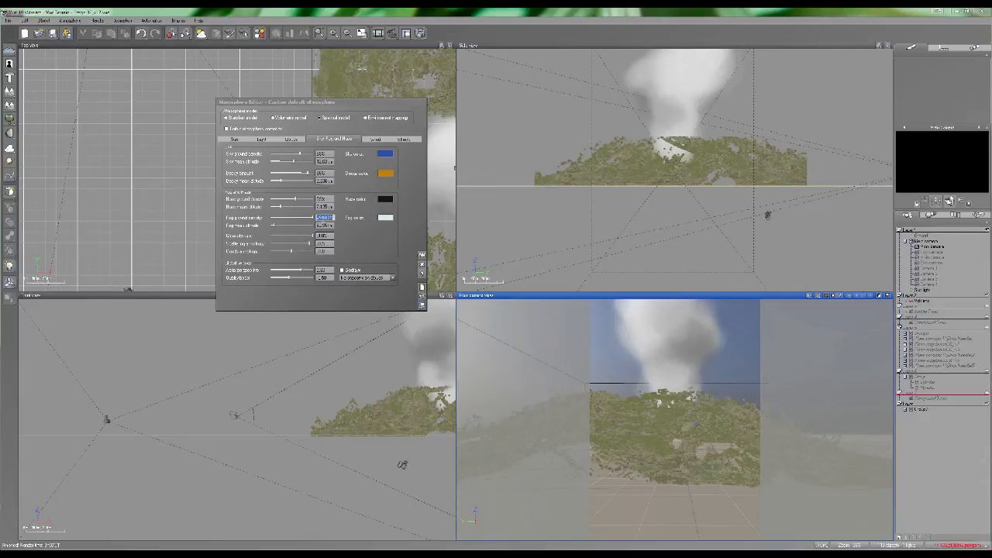
type("1")
key("Return")
key("Tab")
type("70m")
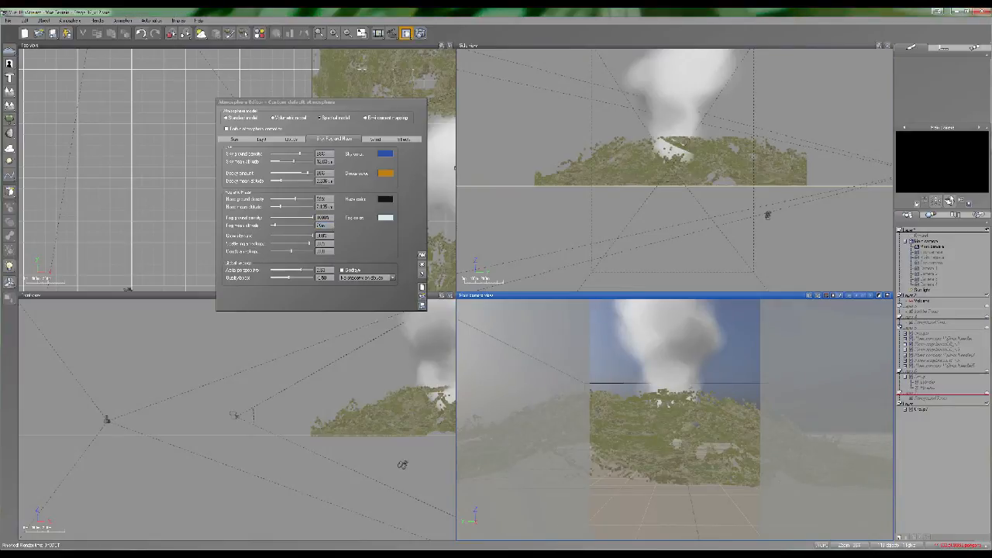
Define a render region across the lower part of the main camera view and render it
left_click_drag(795, 418, 545, 505)
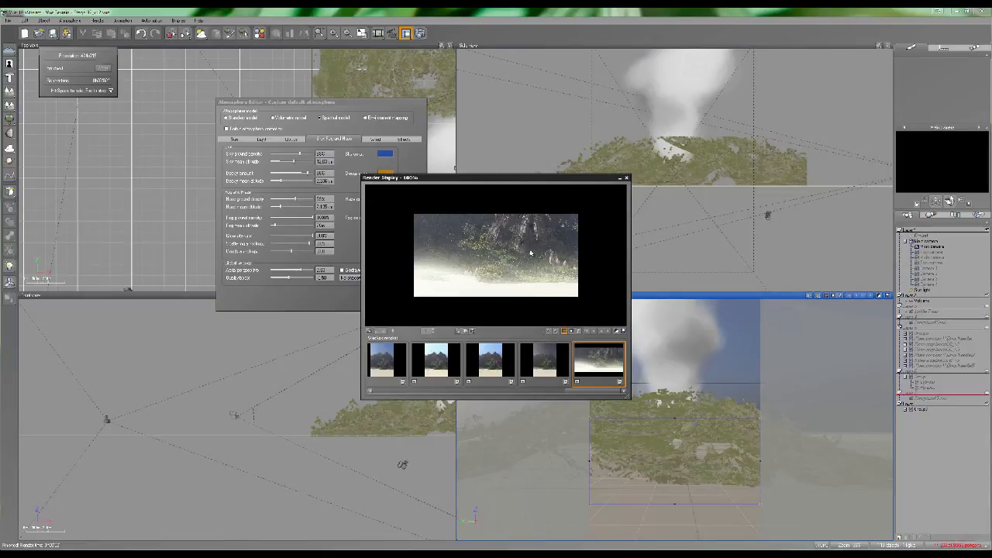
Compare the forested volcano render's valley haze with the latest region render of the fog
left_click_drag(576, 393, 523, 395)
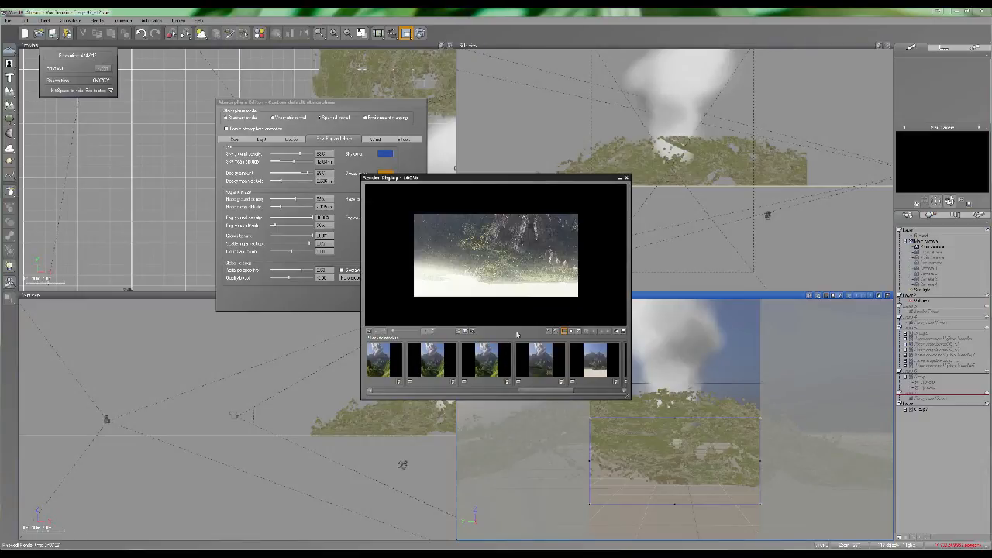
left_click(496, 354)
left_click_drag(551, 284, 536, 260)
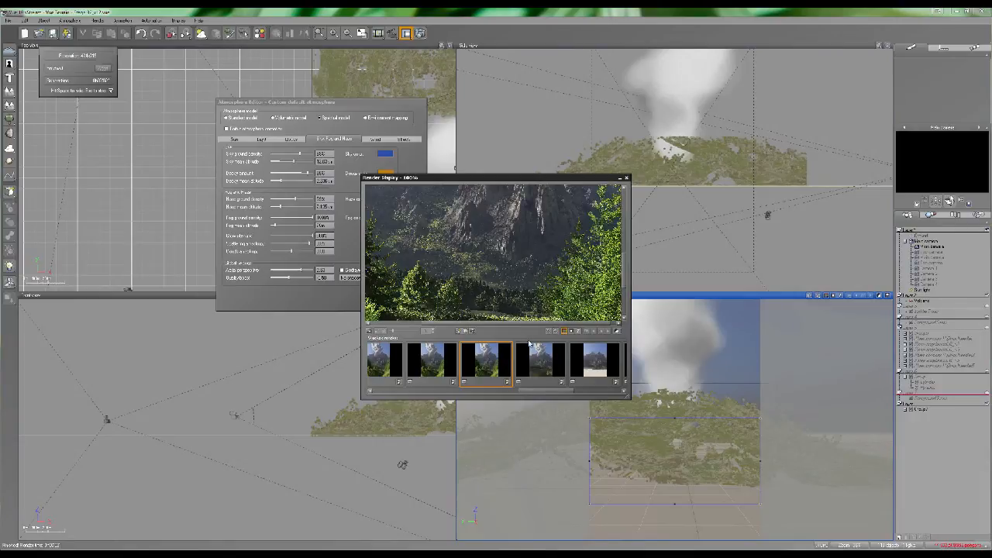
left_click_drag(538, 391, 585, 392)
left_click(596, 365)
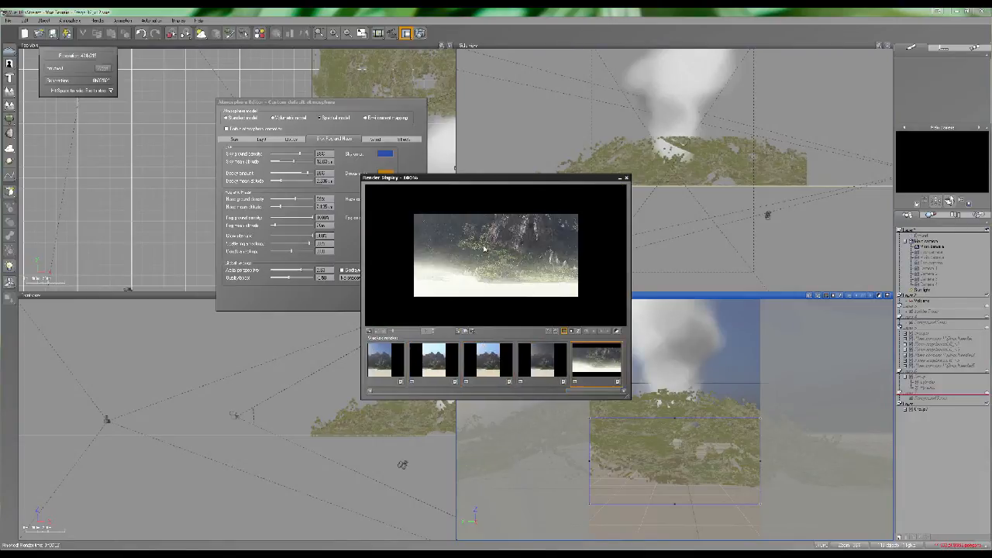
left_click(626, 177)
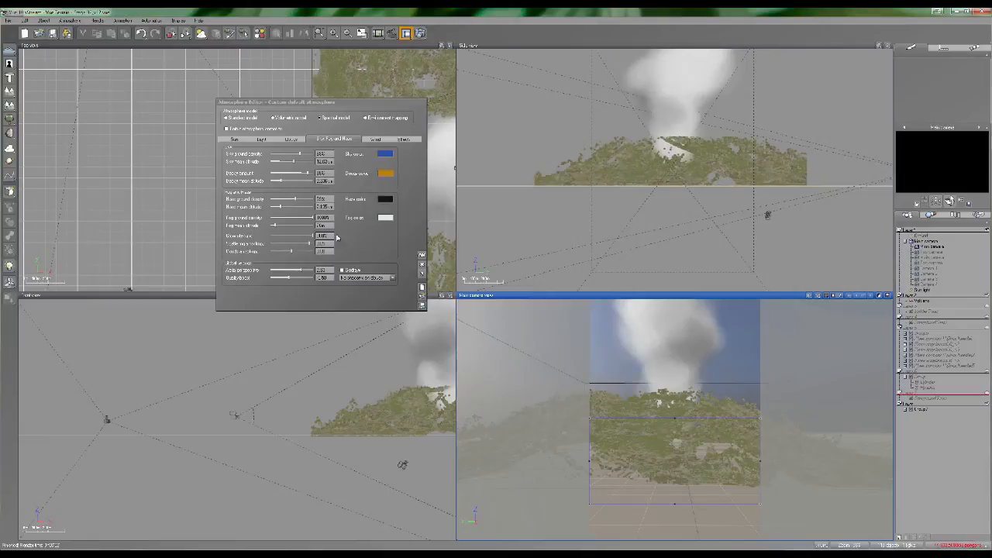
Set the fog's ground density to 250%
double_click(326, 218)
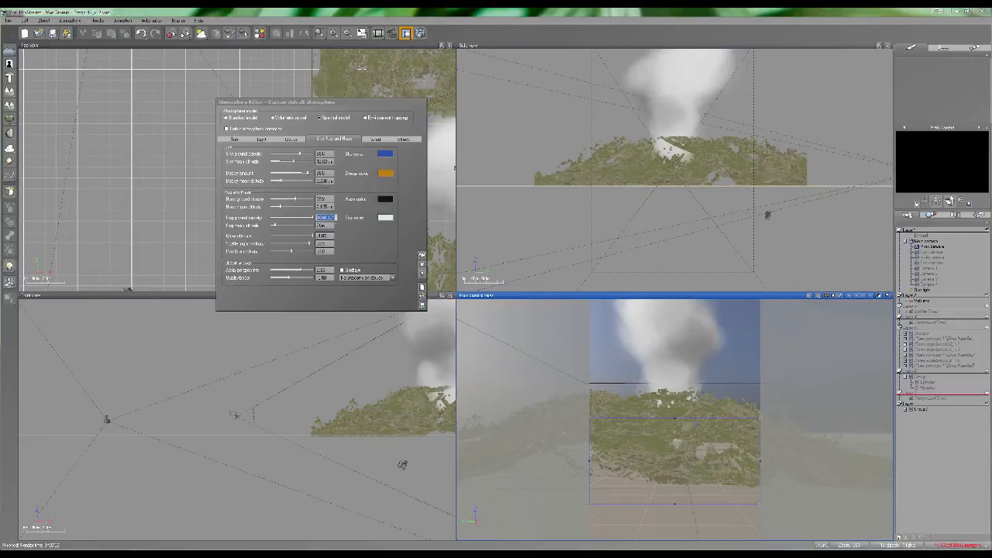
type("250")
key("Return")
Raise the haze's ground density to a very high value, turn off region rendering and render the full main camera view
double_click(326, 199)
left_click_drag(342, 200, 262, 200)
type("50")
left_click(407, 33)
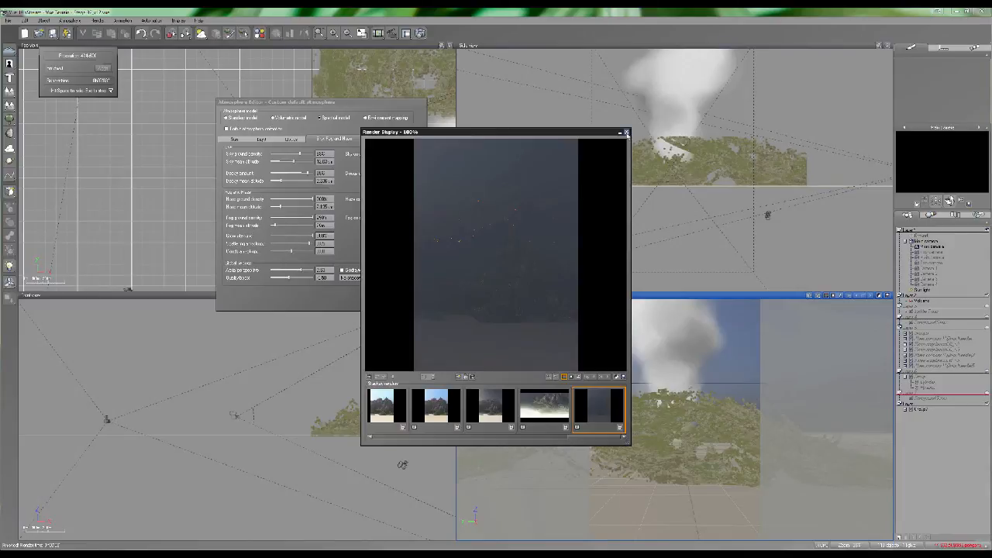
left_click(626, 132)
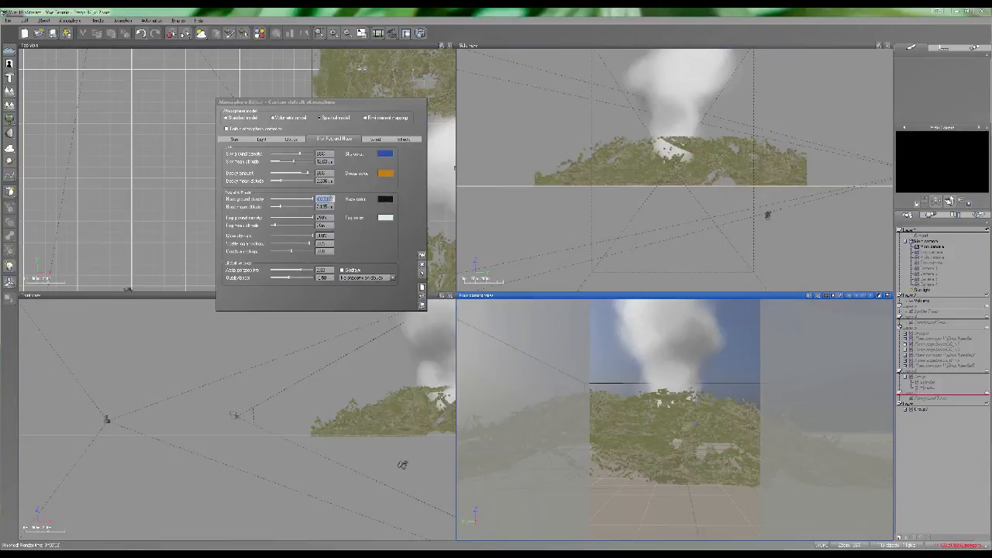
Set the haze's ground density to 55%, accept the atmosphere changes and render the main camera view
key("BackSpace")
type("55")
key("Return")
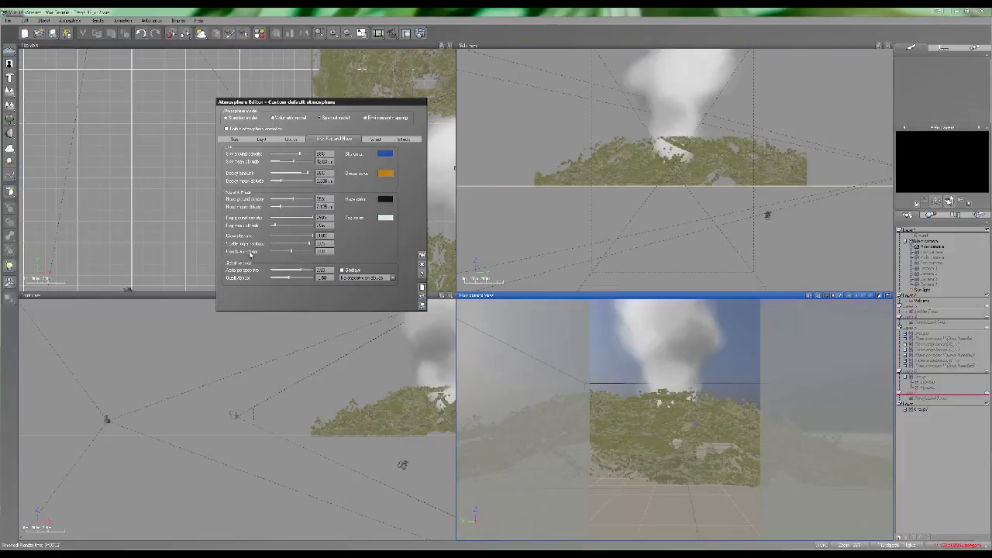
left_click(422, 255)
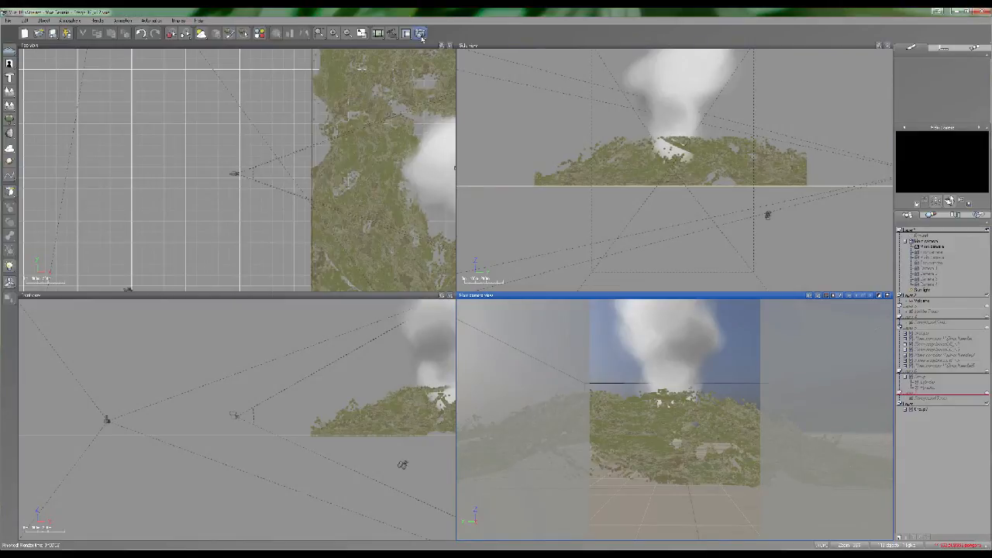
left_click(421, 33)
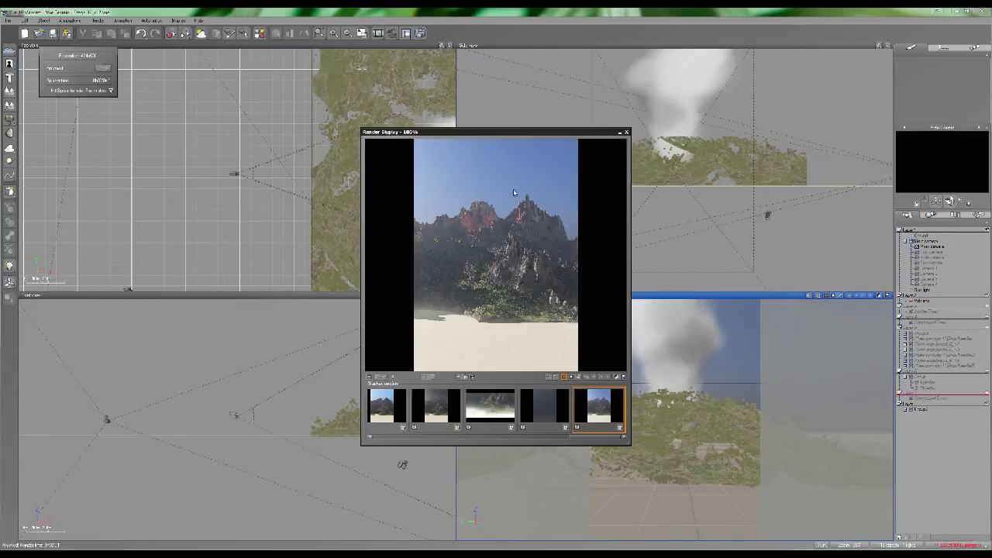
left_click(628, 133)
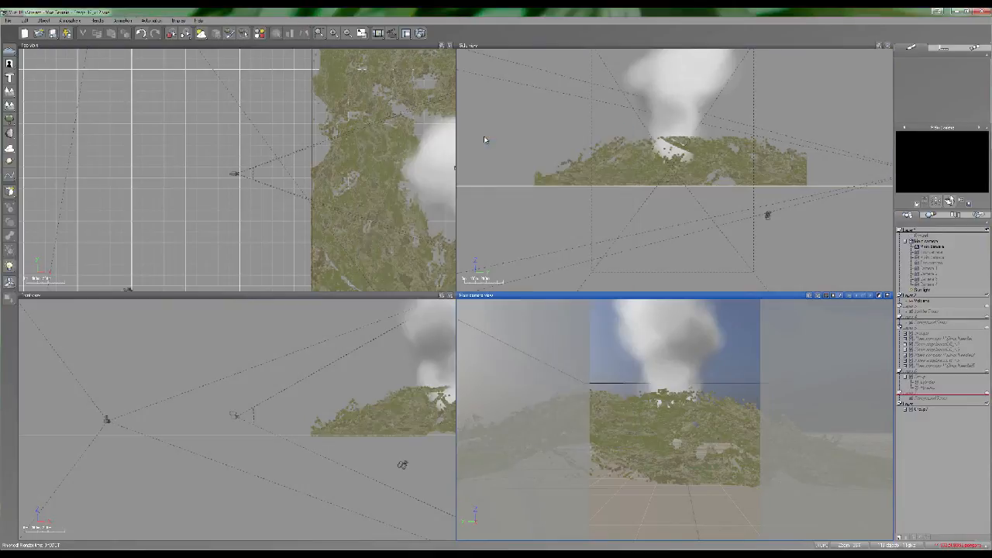
Reopen the sky, fog and haze settings, sharply lower the glow intensity and test render the main camera view
left_click(202, 35)
left_click(333, 139)
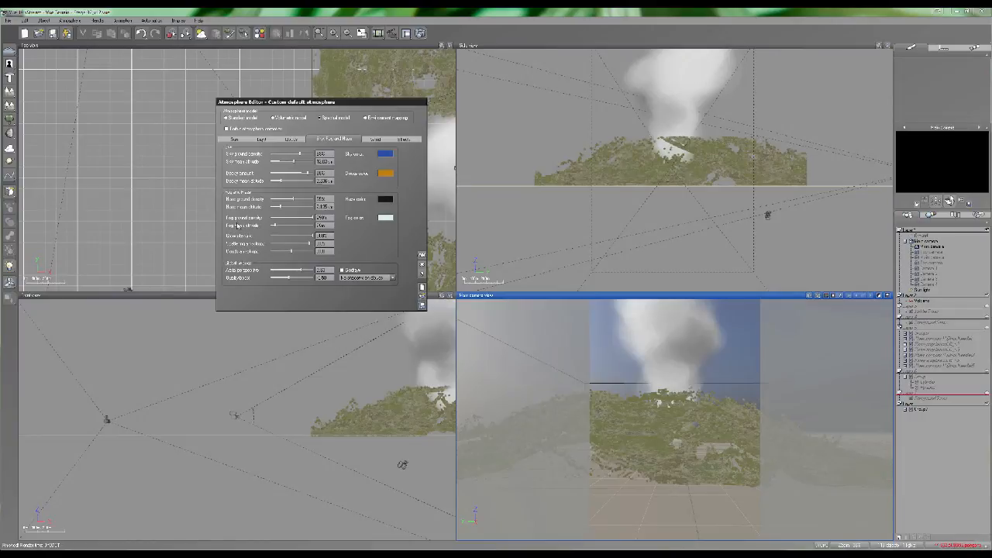
left_click_drag(312, 235, 280, 236)
left_click(420, 33)
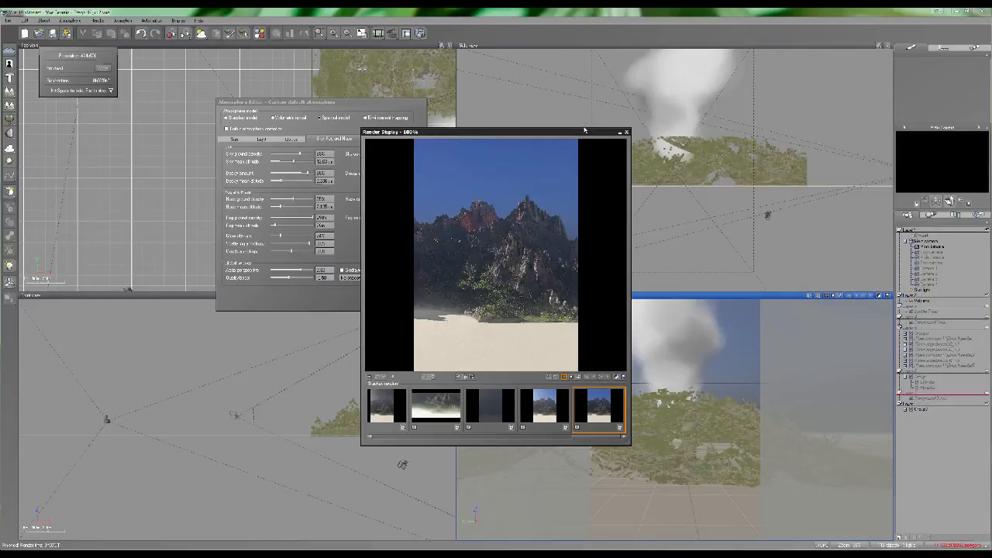
left_click(627, 132)
Set the glow intensity to 100%
double_click(324, 237)
key("BackSpace")
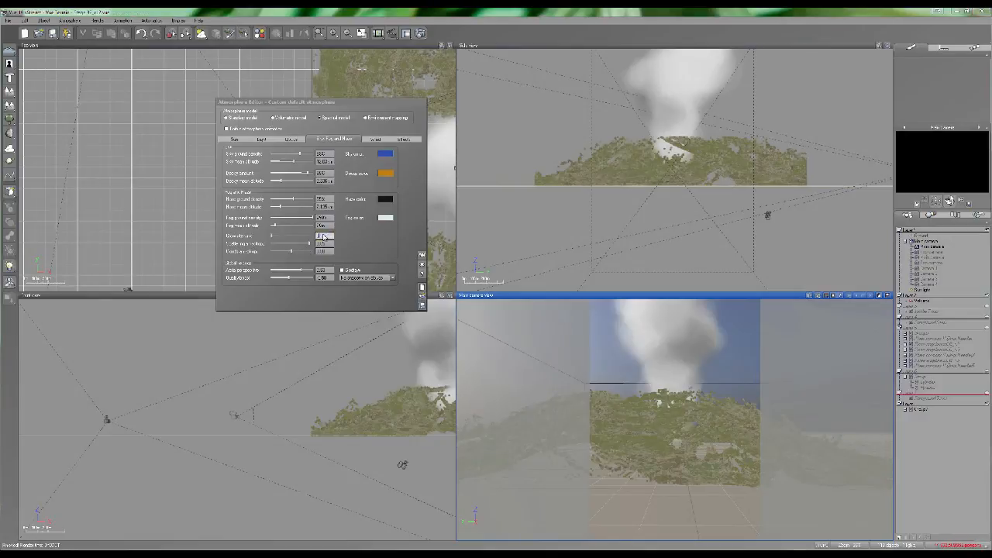
type("100")
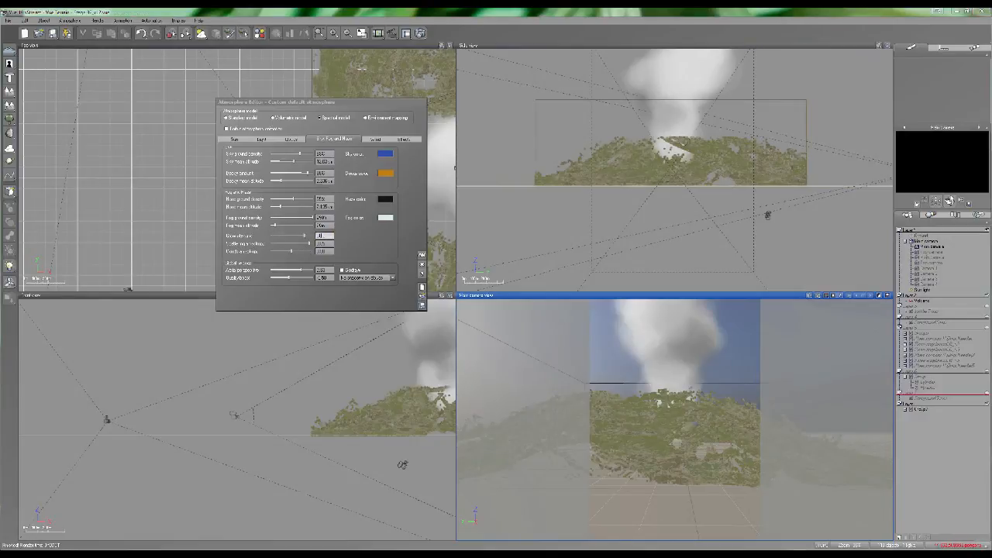
key("Return")
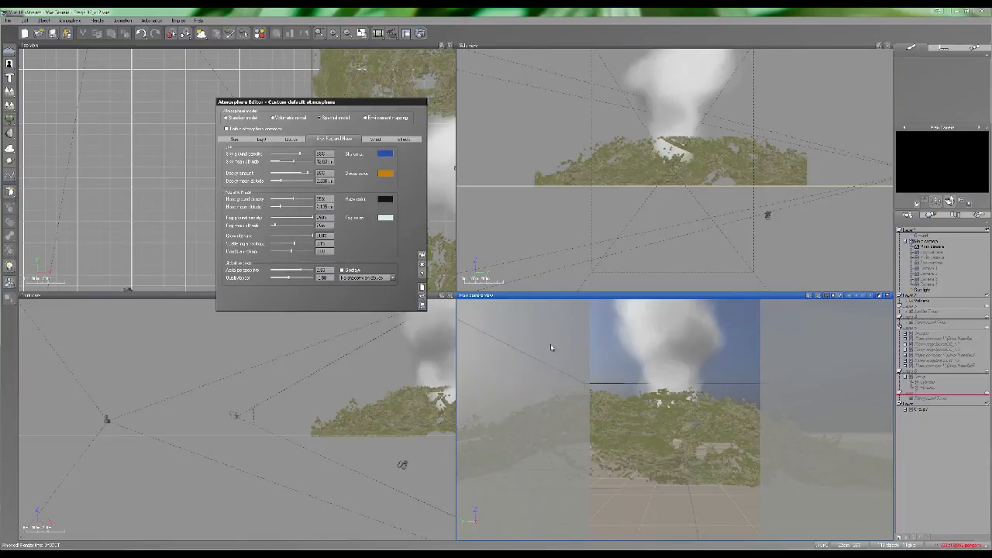
Lower the scattering anisotropy to a little above its midrange and test render the main camera view
left_click_drag(294, 243, 294, 244)
left_click(420, 32)
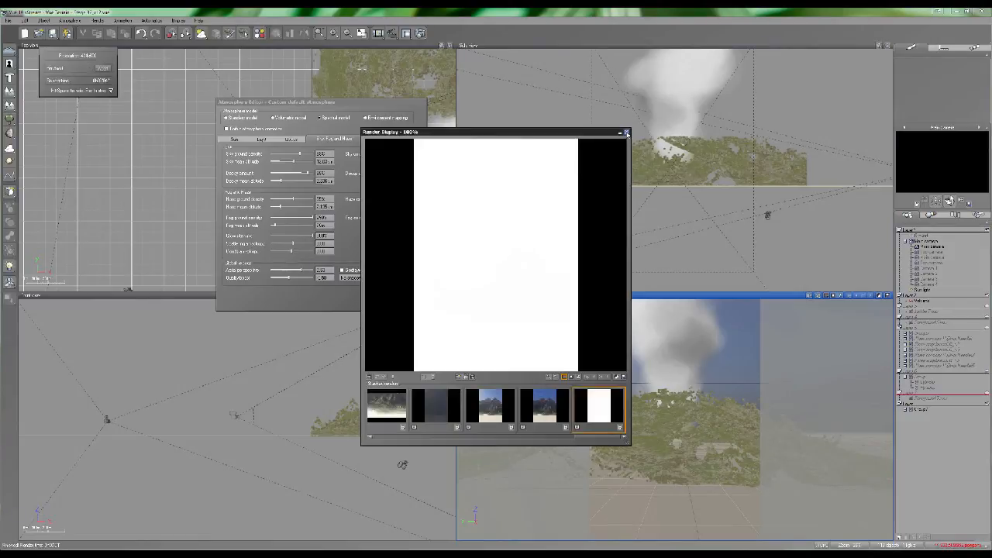
left_click(627, 133)
Raise the scattering anisotropy close to its maximum and compare the new render with the earlier glow test renders
left_click_drag(302, 242, 309, 243)
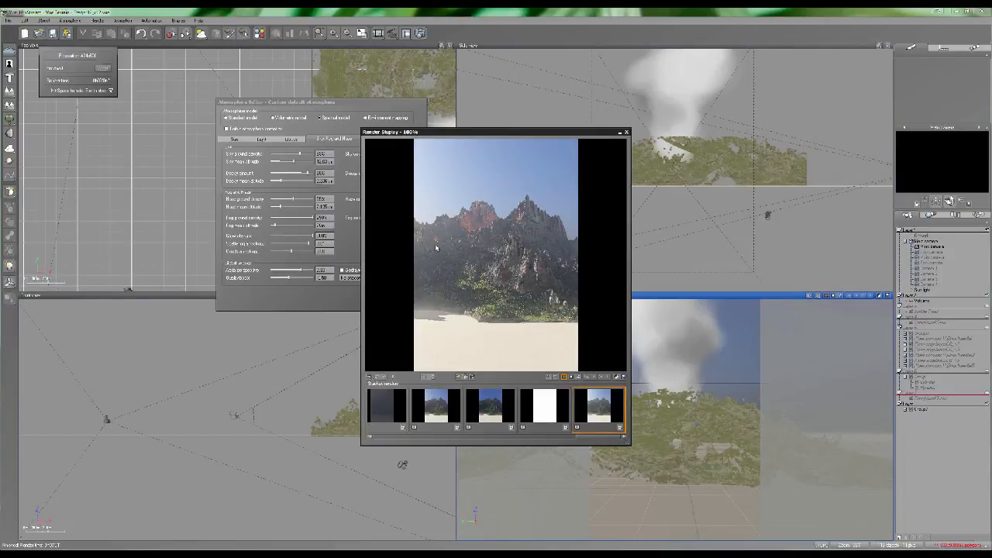
left_click(488, 421)
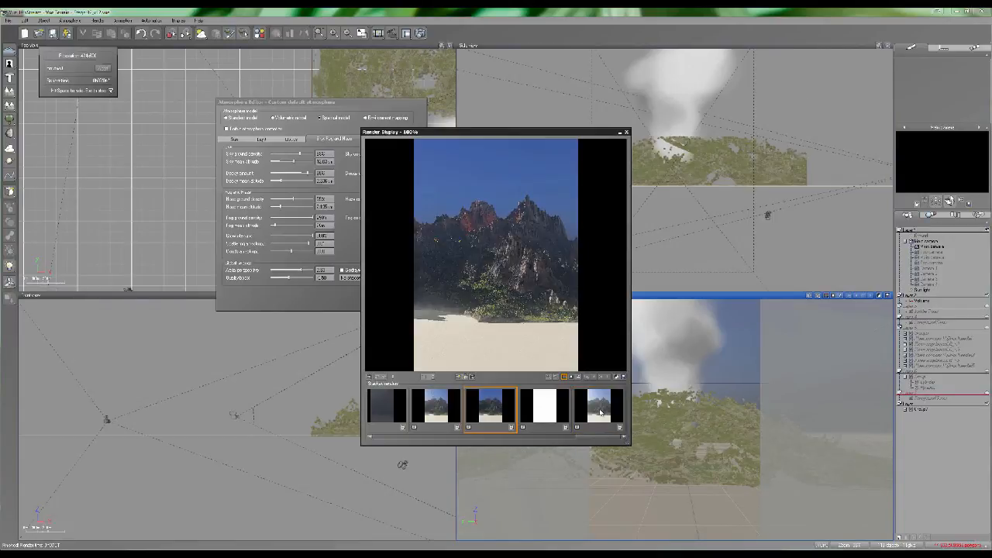
left_click(439, 414)
left_click(607, 407)
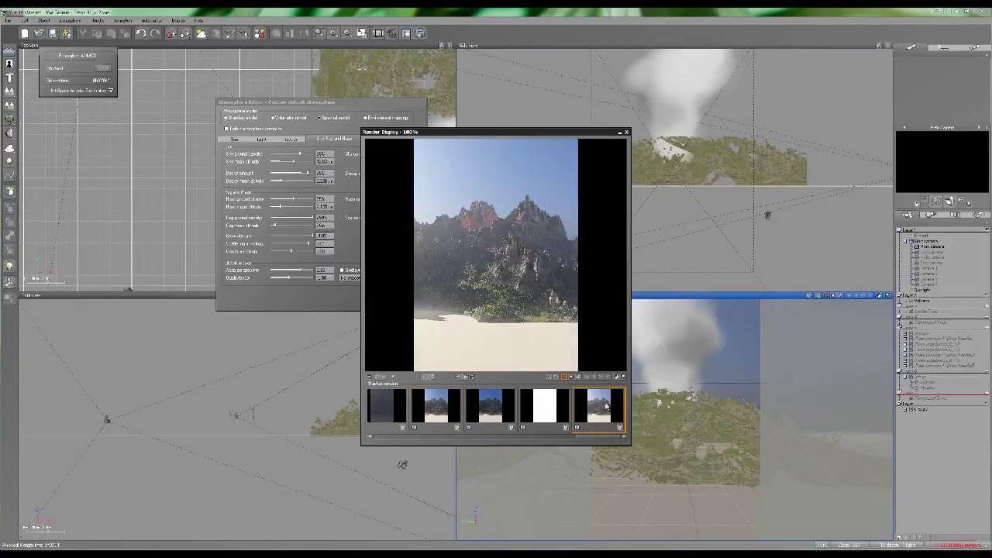
mouse_move(607, 405)
left_click(626, 132)
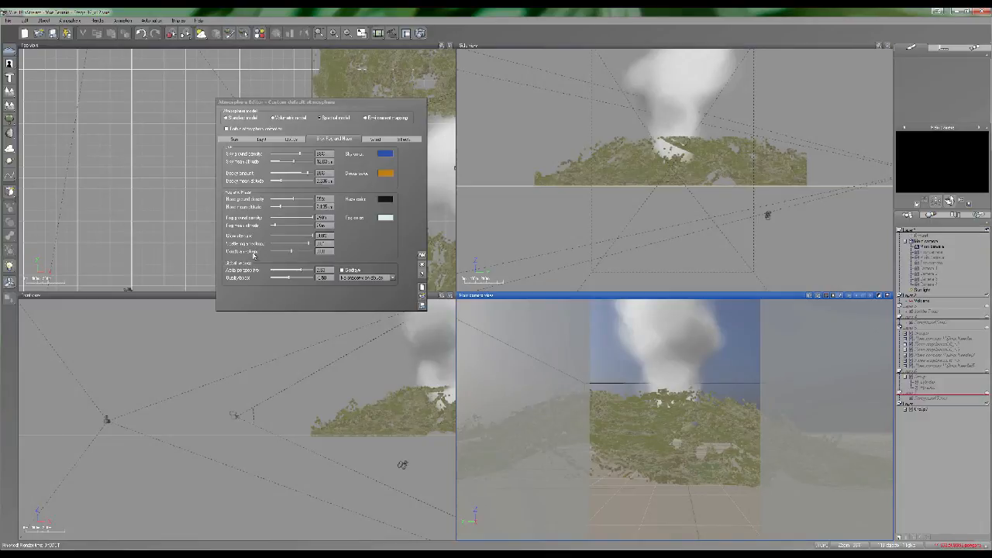
Slightly raise the clouds anisotropy and check the atmosphere's cloud layer settings
left_click(319, 252)
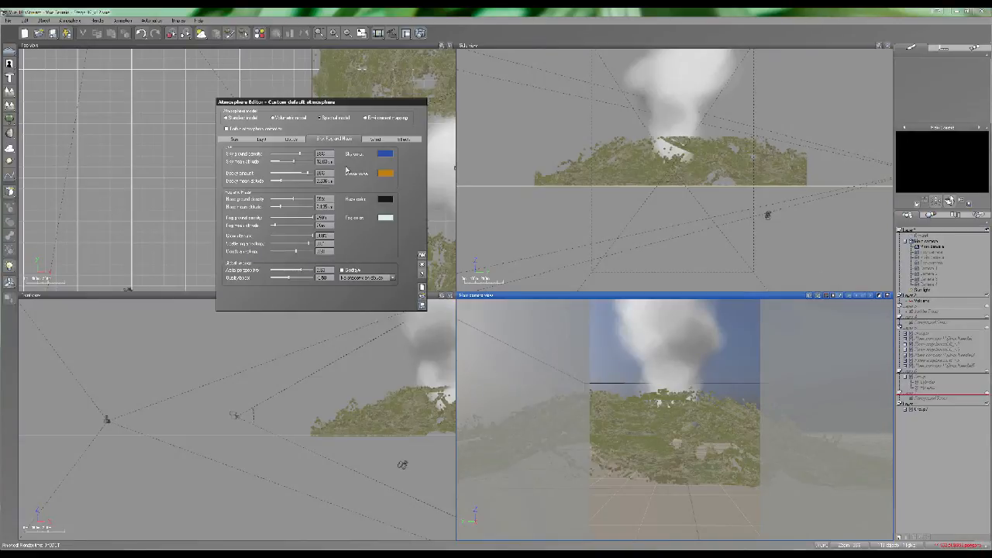
left_click(291, 140)
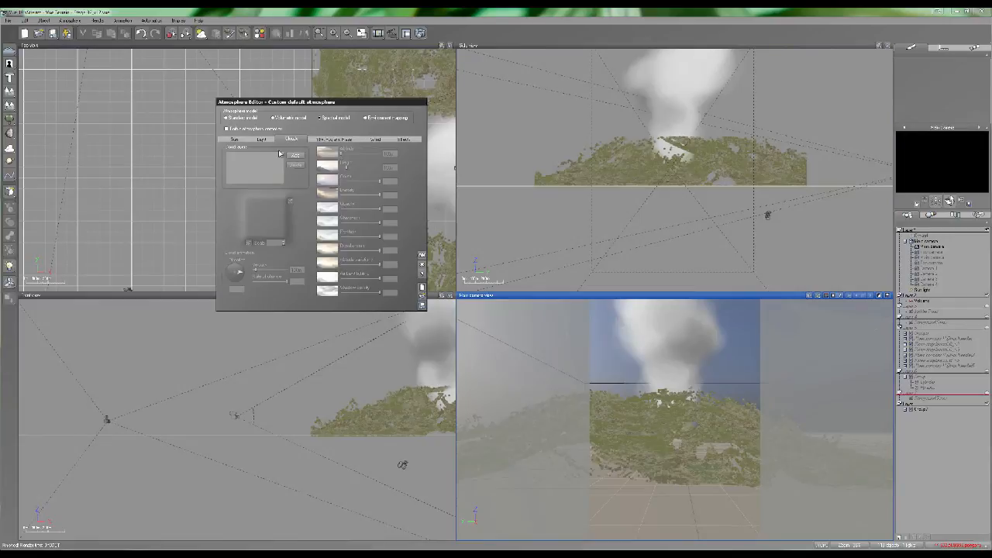
left_click(333, 140)
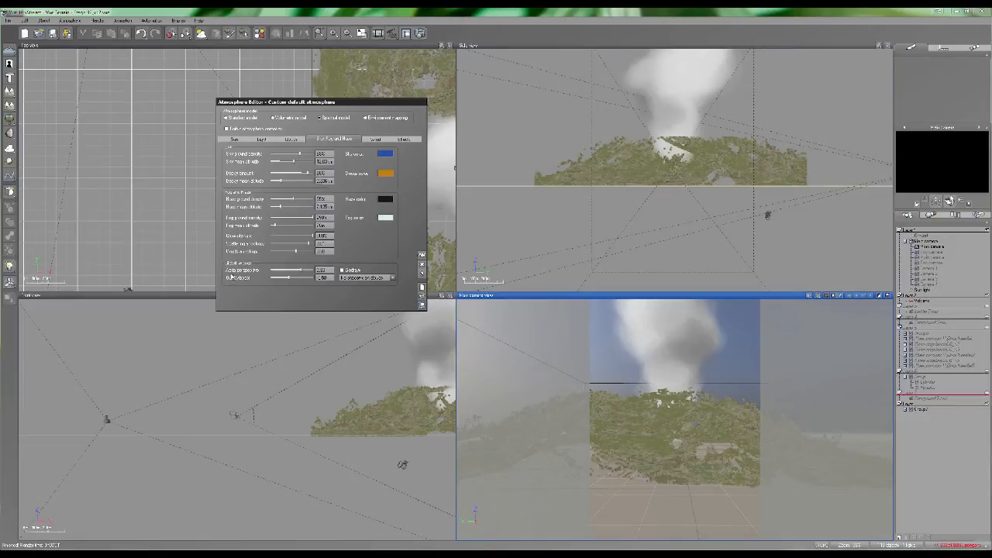
Raise the aerial perspective to its maximum and test render the main camera view
left_click_drag(270, 271, 314, 270)
left_click(420, 33)
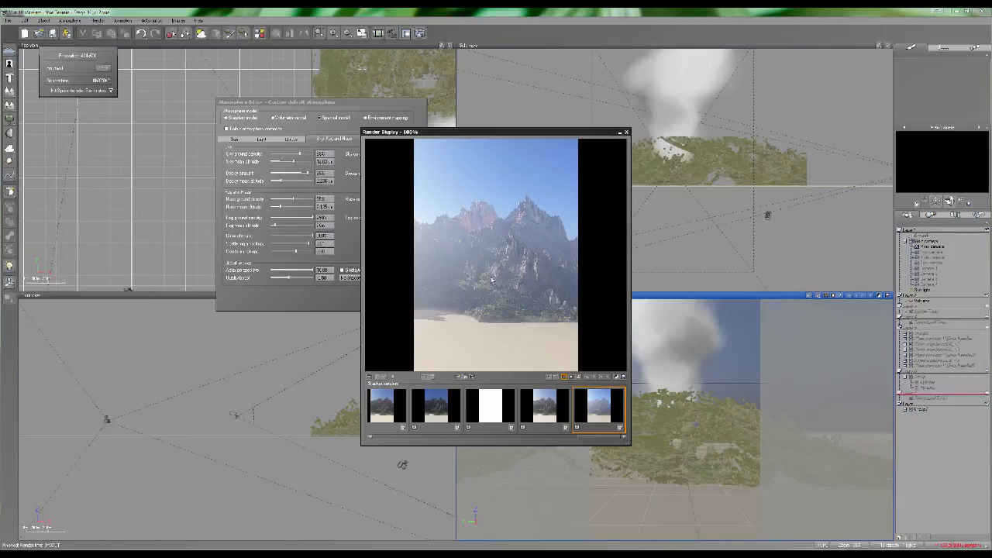
left_click(626, 132)
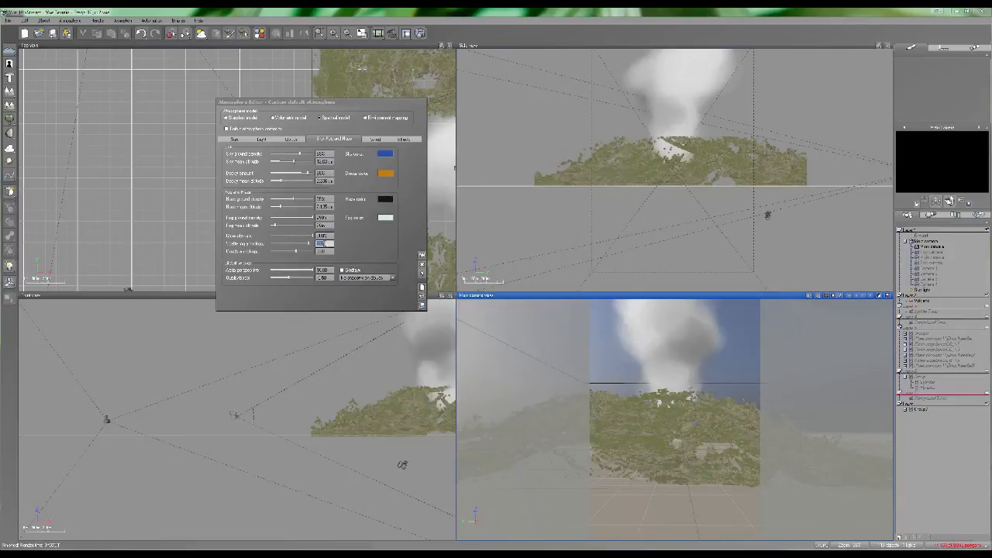
Set the scattering anisotropy to 0.9 and open the clouds anisotropy value for editing
type("0.9")
double_click(325, 252)
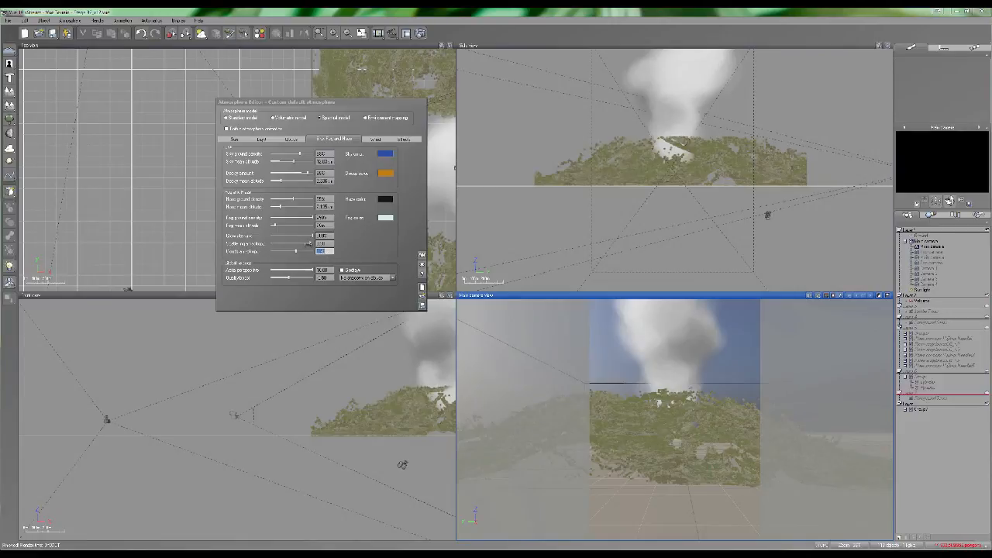
Review the light settings and the overall skylight color, cancelling the color selection, and return to the sky, fog and haze settings
left_click(272, 139)
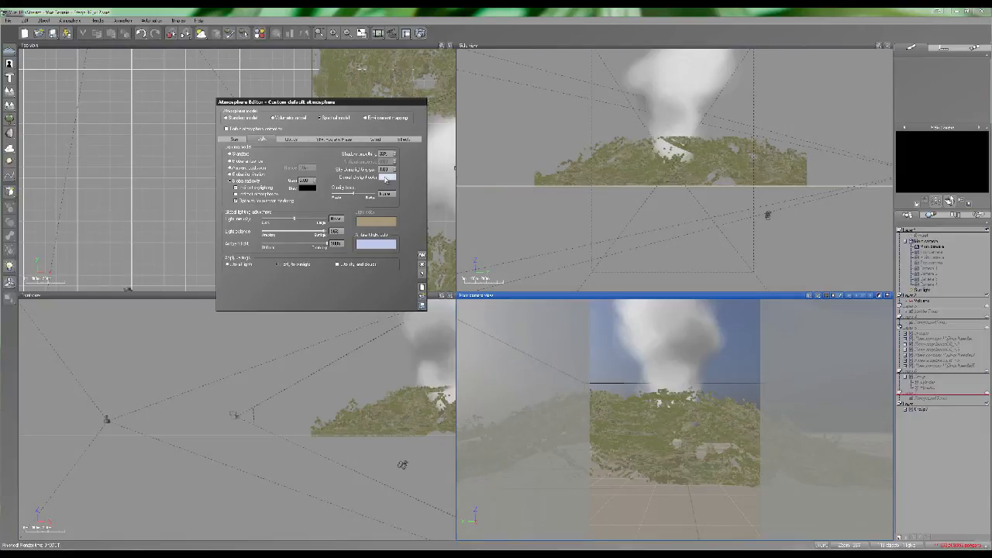
right_click(386, 179)
left_click(397, 182)
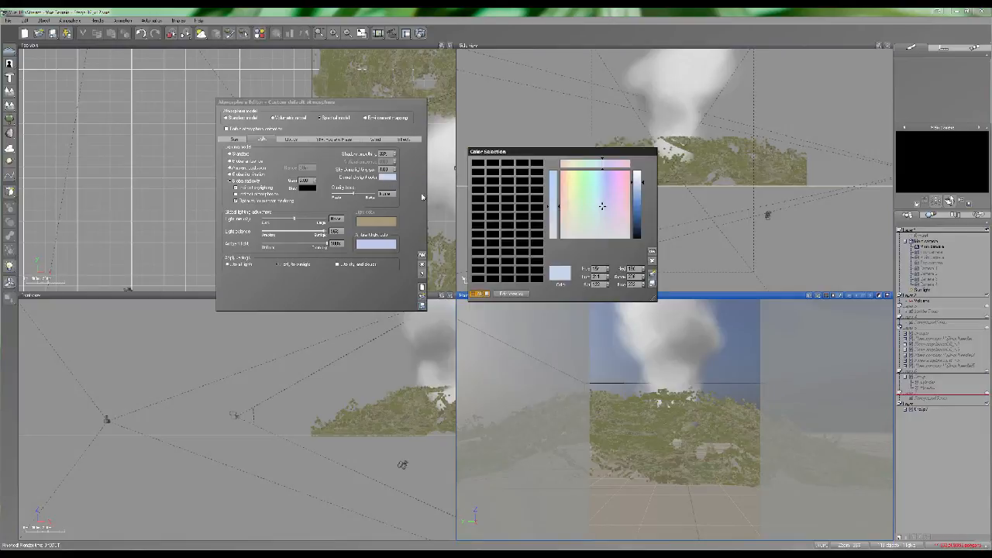
left_click(652, 266)
left_click(334, 138)
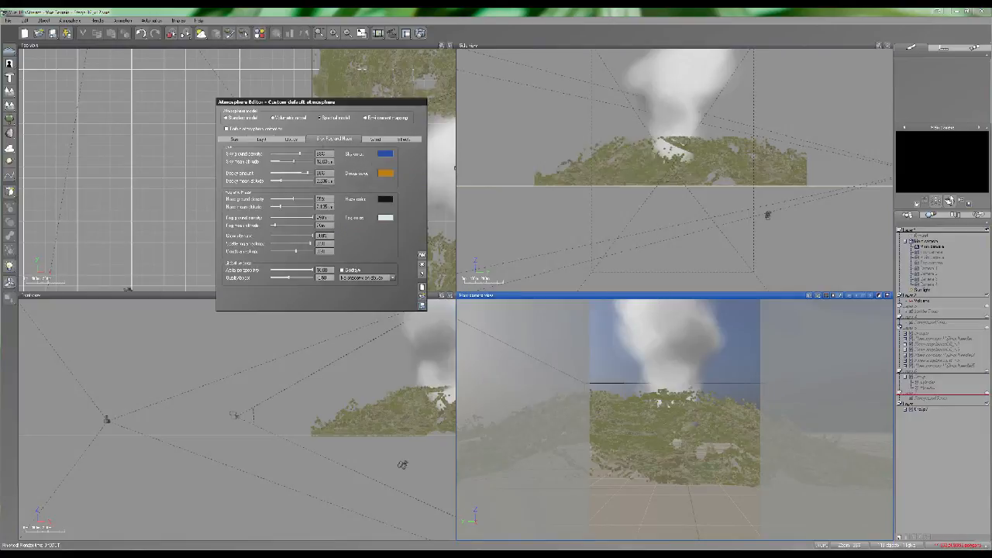
Discard the current atmosphere changes and reopen the Atmosphere Editor
left_click(422, 265)
left_click(200, 34)
Delete the four most recent test renders from the stacked renders and close the render display
left_click(378, 35)
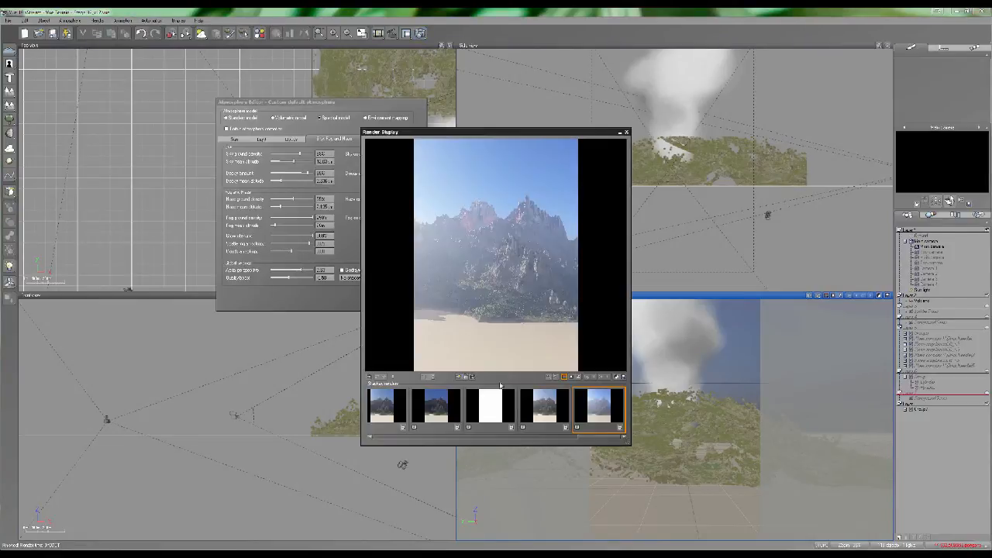
left_click(552, 407)
key("Delete")
key("Delete")
key("Delete")
key("Delete")
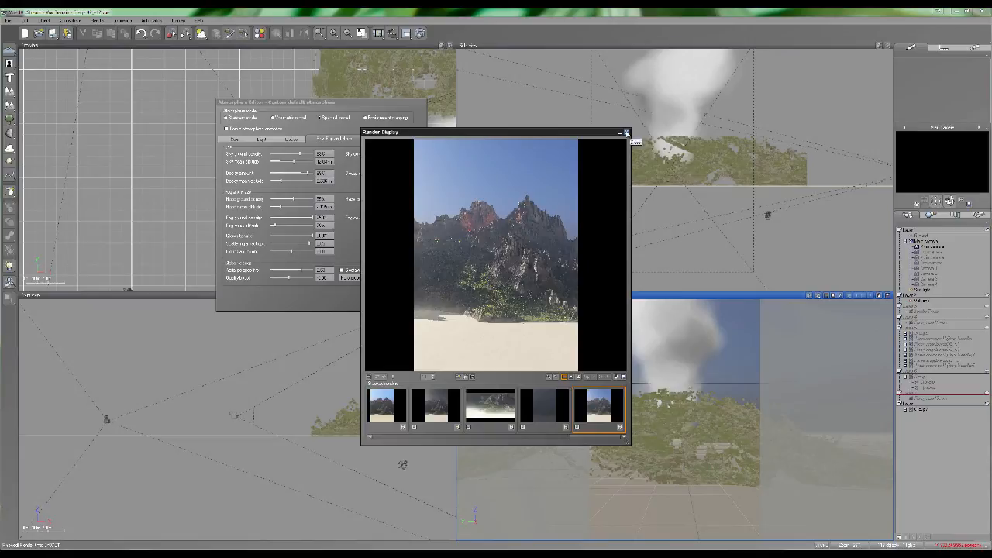
left_click(627, 133)
Try a slightly adjusted overall skylight color in the atmosphere's light settings and accept the color selection
left_click(261, 139)
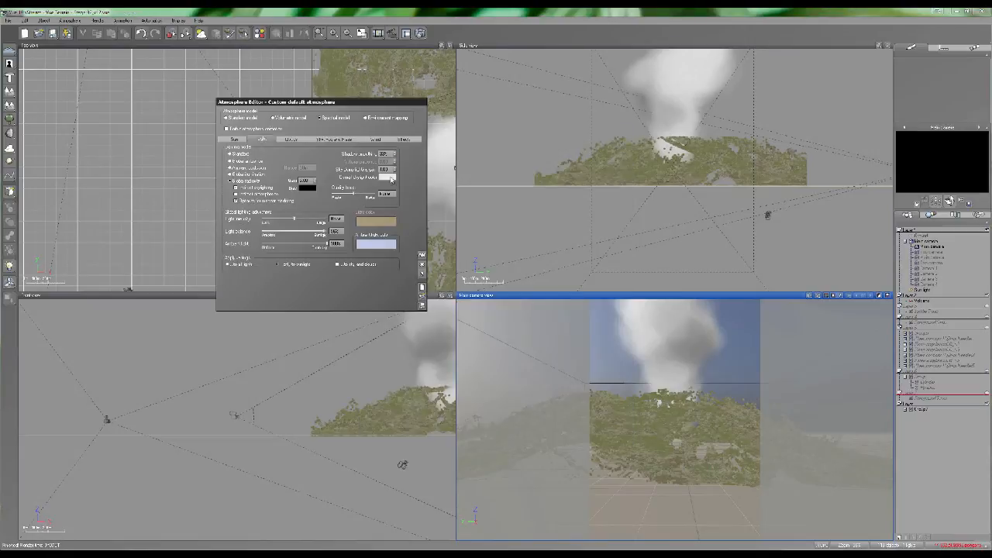
left_click(387, 177)
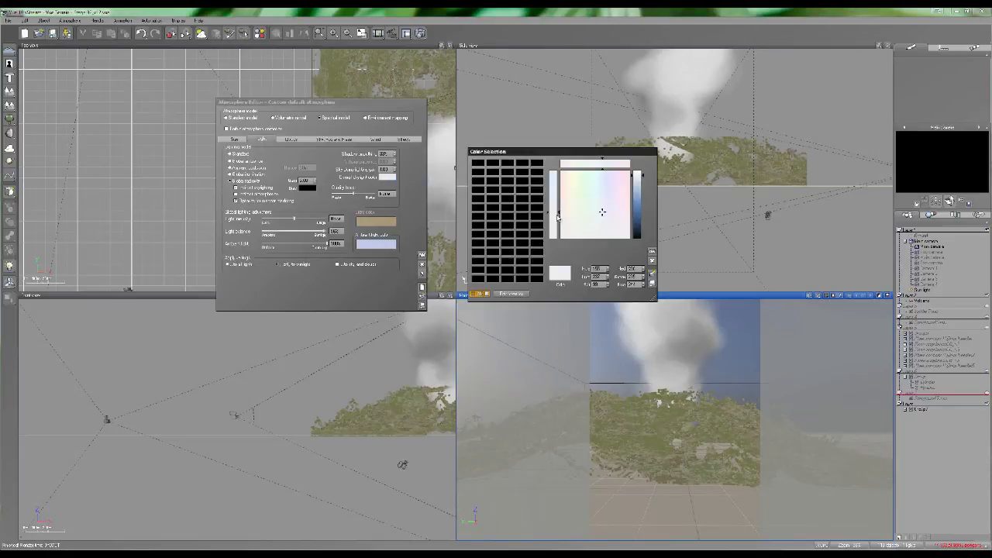
left_click(554, 221)
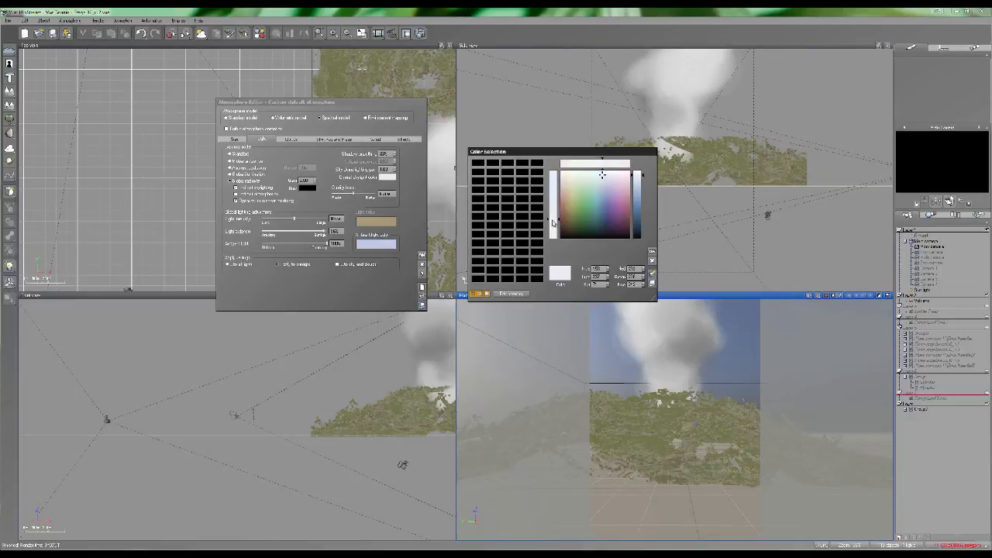
left_click(553, 224)
left_click(653, 253)
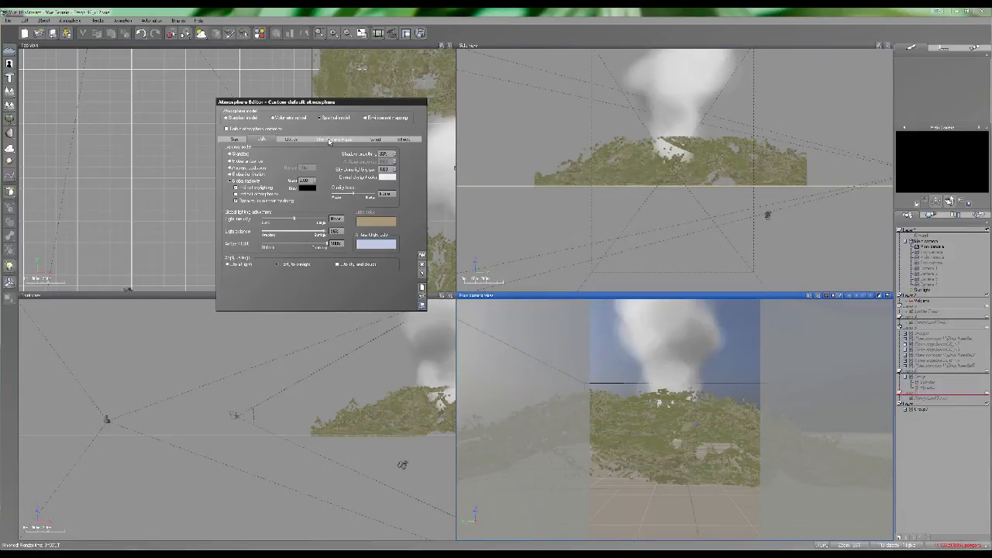
Check the sky, fog and haze settings, return to the light settings and render a test with the adjusted skylight color
left_click(330, 140)
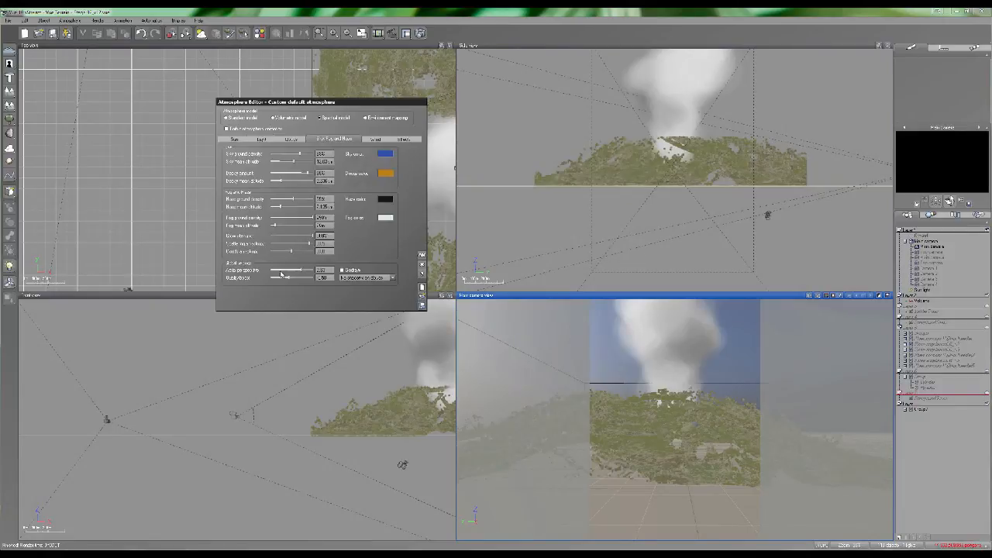
left_click(262, 140)
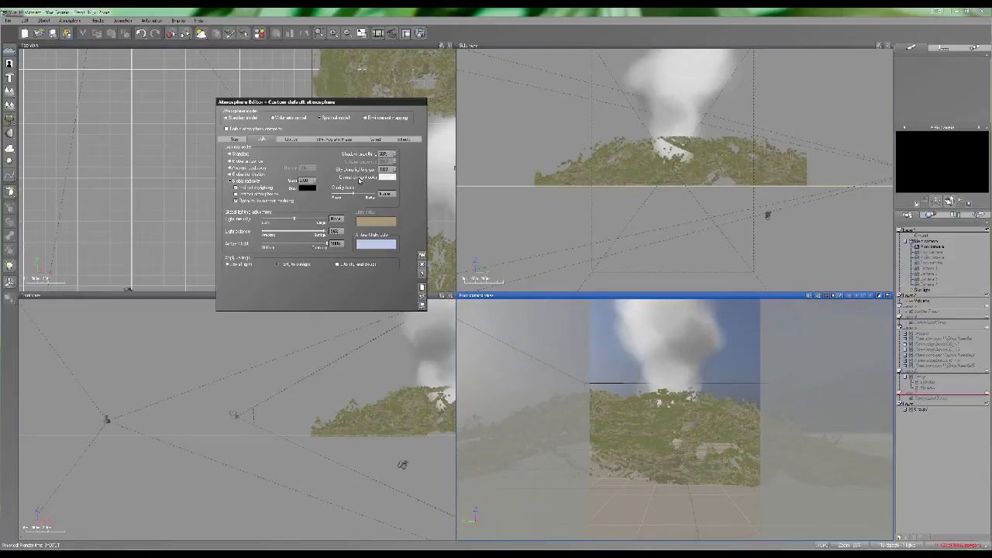
left_click(419, 32)
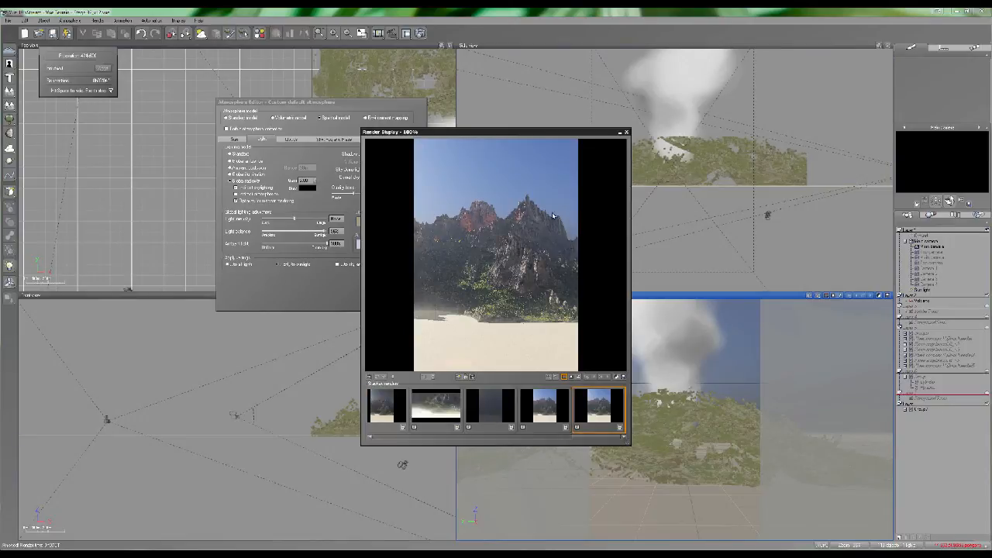
Compare the two latest stacked test renders and close the render display
left_click_drag(426, 133, 473, 130)
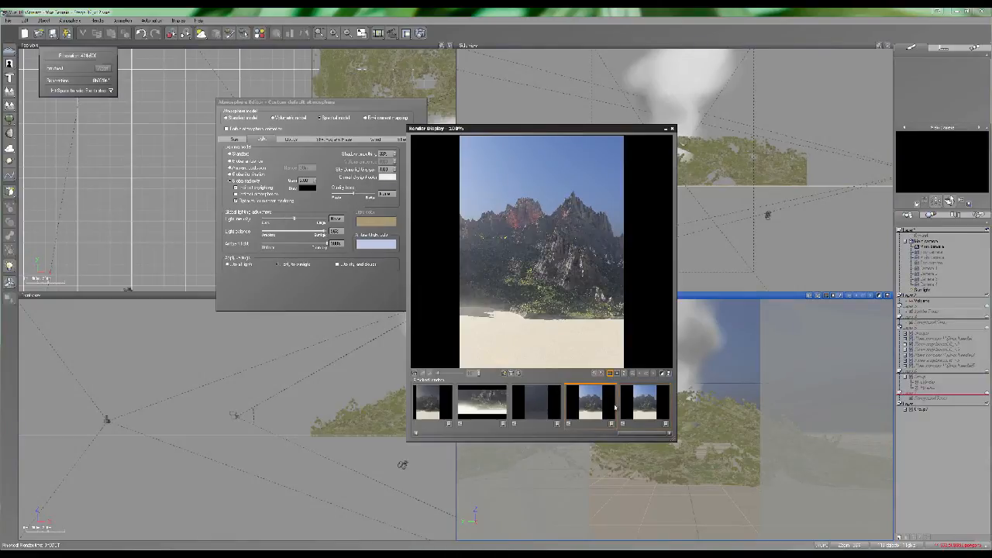
left_click(589, 402)
left_click(651, 406)
left_click(593, 396)
left_click(673, 130)
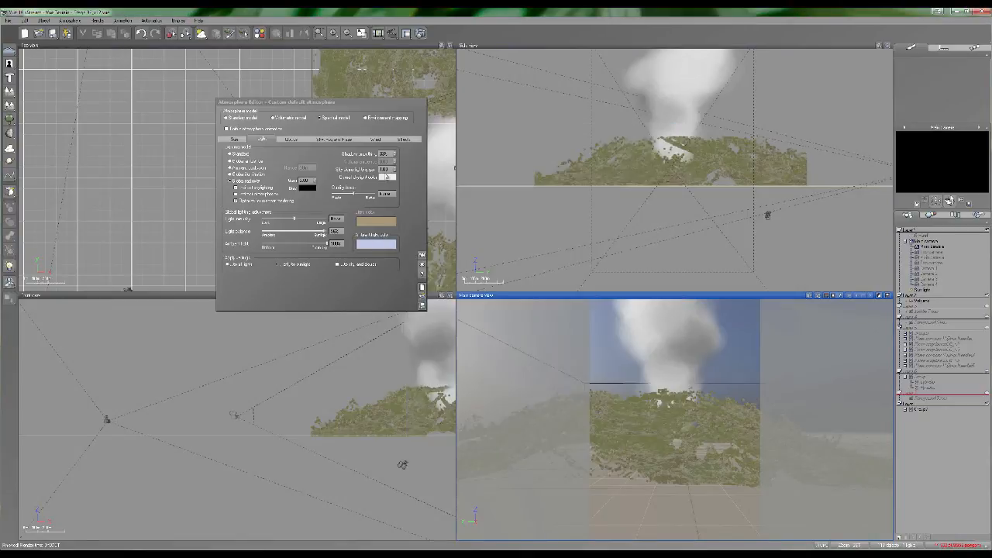
Return to the sky, fog and haze settings and close the Atmosphere Editor, discarding its changes
left_click(335, 140)
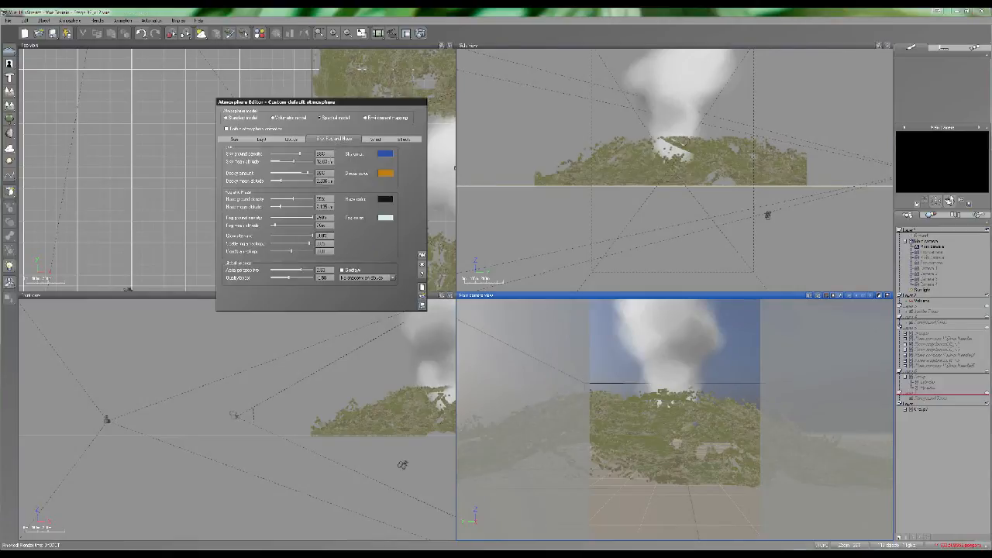
left_click(422, 266)
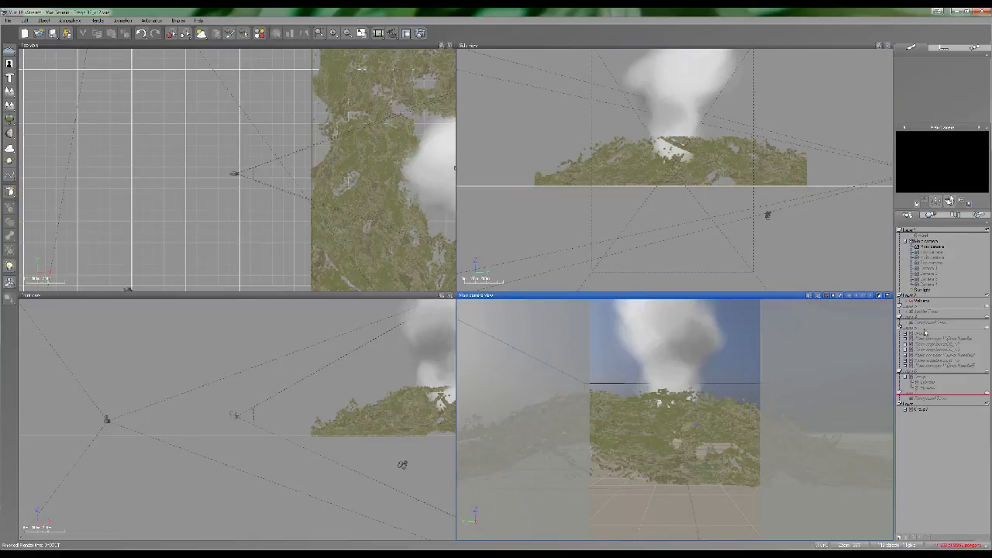
Show the hidden plant layer and find the foreground tree next to the main camera in the top view
left_click(988, 329)
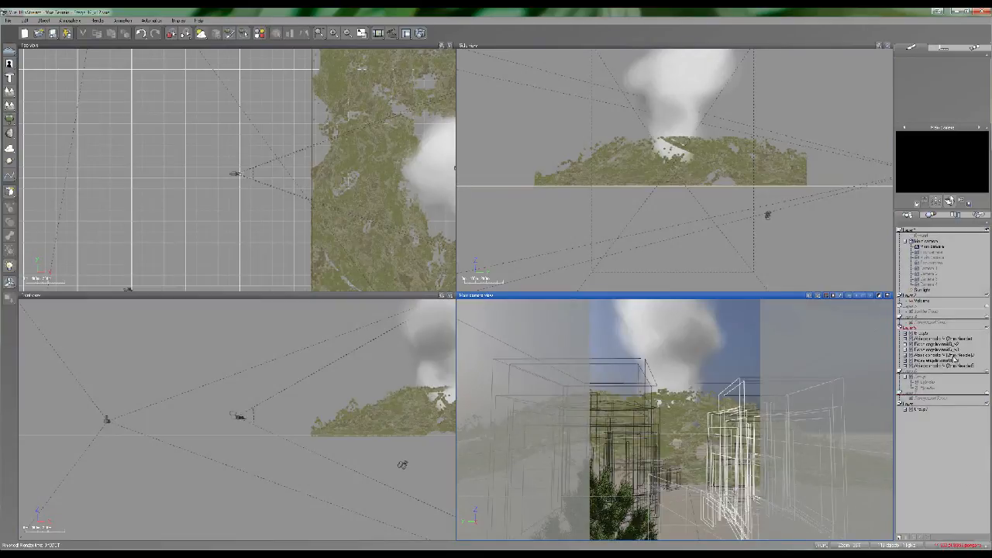
left_click(942, 339)
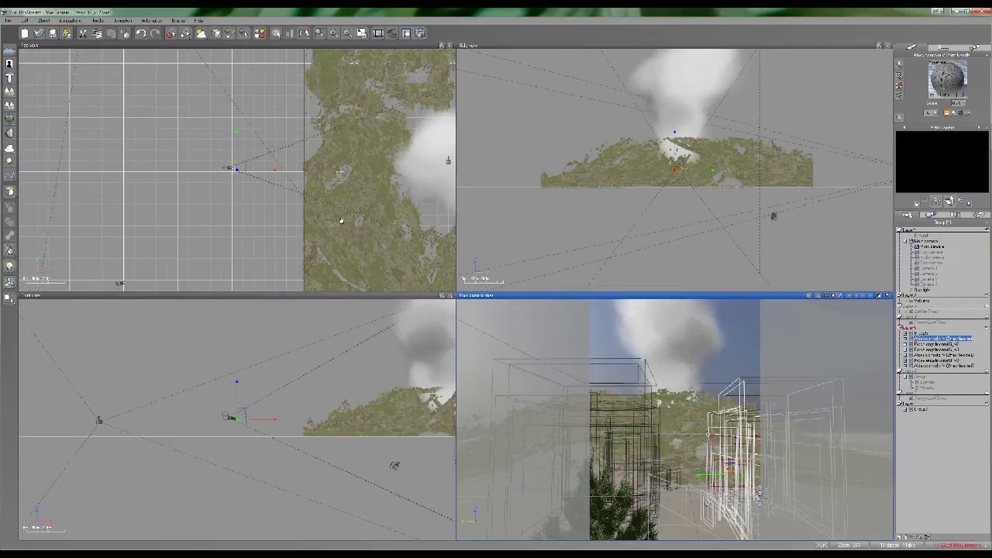
right_click_drag(299, 216, 361, 221)
scroll(302, 185, "up", 5)
right_click_drag(256, 155, 323, 172)
scroll(310, 171, "up", 5)
right_click_drag(236, 147, 290, 150)
scroll(290, 152, "up", 6)
scroll(303, 174, "down", 5)
scroll(307, 155, "up", 2)
left_click(249, 149)
left_click(178, 97)
scroll(289, 150, "up", 4)
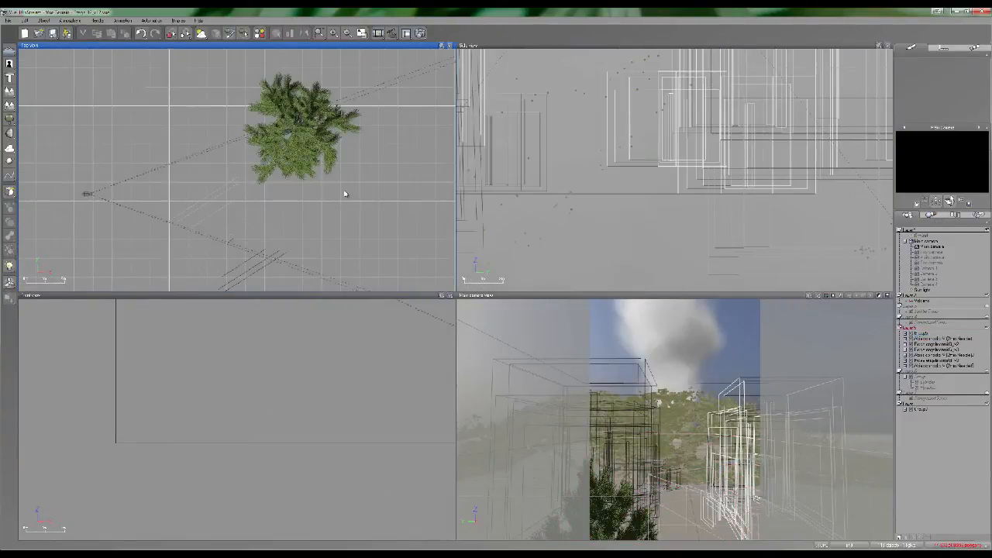
Select the foreground tree's group, inspect the color map of its Eucalyptus Leaf - type 2 material, deselect it and collapse the plant layer
scroll(345, 195, "down", 4)
right_click_drag(401, 184, 303, 179)
left_click(236, 171)
right_click(957, 72)
mouse_move(953, 96)
left_click(903, 97)
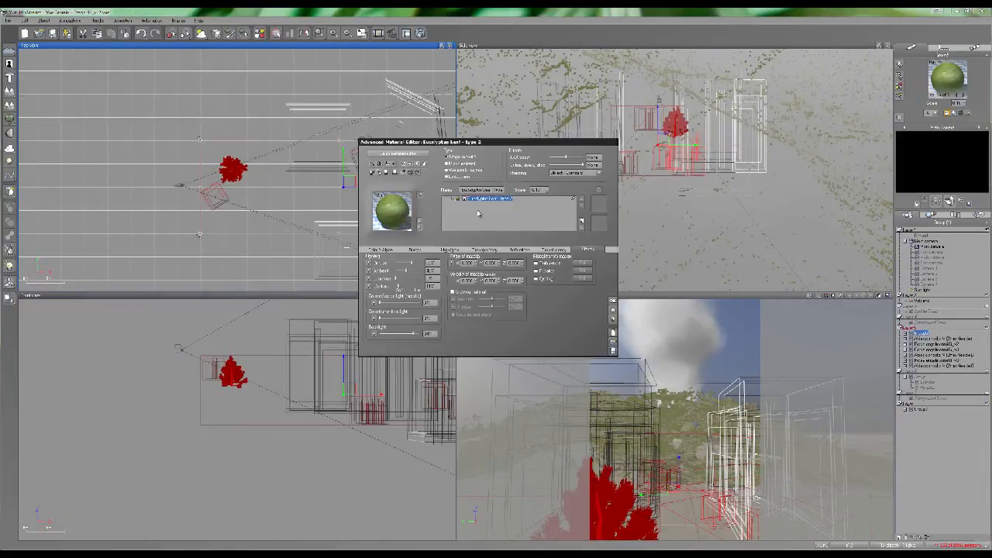
left_click(381, 248)
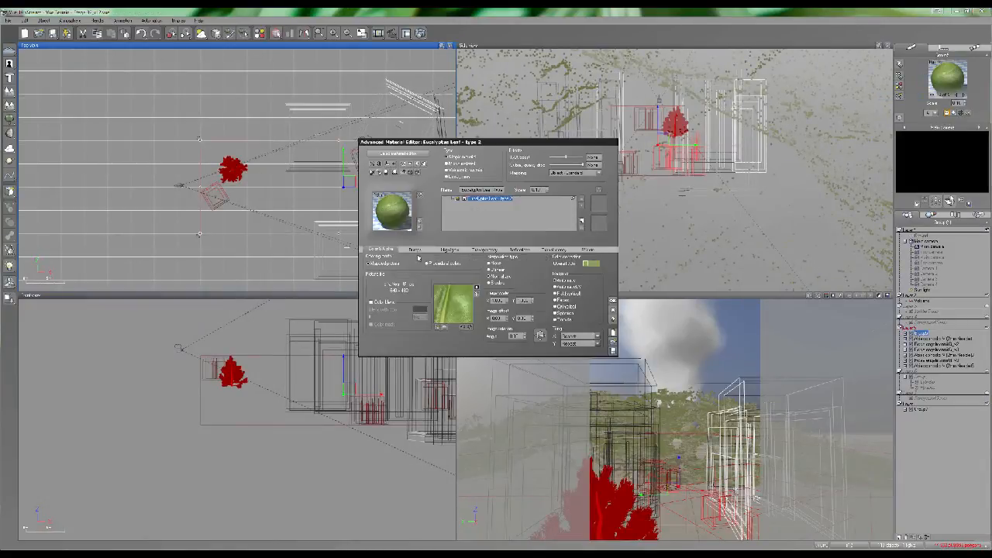
left_click(613, 302)
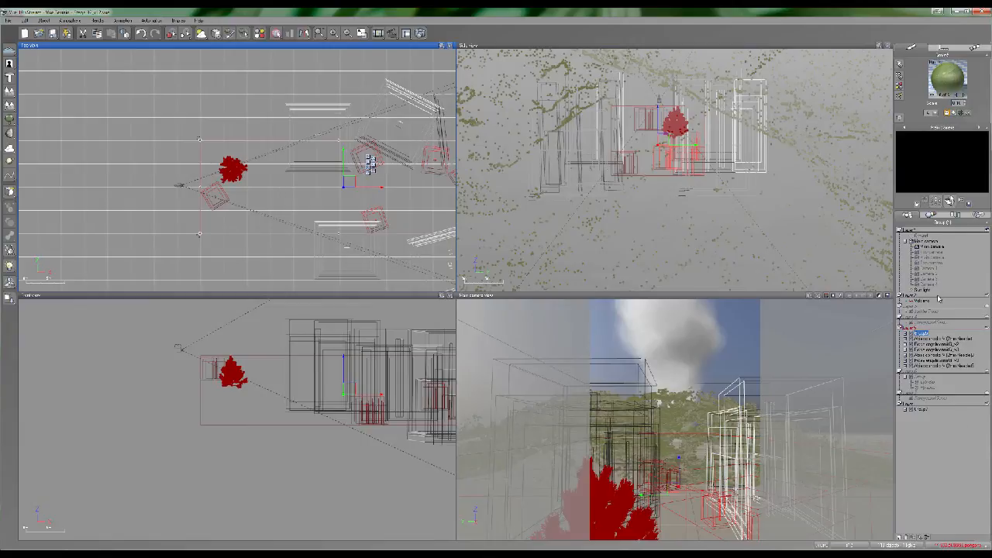
left_click(936, 443)
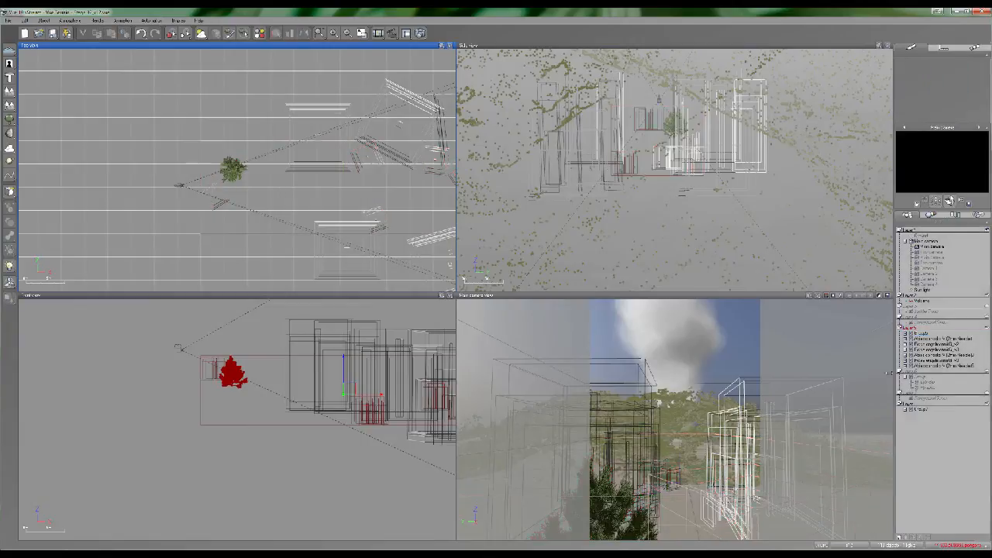
left_click(901, 329)
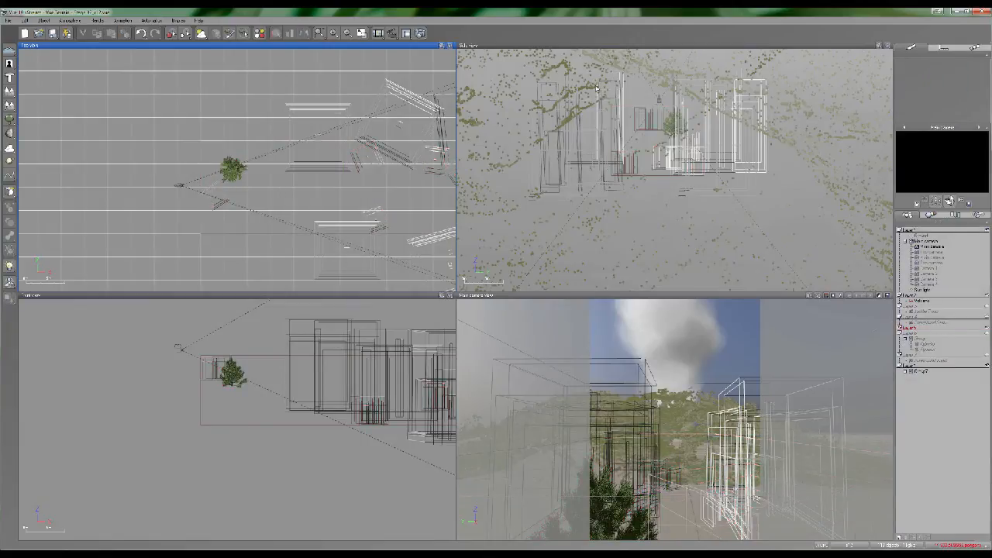
View an earlier stacked render of the volcano with smoke and foreground vegetation, and close the render display
left_click(379, 34)
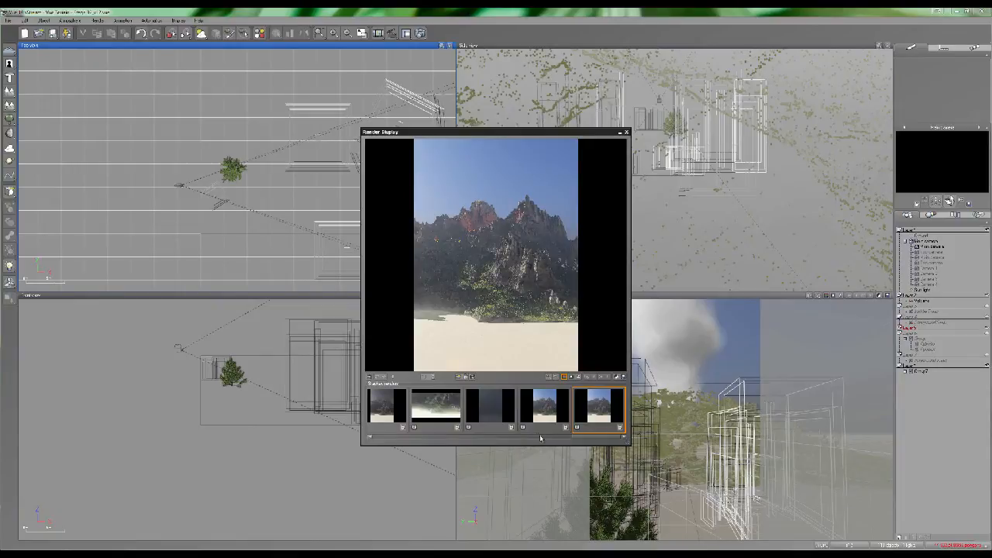
left_click_drag(597, 438, 500, 441)
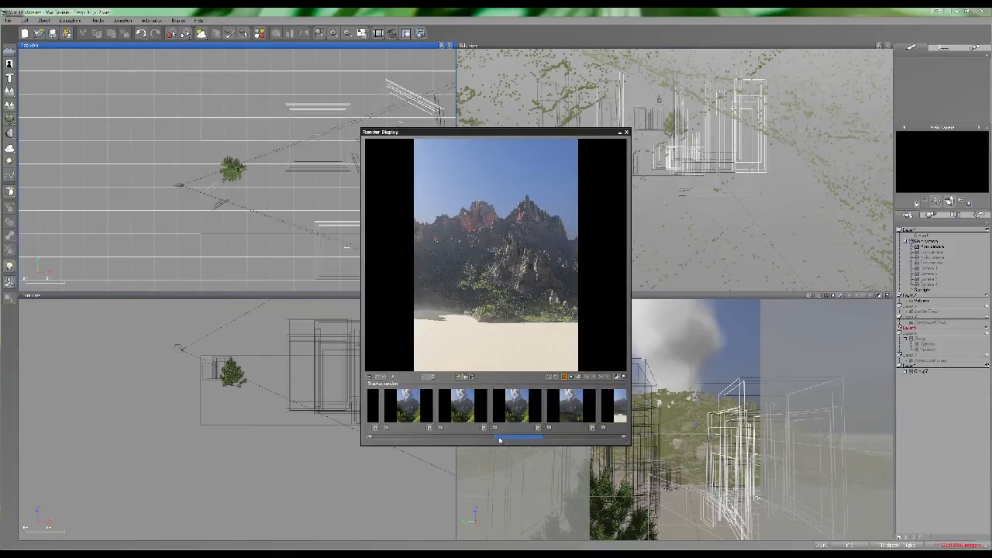
left_click(506, 421)
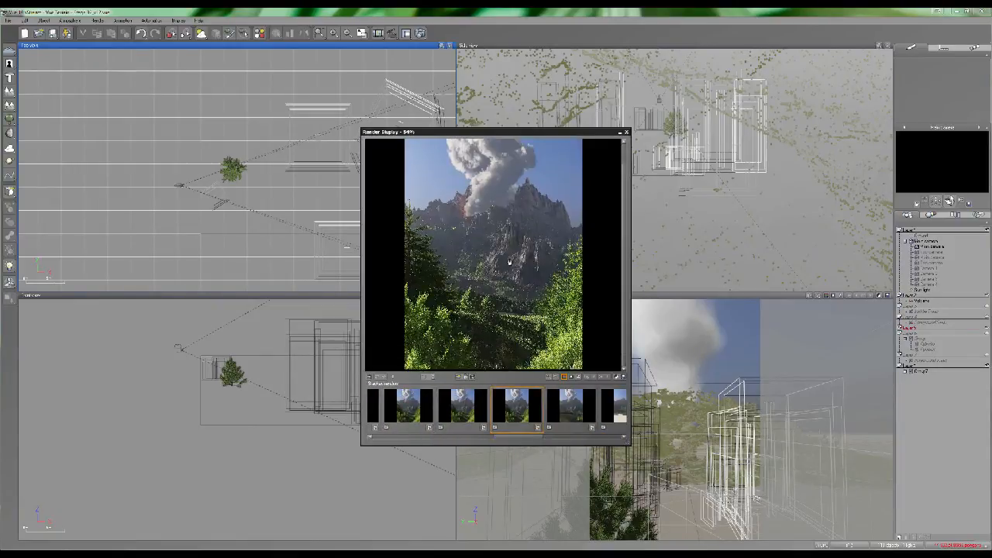
left_click(626, 132)
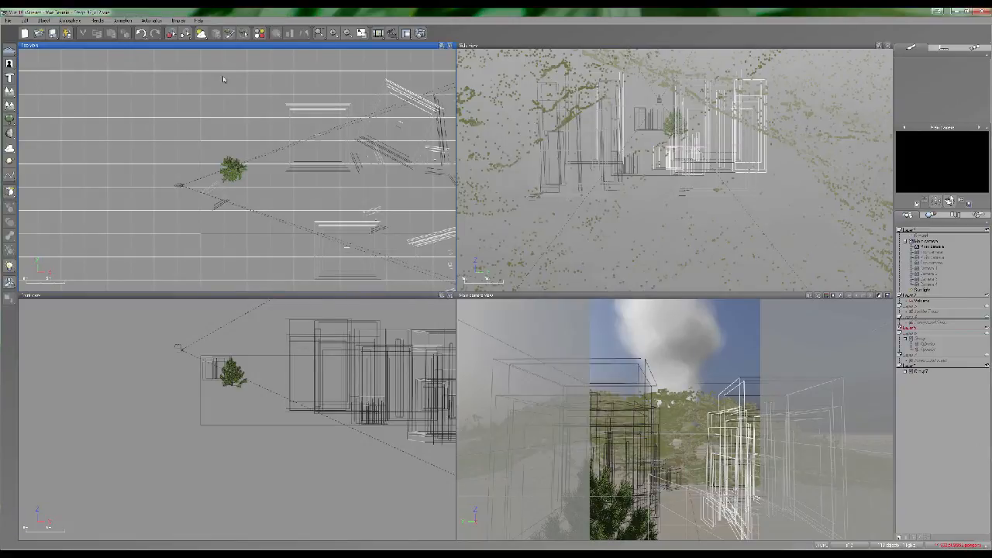
Browse the tree species, including the HD Lime Tree, and add a trial tree near the main camera
left_click(9, 120)
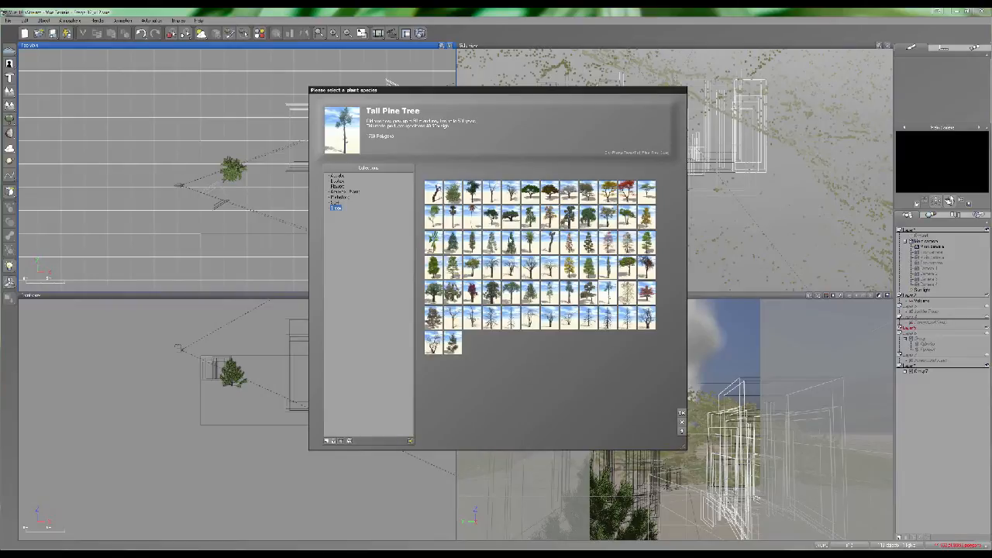
left_click(581, 268)
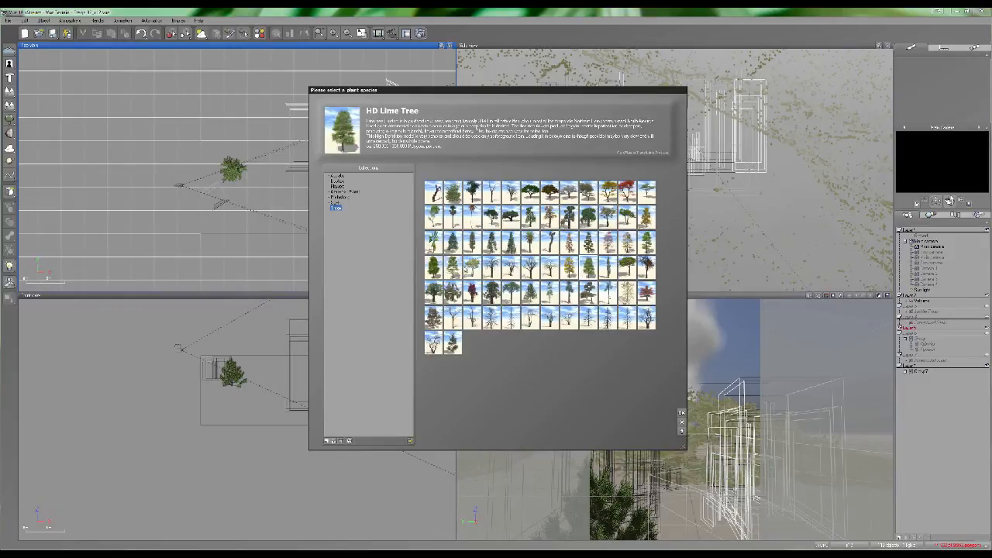
double_click(436, 268)
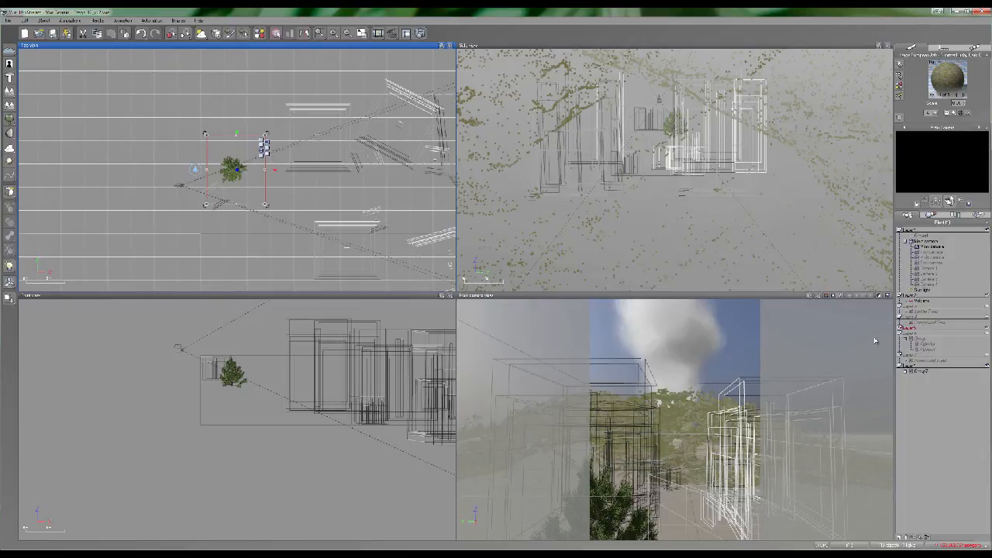
right_click_drag(339, 218, 324, 199)
scroll(324, 199, "down", 4)
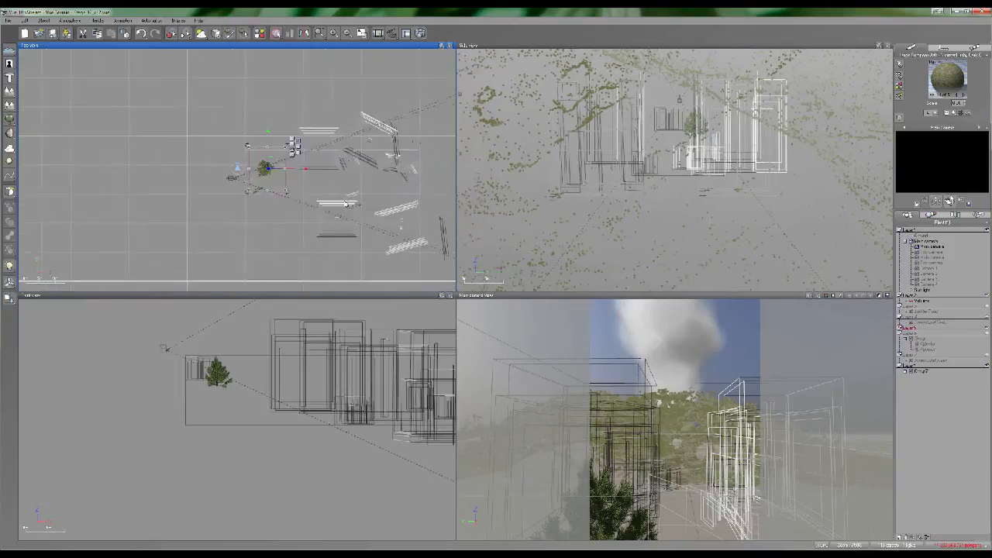
scroll(324, 199, "up", 4)
left_click(324, 199)
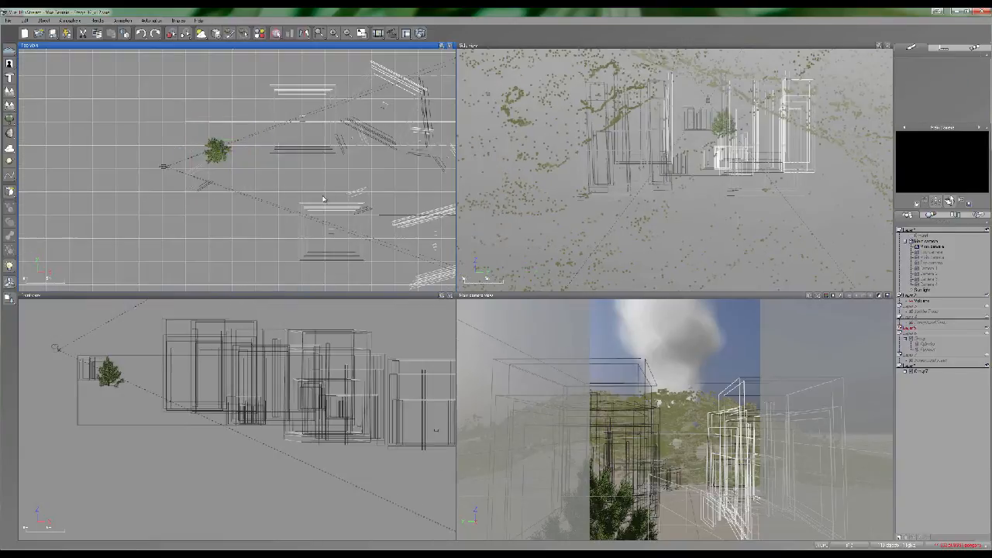
Select the plant layer's objects, hide the layer again and clear the selection
left_click(899, 328)
left_click(900, 328)
left_click(909, 329)
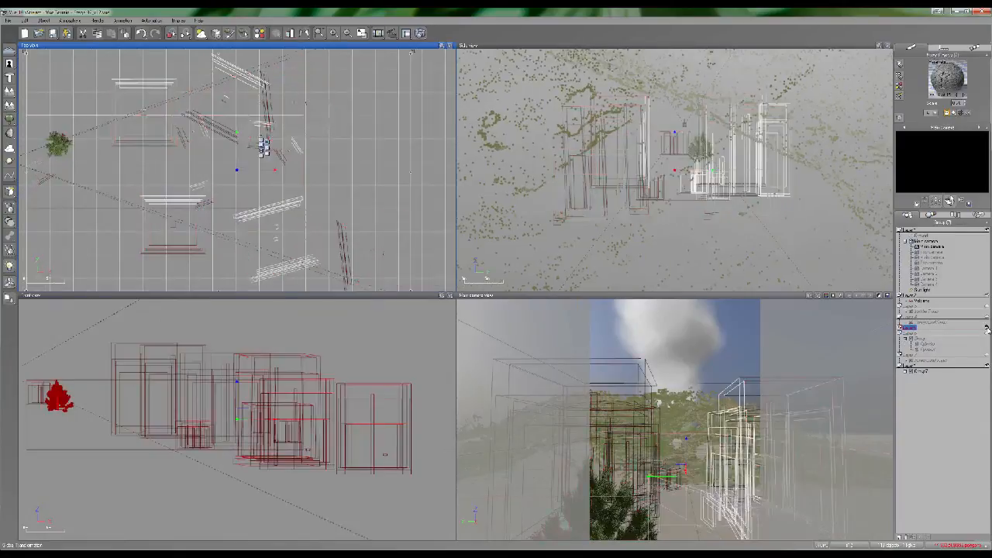
left_click(899, 328)
left_click(899, 328)
left_click(952, 414)
Highlight the hidden group that encloses the main camera's field of view to inspect its shape, and deselect it
left_click(910, 338)
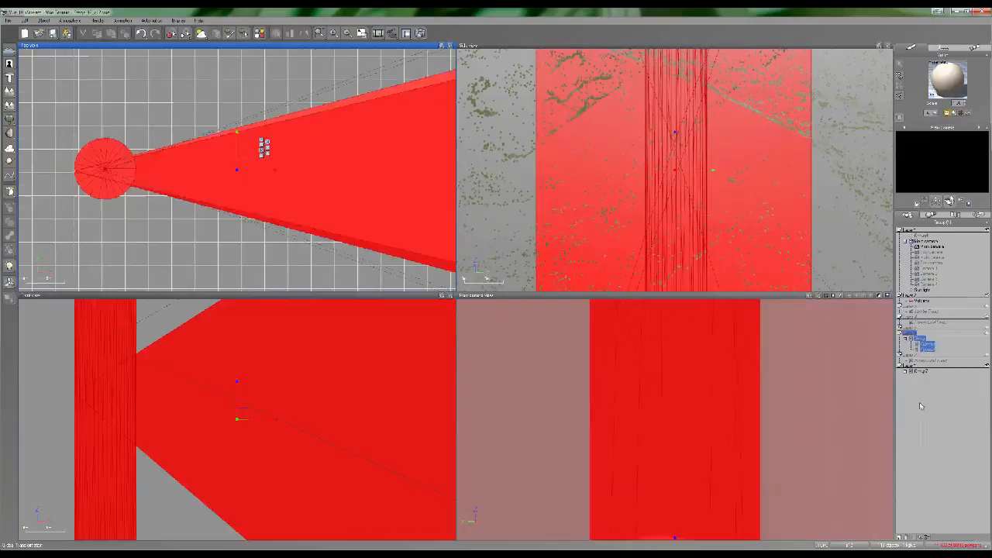
left_click(929, 401)
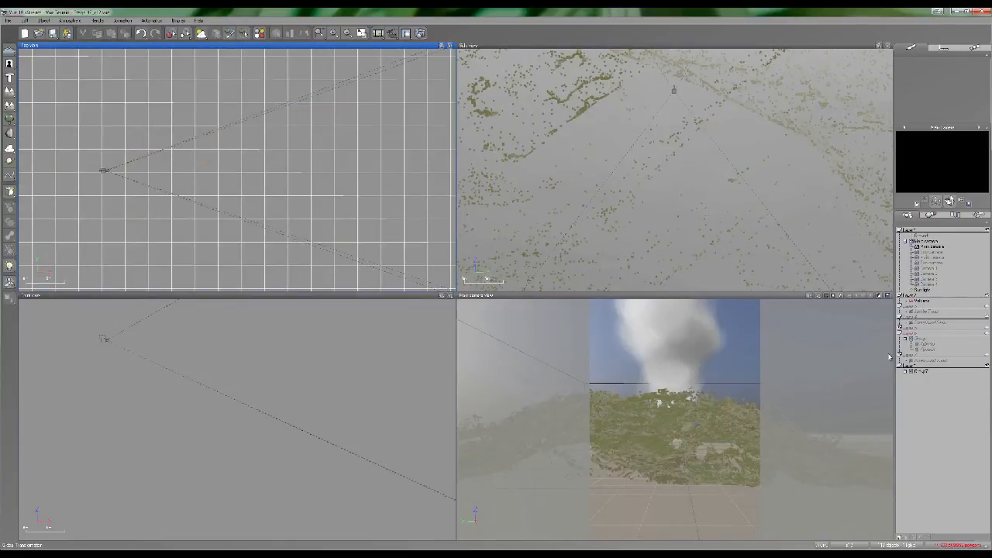
left_click(927, 341)
left_click(927, 406)
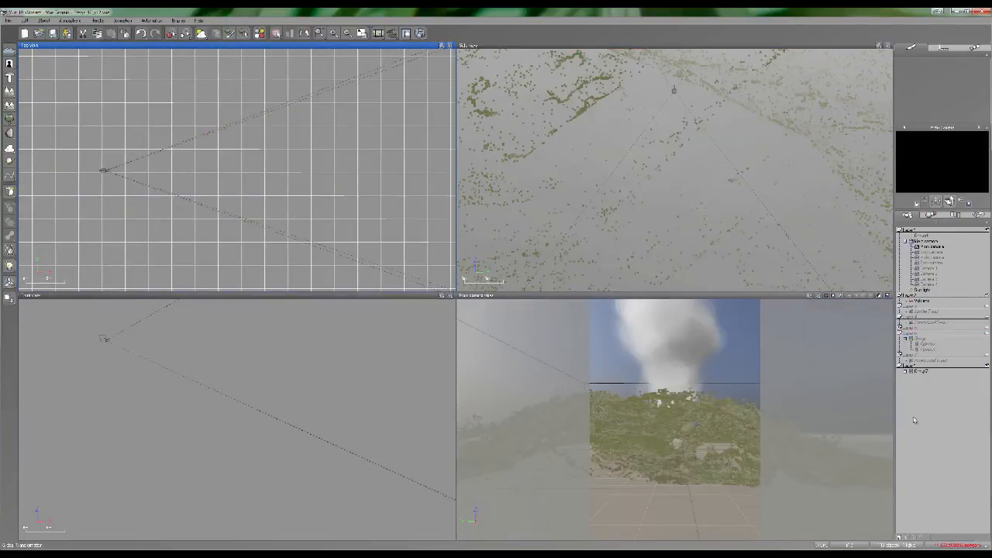
Select the two hidden terrains in front of the volcano one after the other and examine their placement from above
left_click(925, 326)
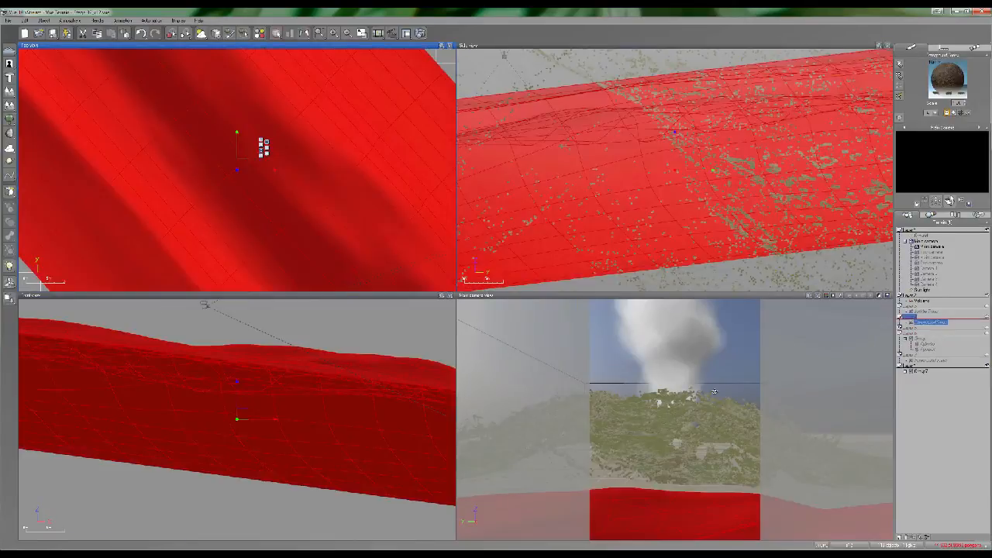
left_click(926, 312)
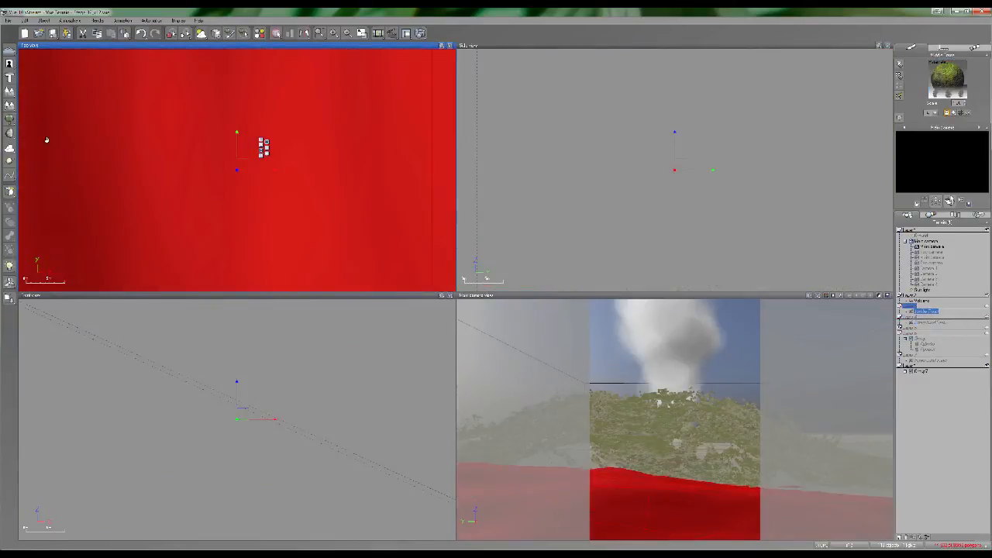
scroll(244, 182, "down", 4)
scroll(244, 182, "down", 5)
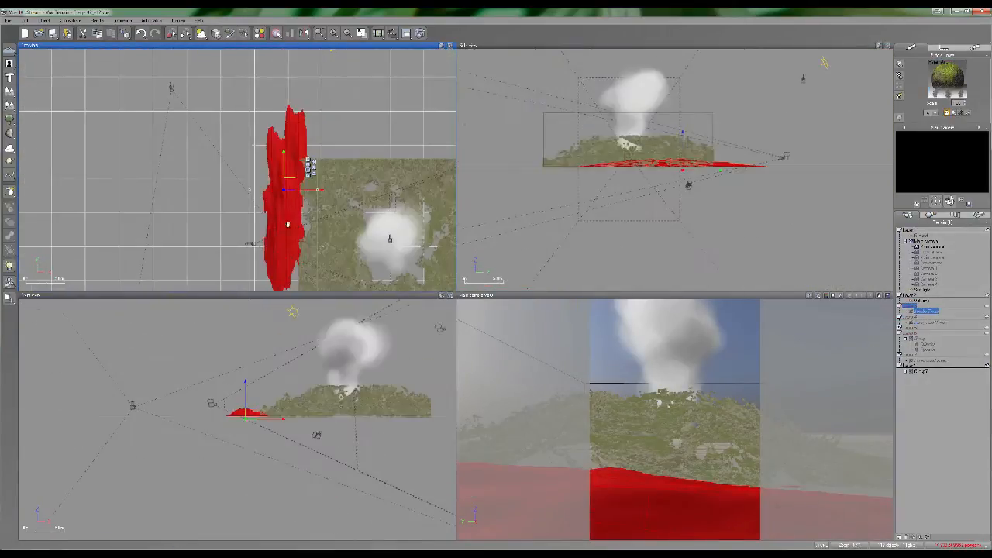
Enlarge the top view and examine the outline of the terrain between the main camera and the volcano
scroll(351, 200, "up", 2)
right_click_drag(352, 200, 314, 140)
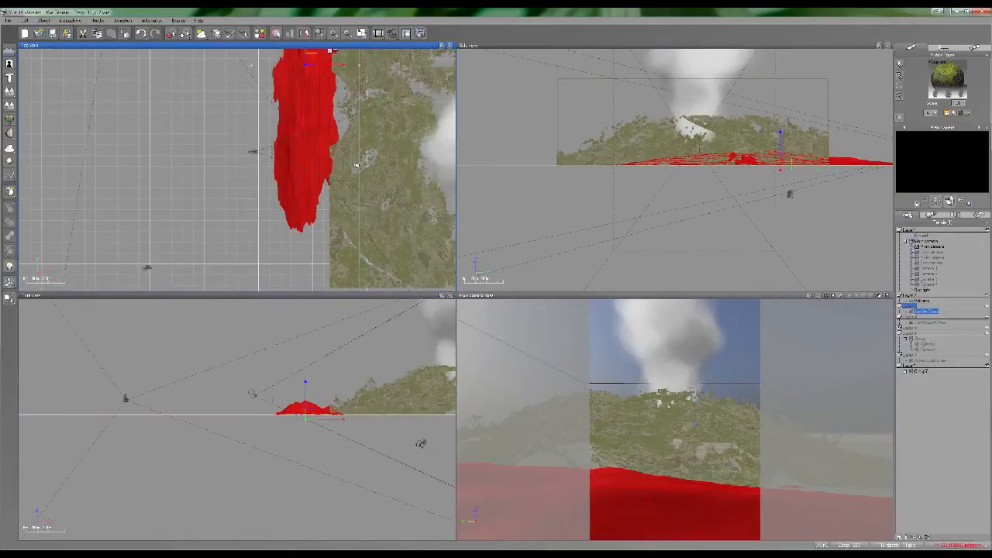
left_click(361, 32)
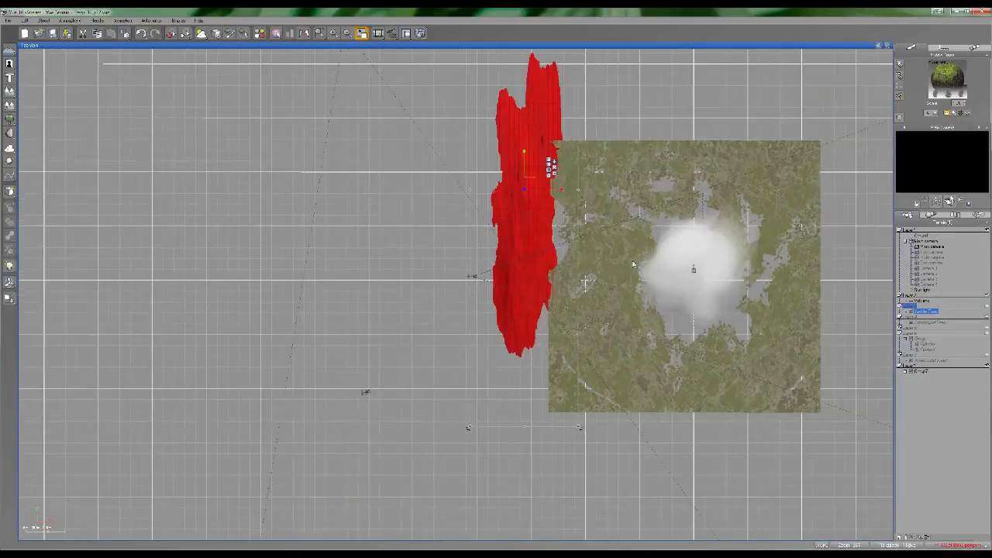
scroll(517, 260, "up", 3)
scroll(521, 253, "down", 3)
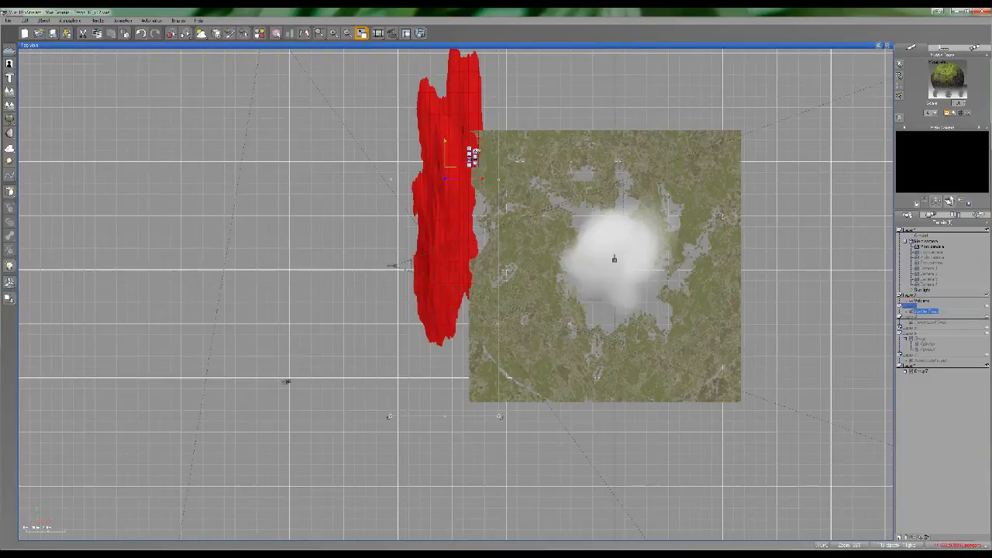
right_click_drag(453, 218, 479, 247)
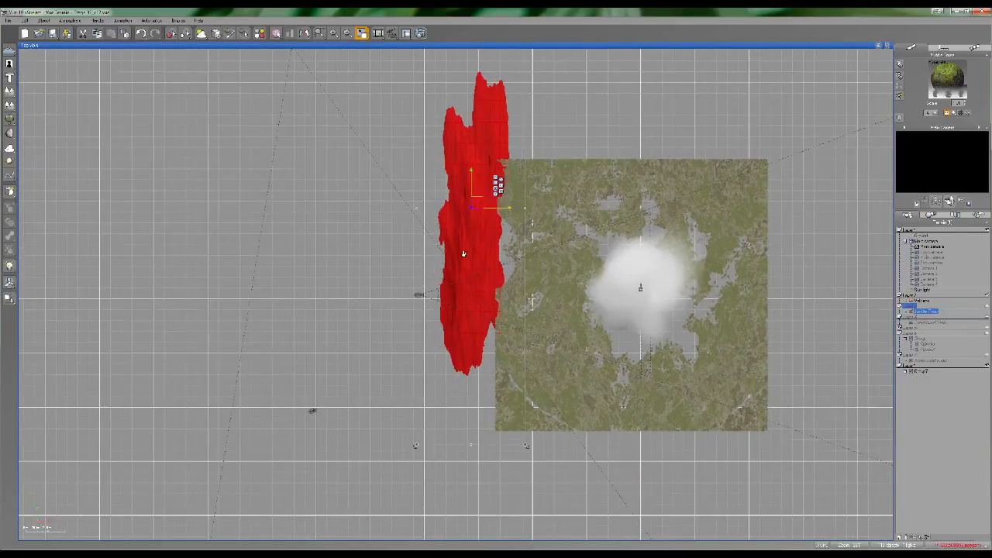
scroll(454, 314, "up", 2)
scroll(450, 307, "up", 2)
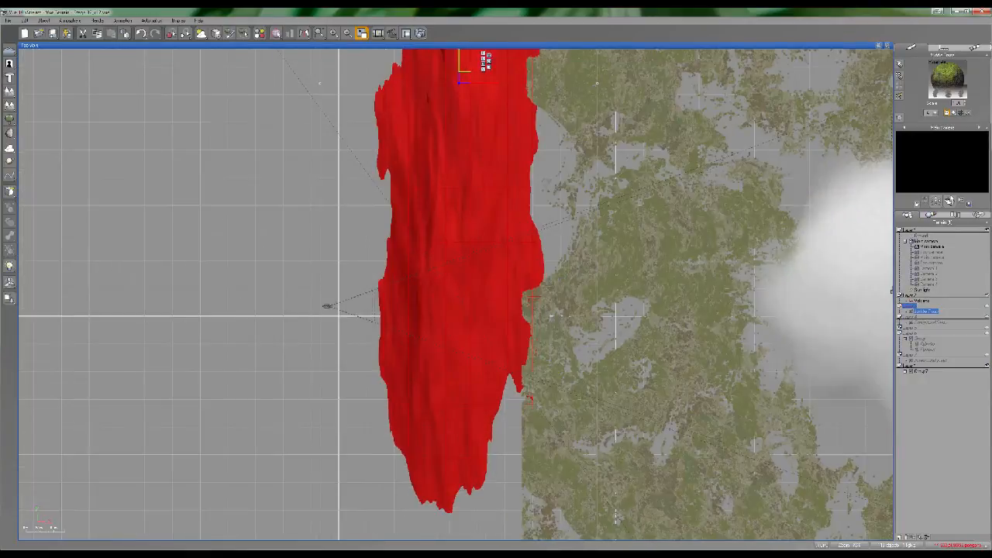
Select the volcano and the middle terrain in turn to compare them from above, and restore the four-view layout
left_click(922, 301)
right_click(947, 78)
left_click(946, 93)
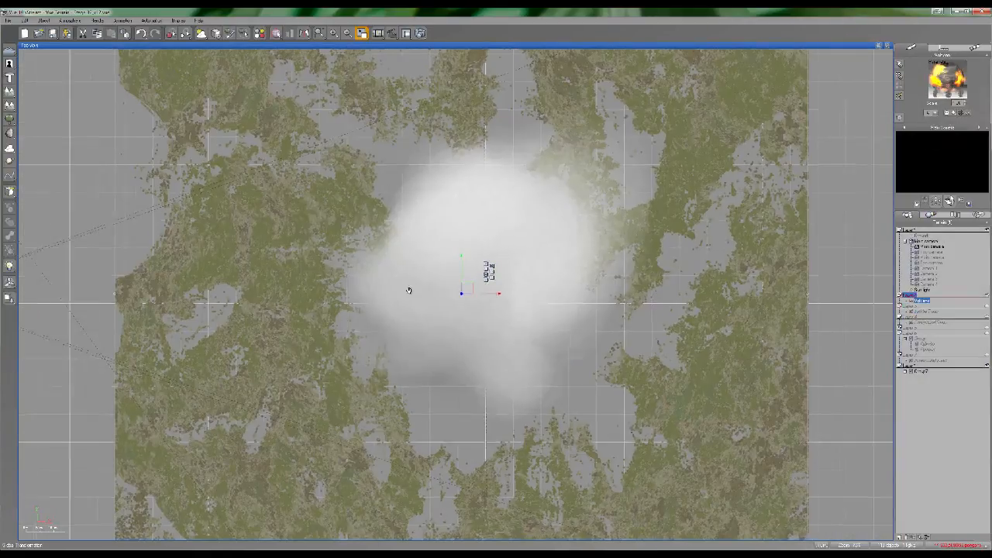
left_click(926, 311)
scroll(485, 221, "down", 3)
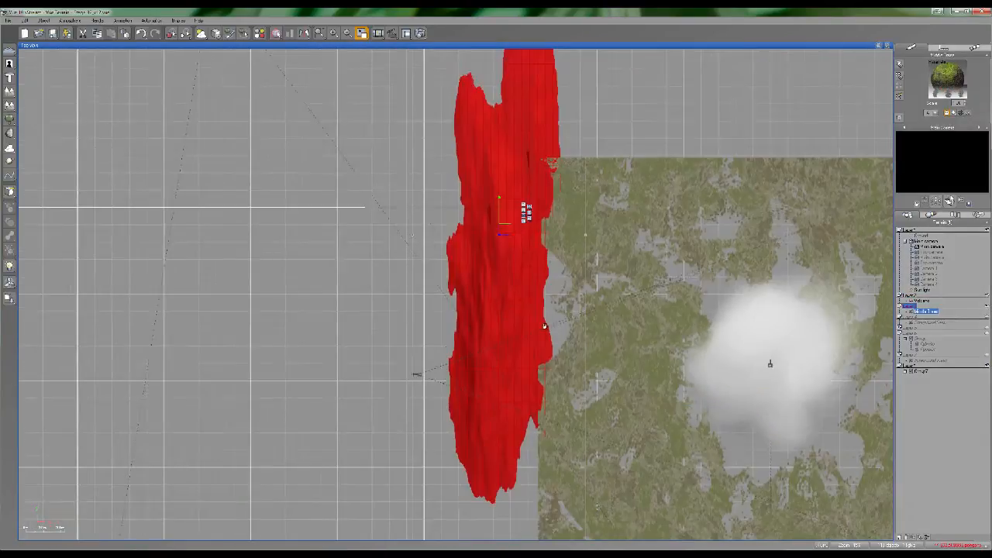
right_click_drag(544, 328, 519, 290)
double_click(532, 47)
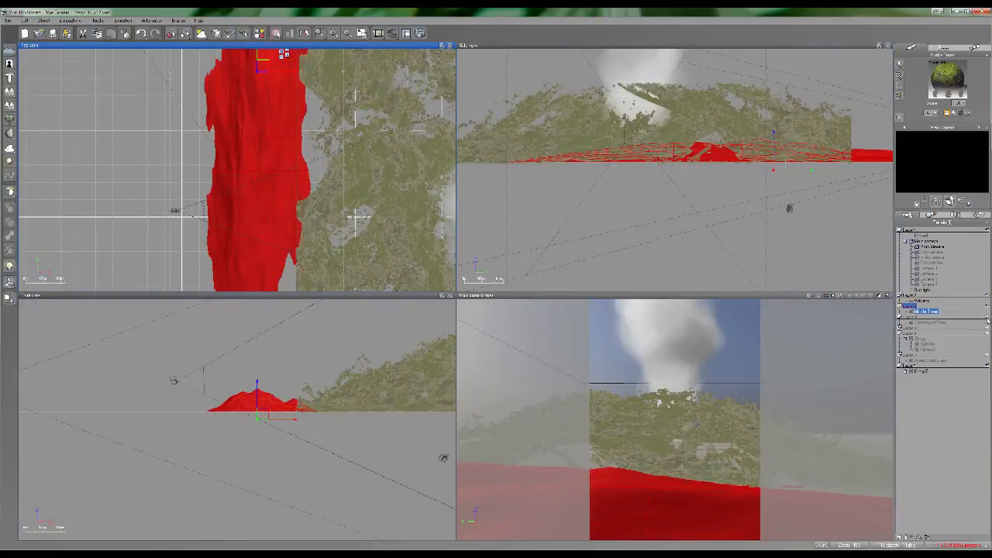
Unhide the foreground terrain's layer and highlight the foreground and middle terrains in turn in the enlarged main camera view
left_click(908, 326)
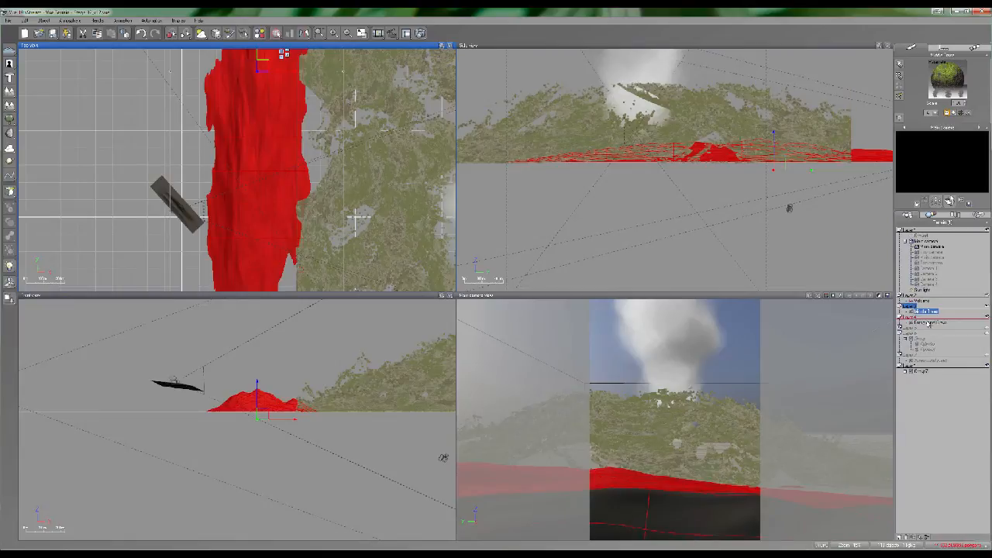
left_click(929, 322)
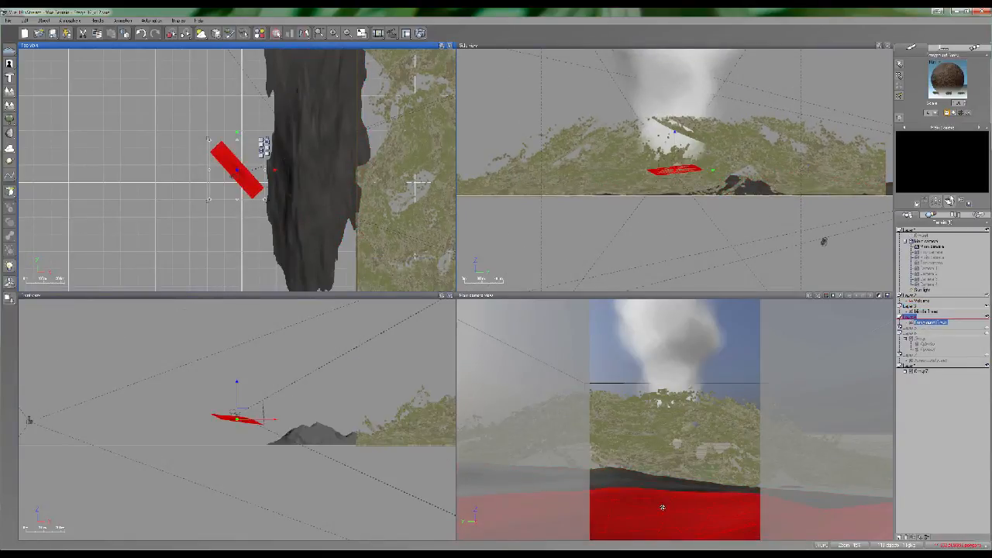
double_click(610, 297)
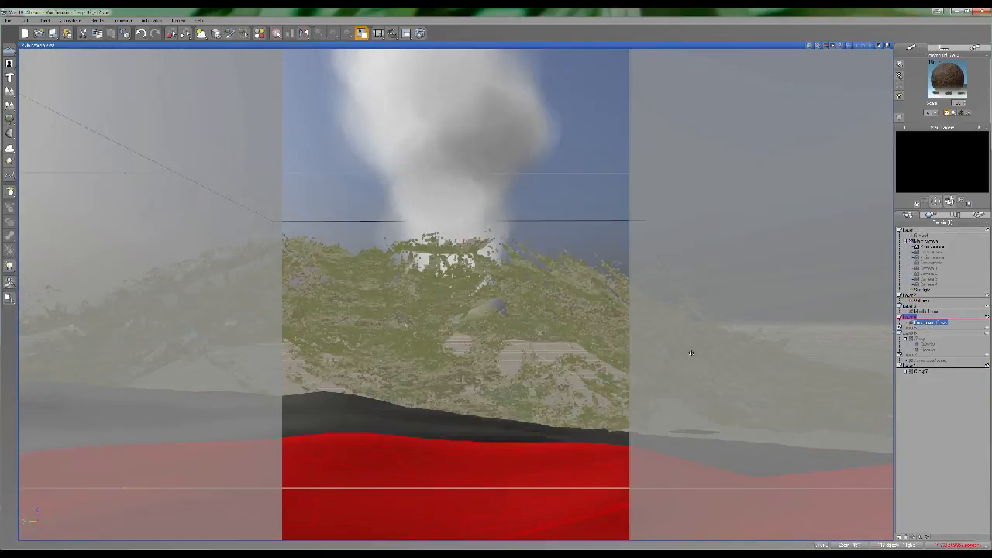
left_click(923, 312)
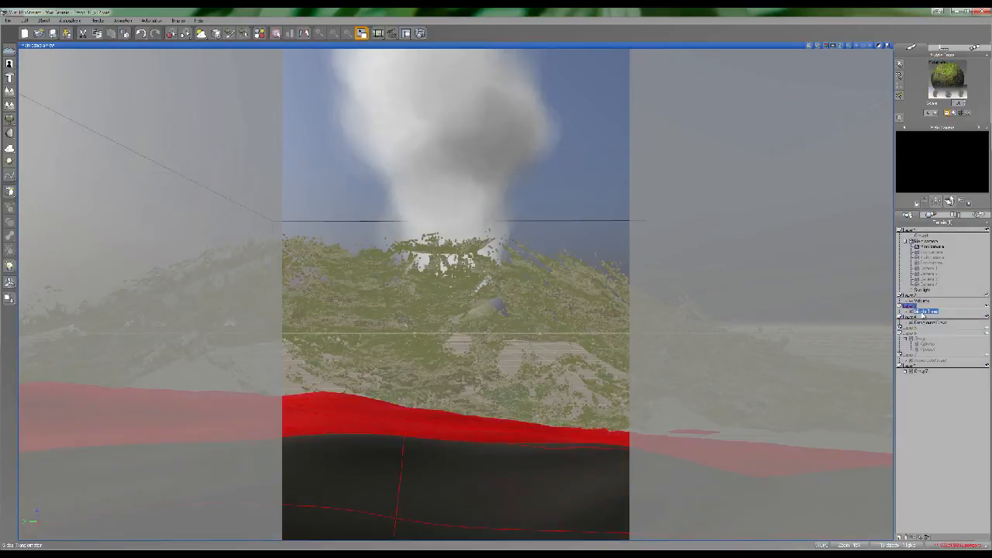
Open the render display and browse the stored renders to the volcano image framed by foreground trees
left_click(382, 34)
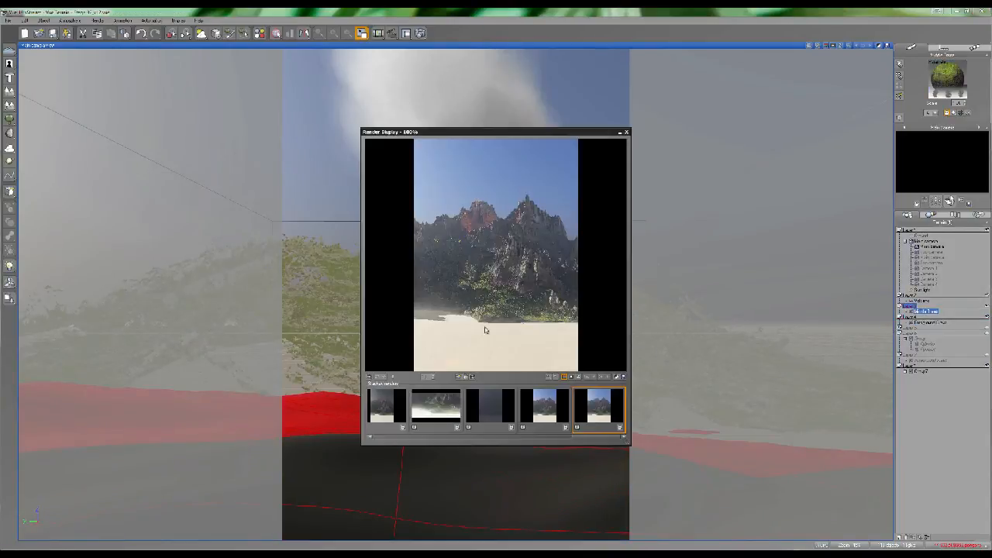
left_click(548, 414)
left_click(547, 415)
left_click(547, 415)
left_click(548, 415)
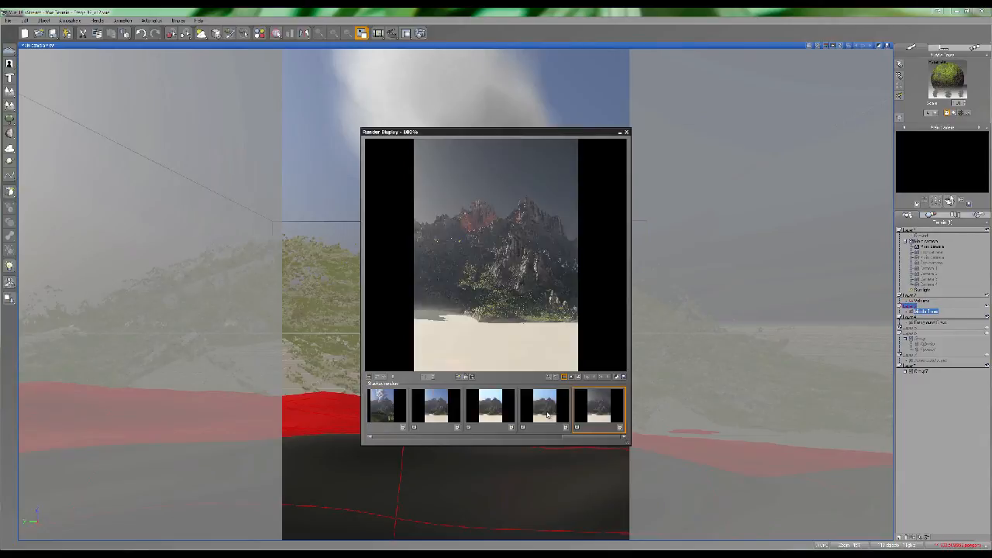
left_click(547, 414)
left_click(547, 415)
left_click(547, 415)
left_click(546, 414)
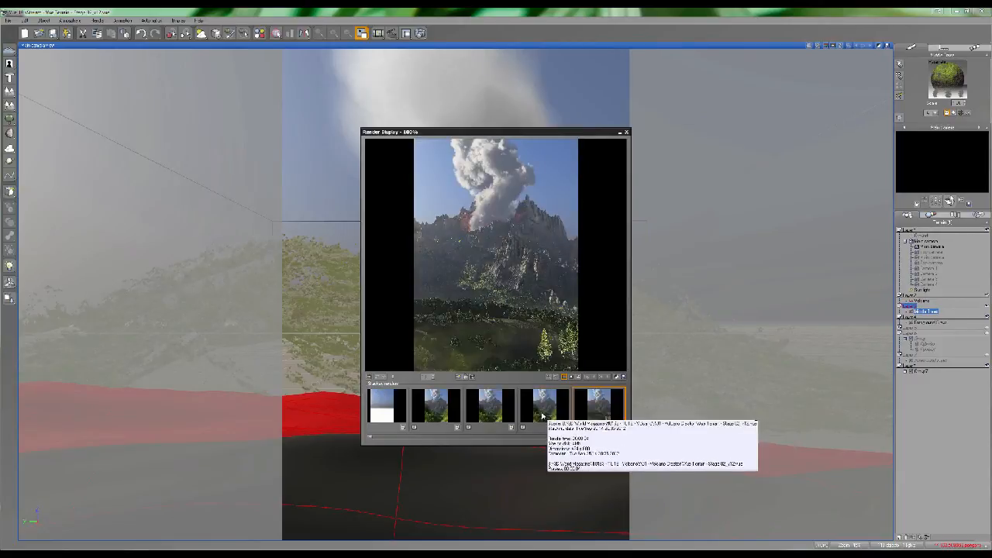
left_click(539, 413)
Enlarge the render display to inspect the trees and grassy middle ground below the volcano, and close it
left_click_drag(540, 135, 458, 17)
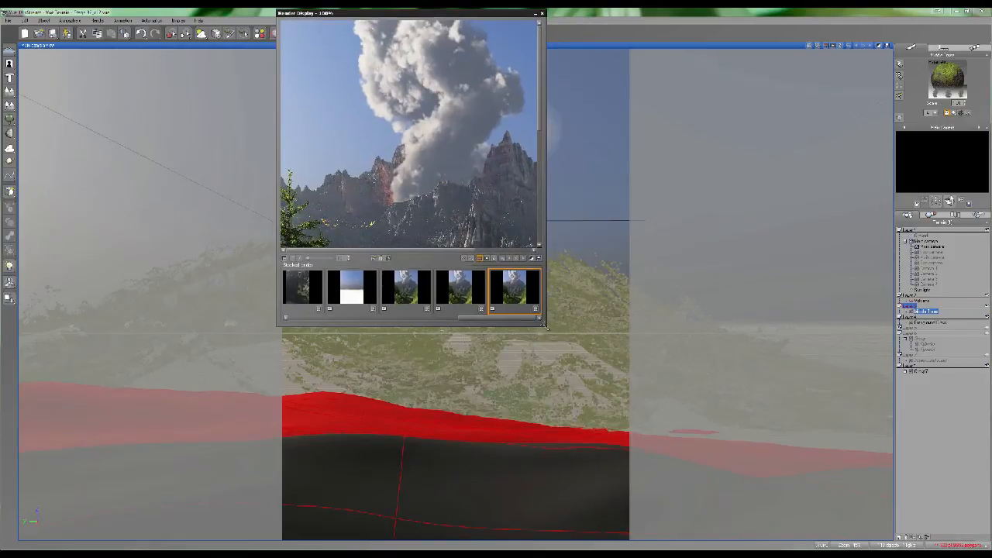
left_click_drag(679, 444, 725, 518)
scroll(555, 307, "down", 2)
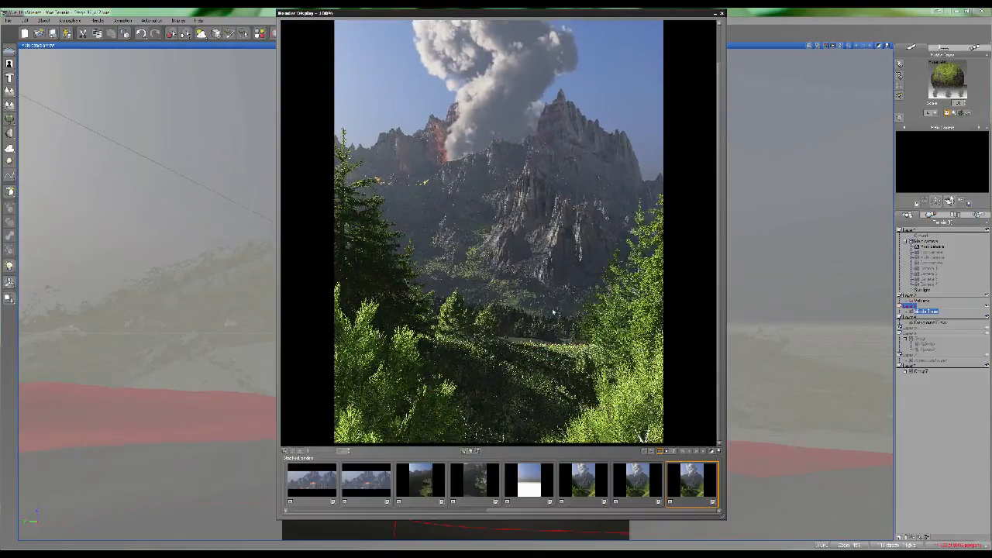
scroll(553, 358, "up", 1)
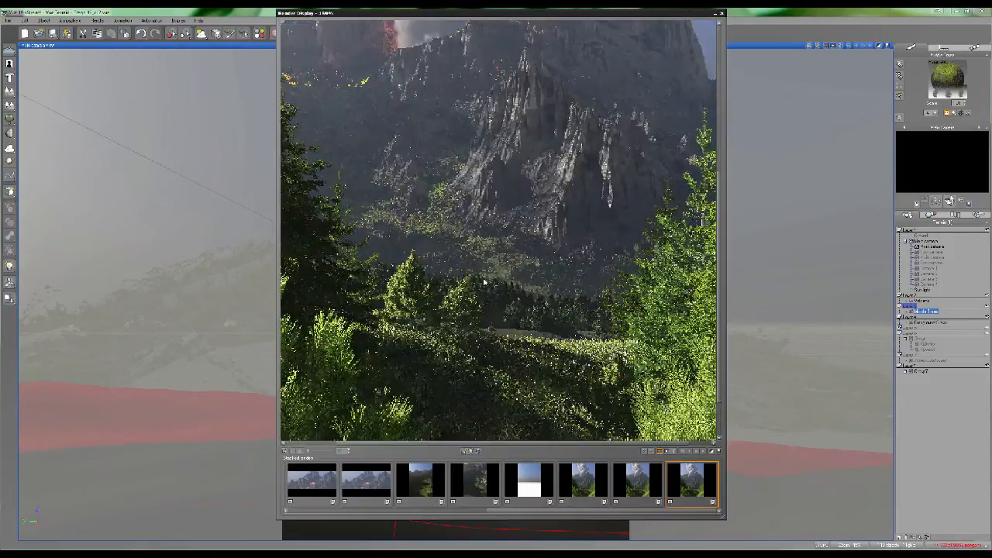
scroll(534, 339, "down", 1)
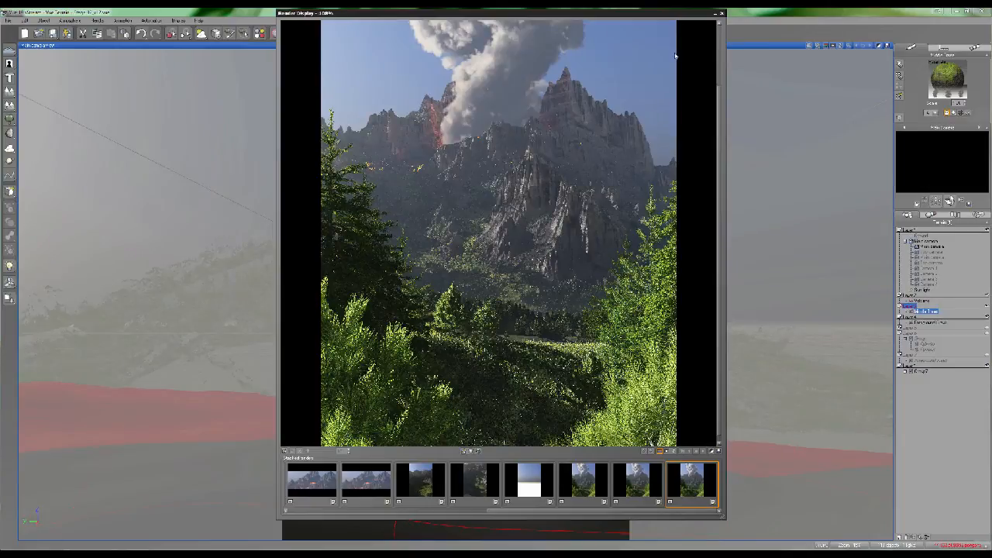
left_click(722, 14)
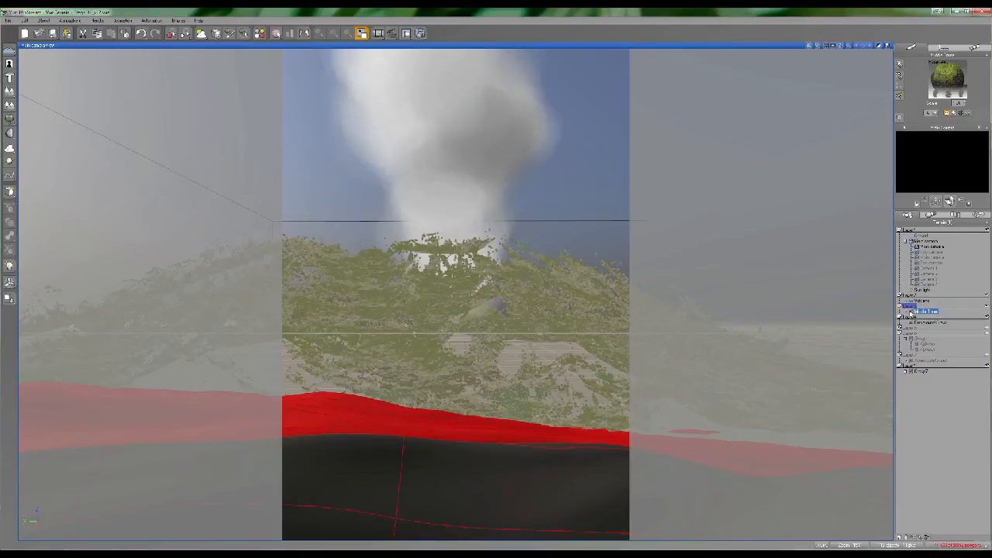
Open the middle terrain's material and populate its pines ecosystem layer
double_click(927, 311)
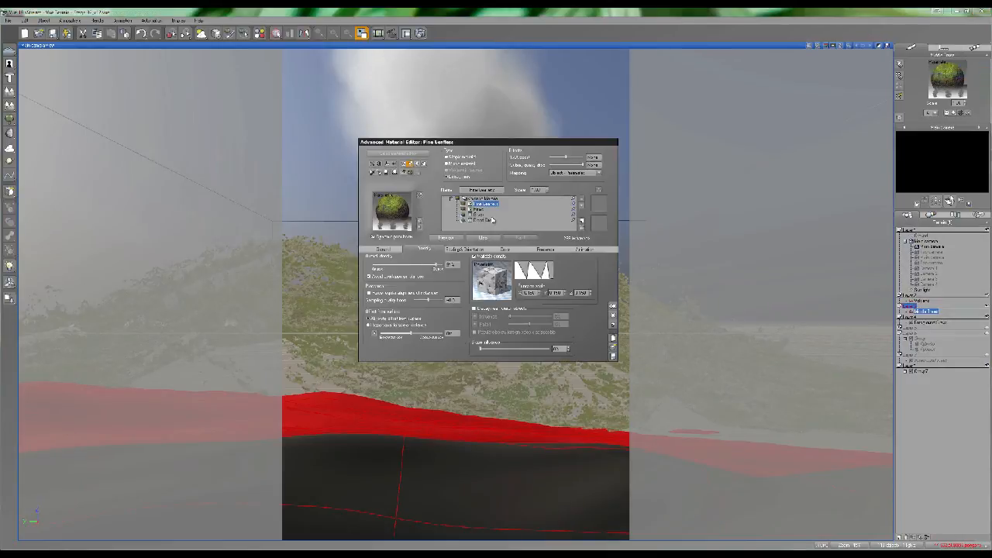
left_click(481, 209)
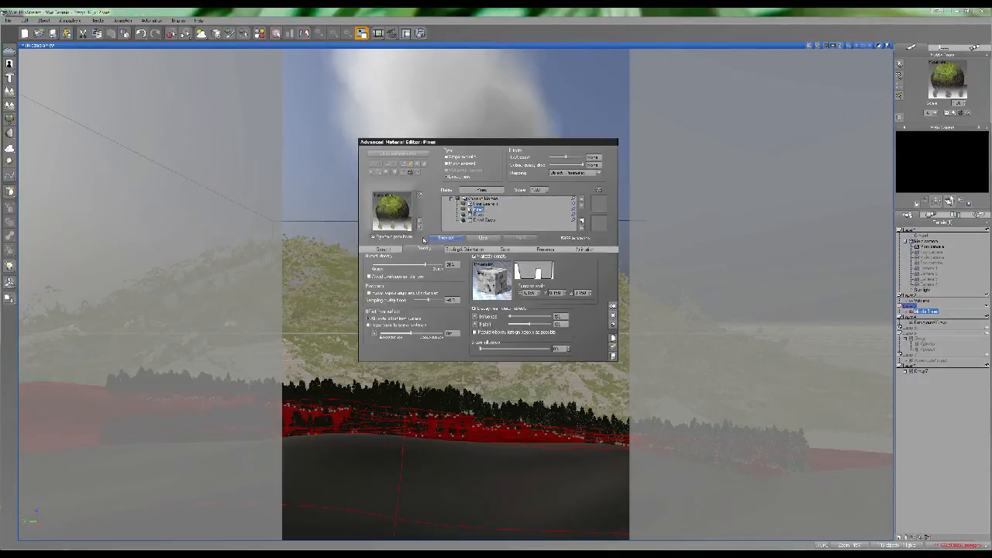
Review the color and alpha settings of the Dead Grass and Grass layers, including the bump settings of Grass
left_click(481, 220)
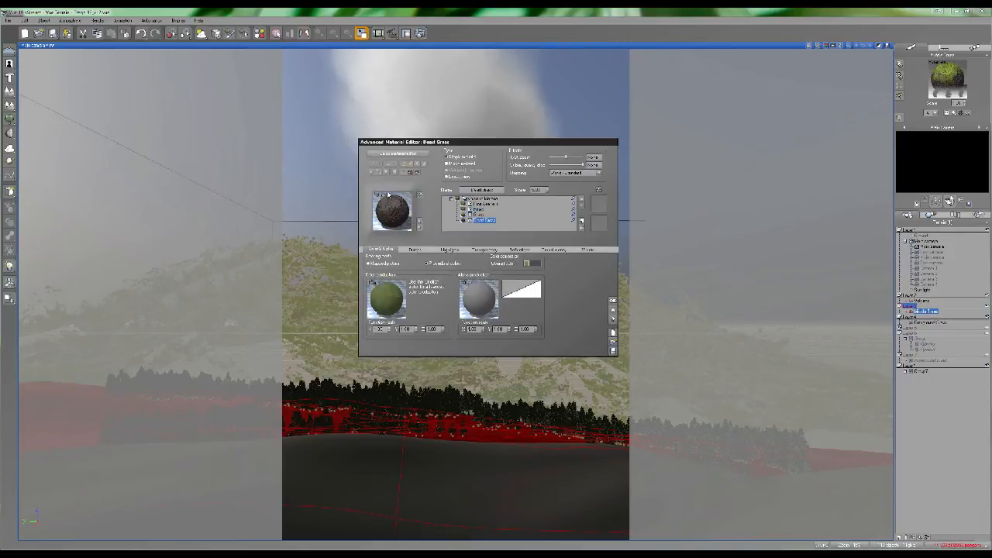
left_click(480, 216)
left_click(481, 221)
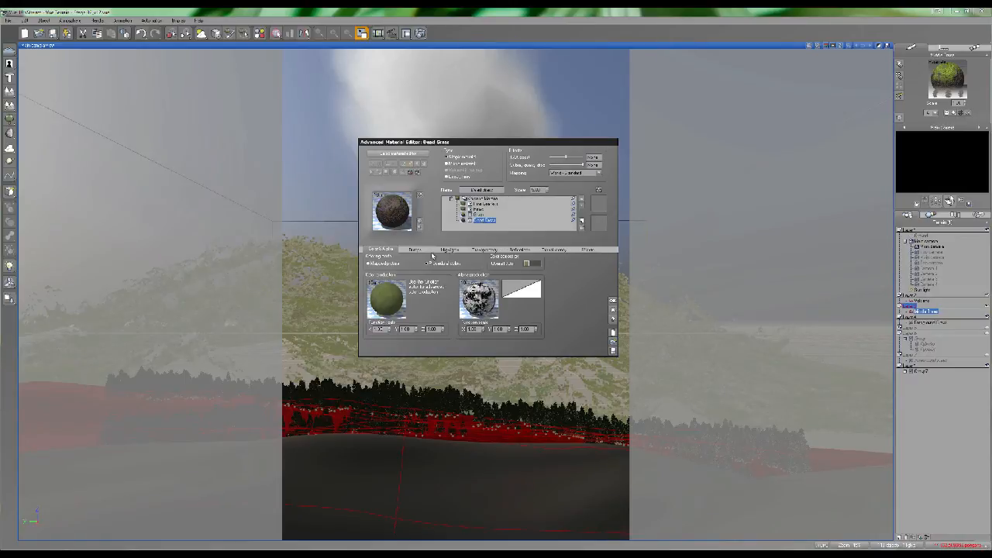
left_click(480, 214)
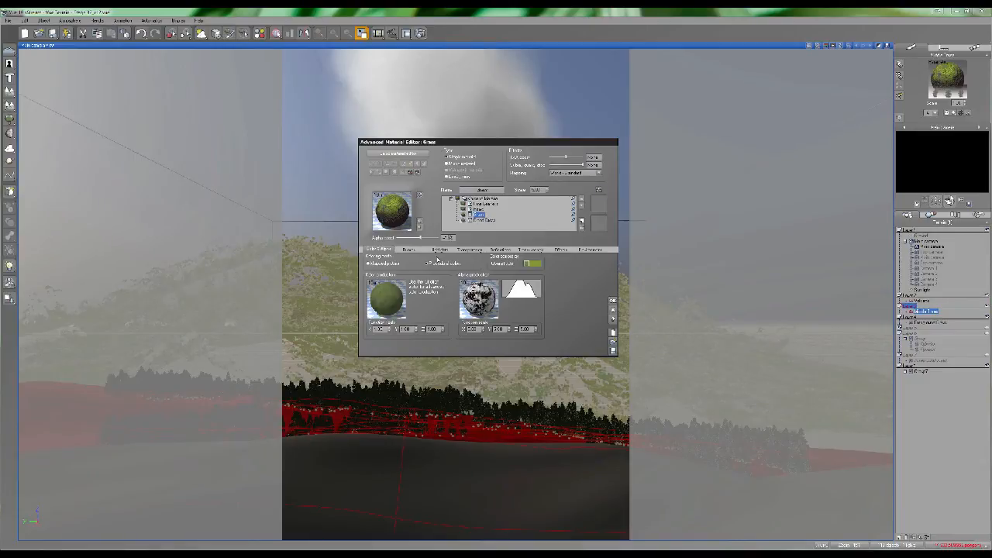
left_click(409, 250)
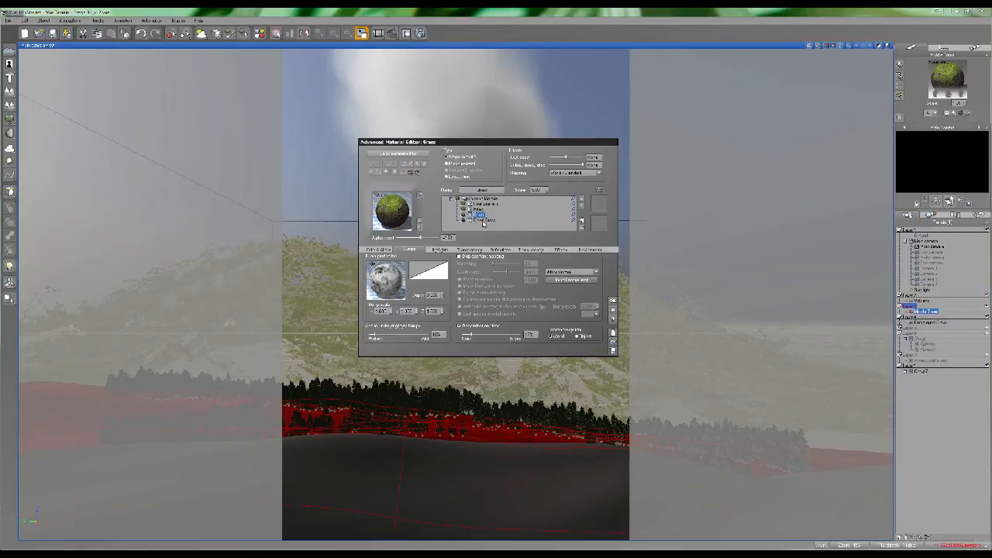
left_click(379, 250)
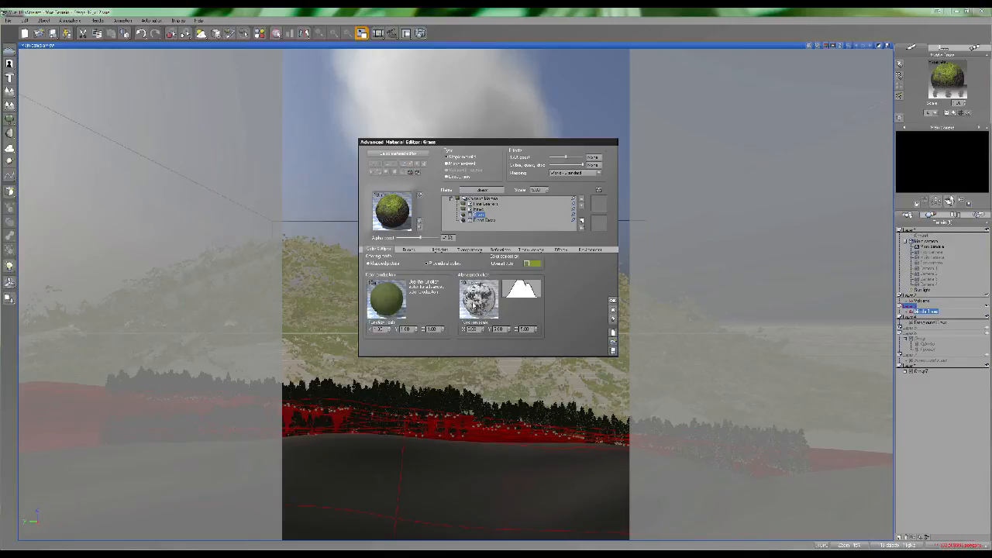
Browse the basic and bump function presets for the Grass layer's alpha production without applying one
right_click(479, 294)
left_click(489, 320)
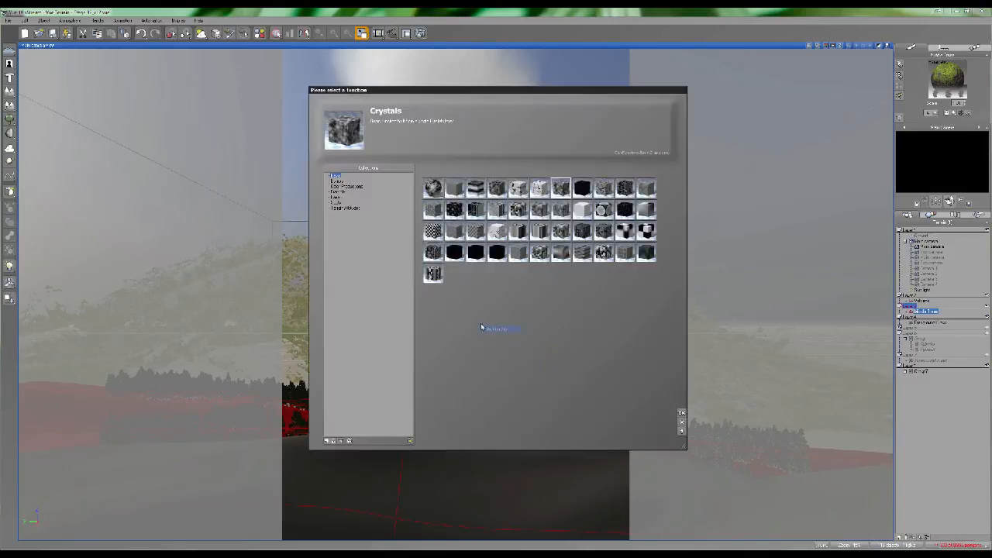
left_click(434, 188)
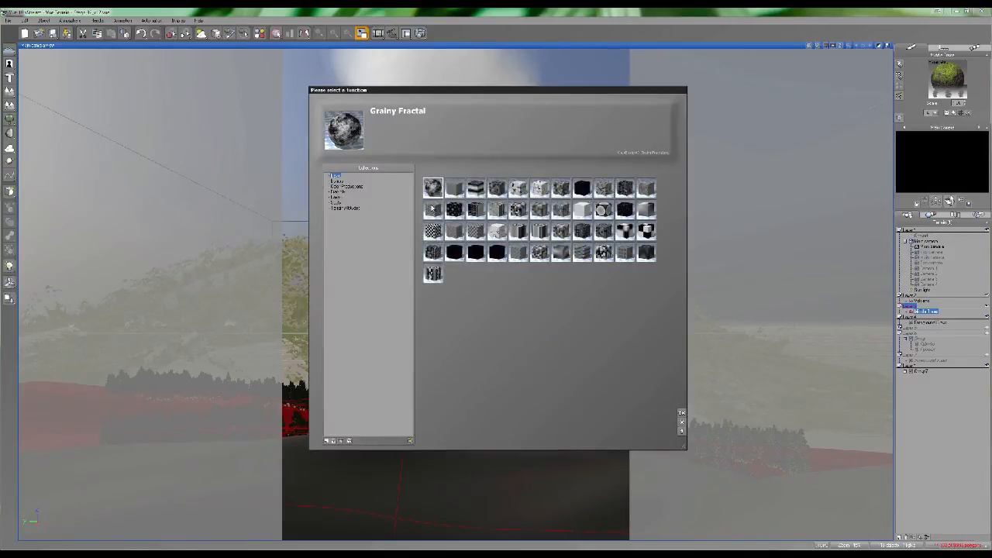
left_click(340, 182)
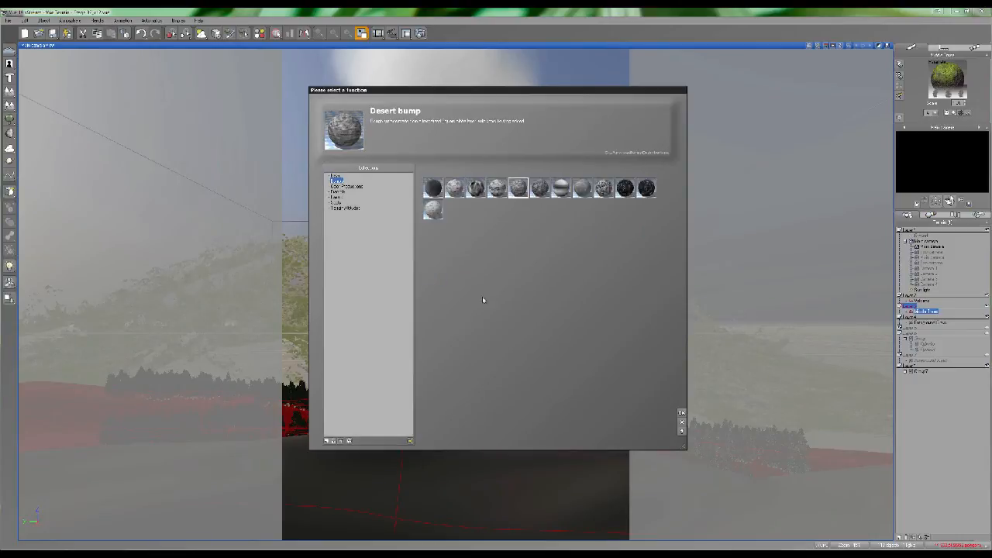
key("Escape")
Inspect the fractal node driving the Grass layer's alpha in the Function Editor, and dismiss the editor without applying changes
right_click(482, 286)
left_click(494, 291)
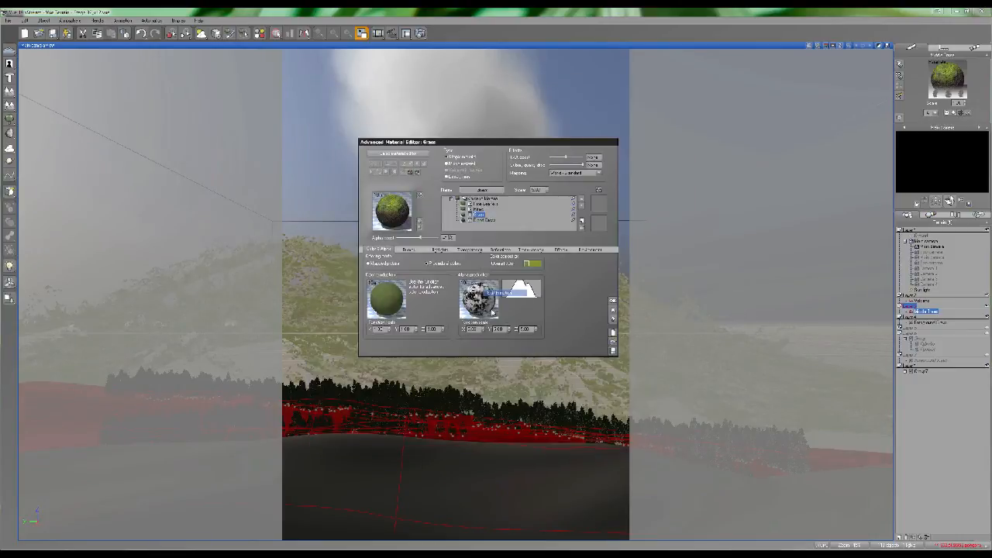
left_click_drag(528, 237, 573, 208)
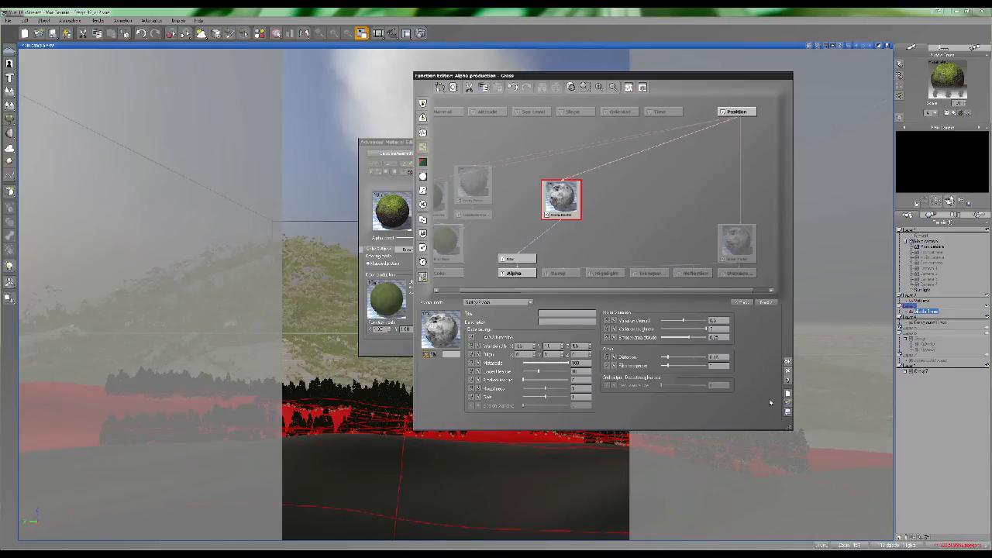
left_click(789, 370)
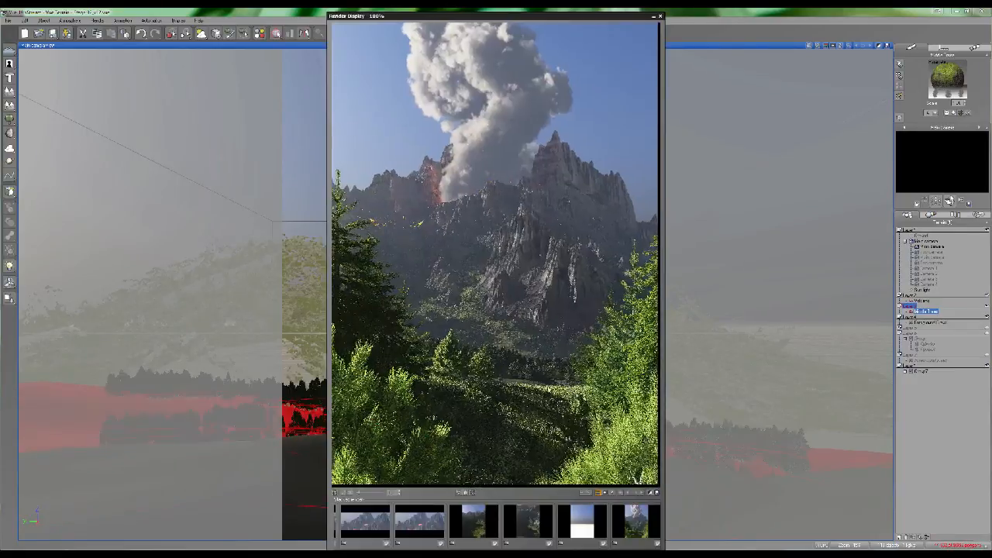
Zoom into the volcano render to examine the pines and grass patches on the middle terrain
scroll(493, 252, "up", 3)
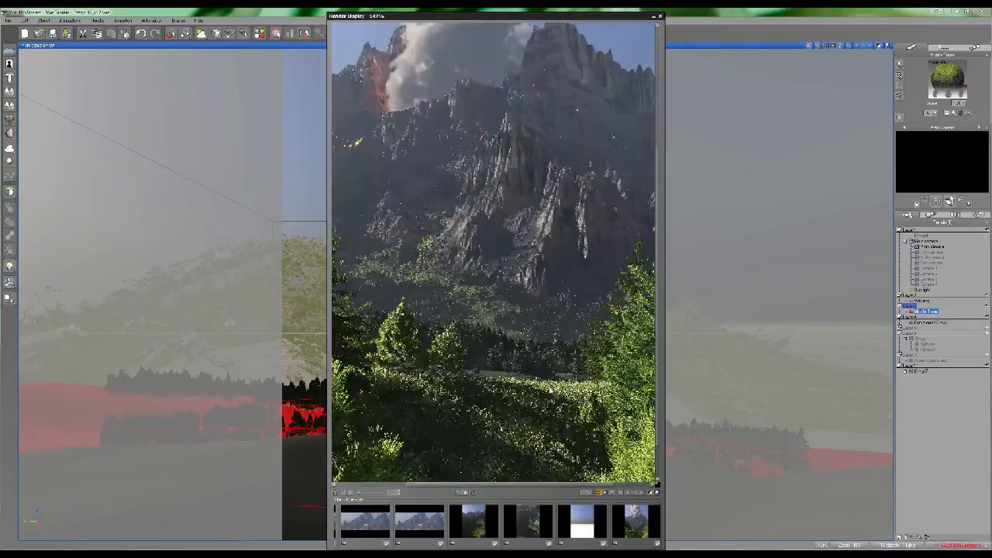
scroll(570, 363, "up", 2)
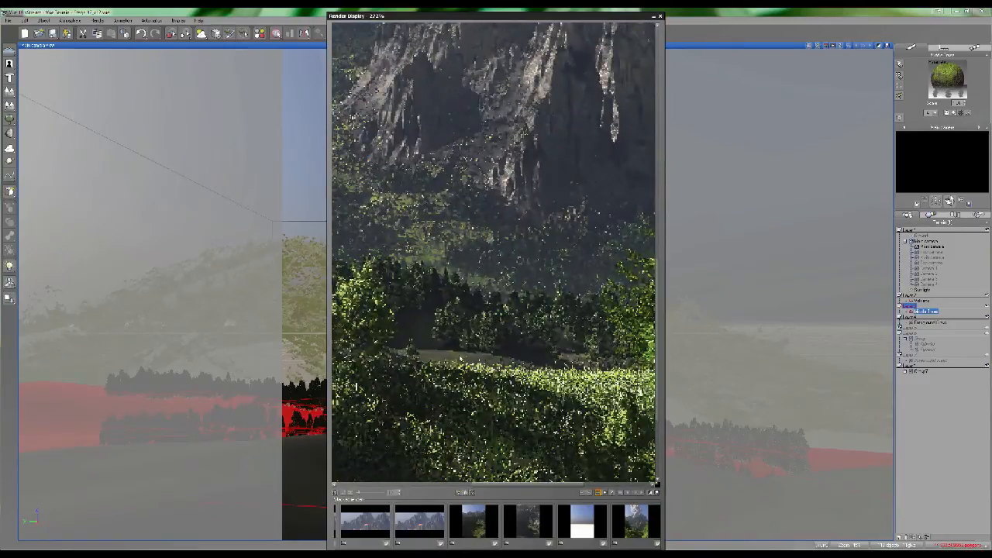
Examine the grass patches and pine edges of the middle terrain close up in the volcano render, and close the render display
scroll(461, 359, "up", 3)
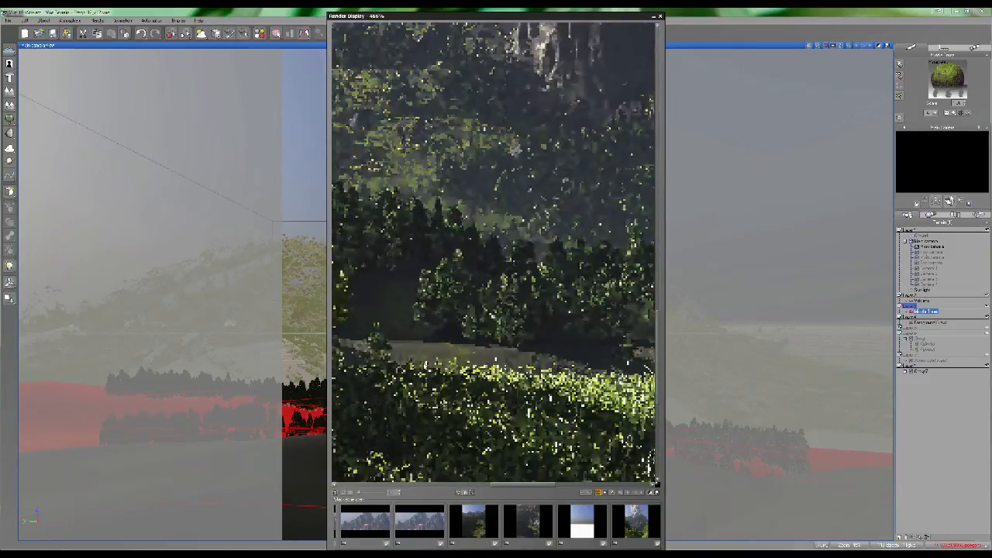
left_click_drag(555, 347, 593, 347)
left_click_drag(453, 304, 532, 378)
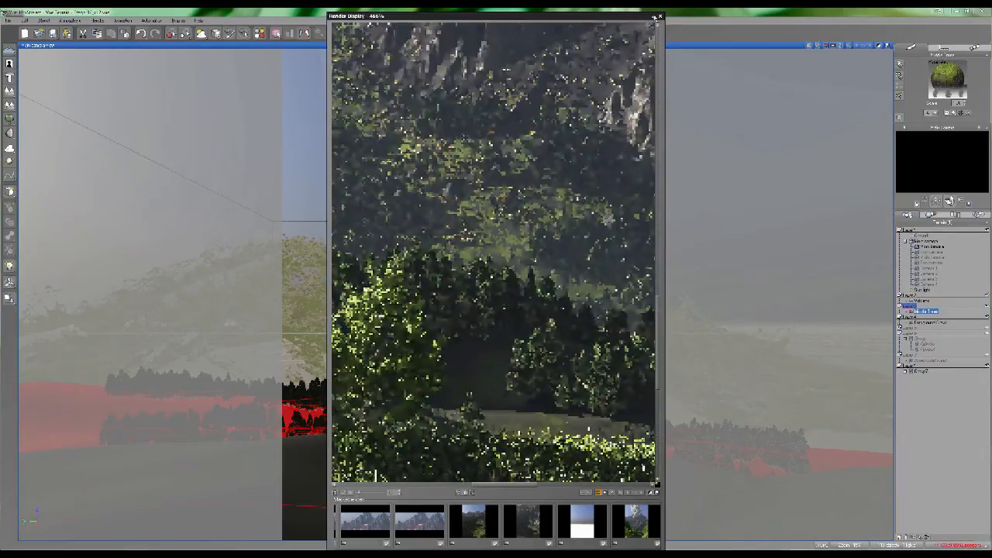
left_click(660, 16)
Review the plant populations of the pine and leafless pine layers, including the leafless layer's density, scaling and orientation, and close the material editor
left_click(478, 214)
left_click(386, 249)
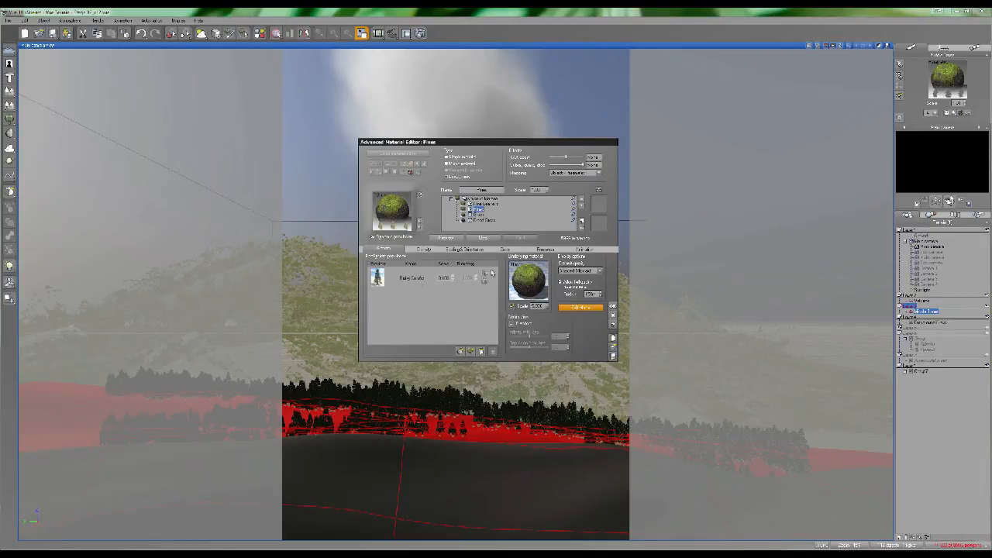
left_click(491, 205)
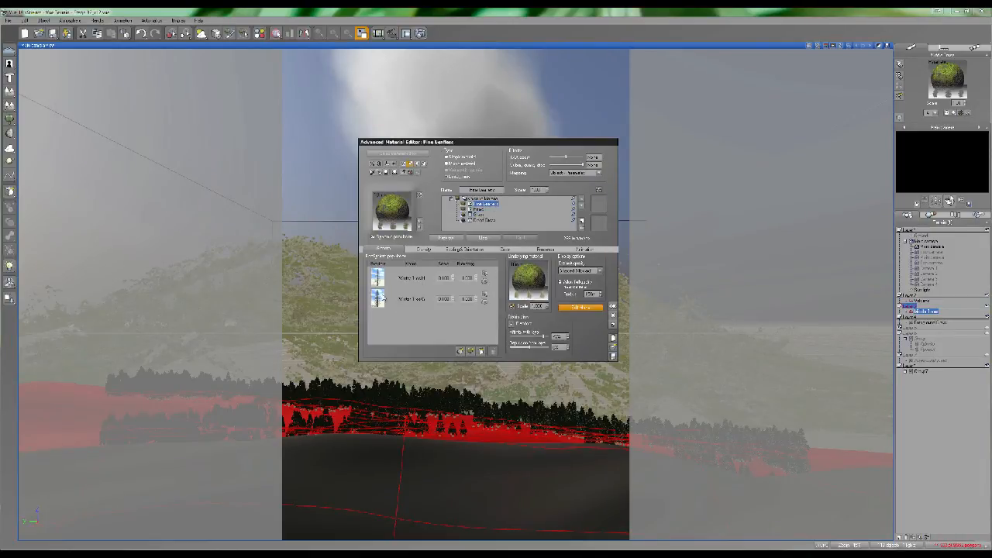
left_click(408, 248)
left_click(463, 249)
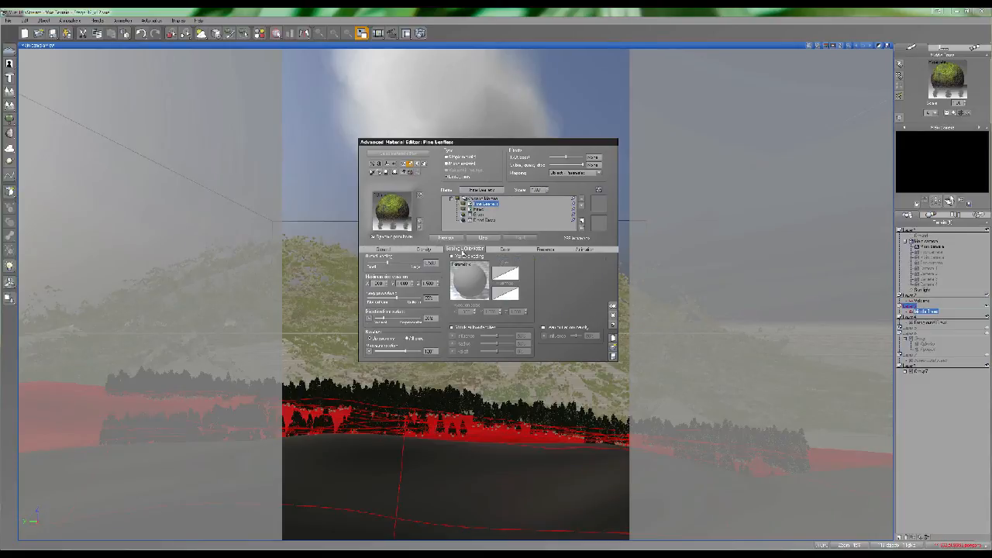
left_click(612, 309)
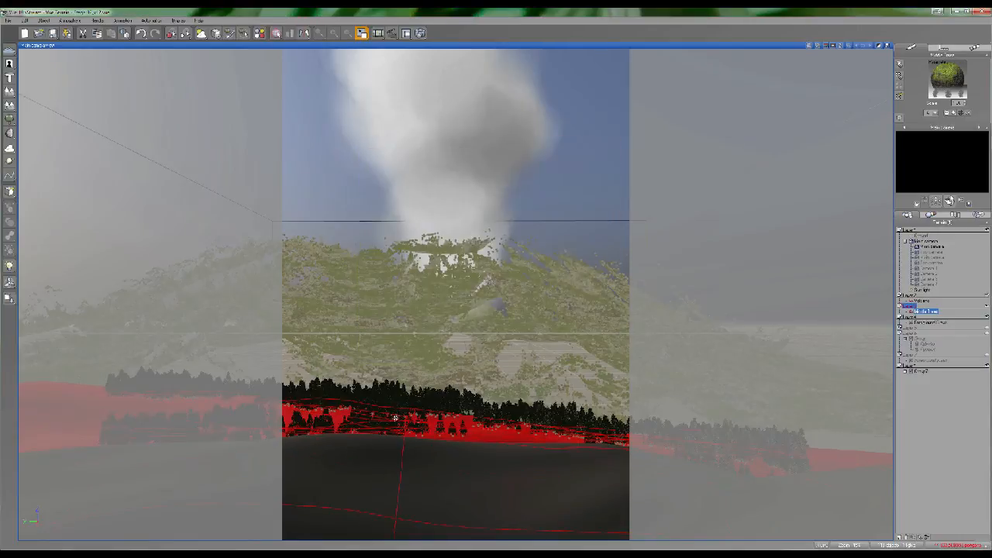
Show all four views and examine from above how the pines are distributed across the middle terrain
double_click(440, 45)
right_click_drag(359, 182, 333, 157)
scroll(344, 149, "down", 3)
right_click_drag(336, 238, 341, 152)
scroll(278, 144, "up", 4)
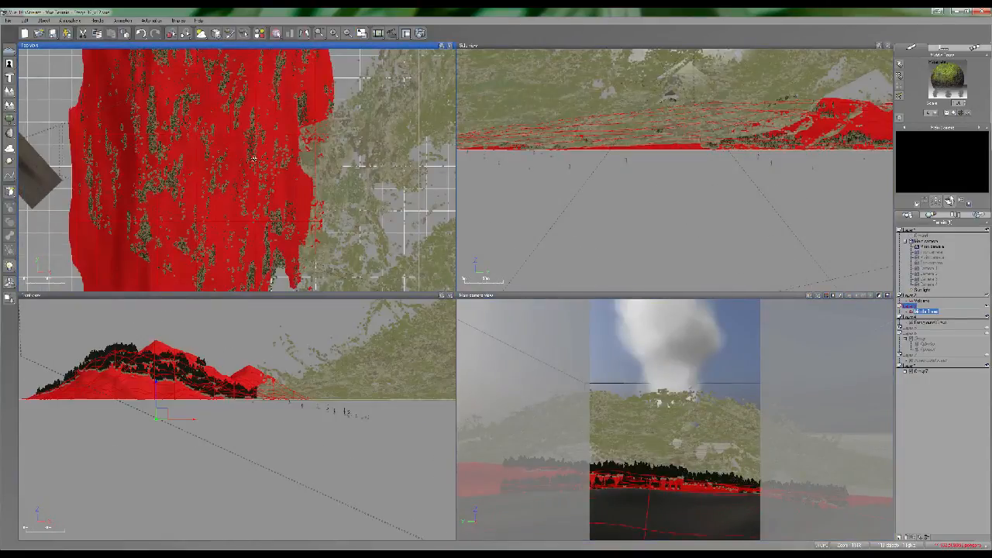
scroll(273, 144, "up", 4)
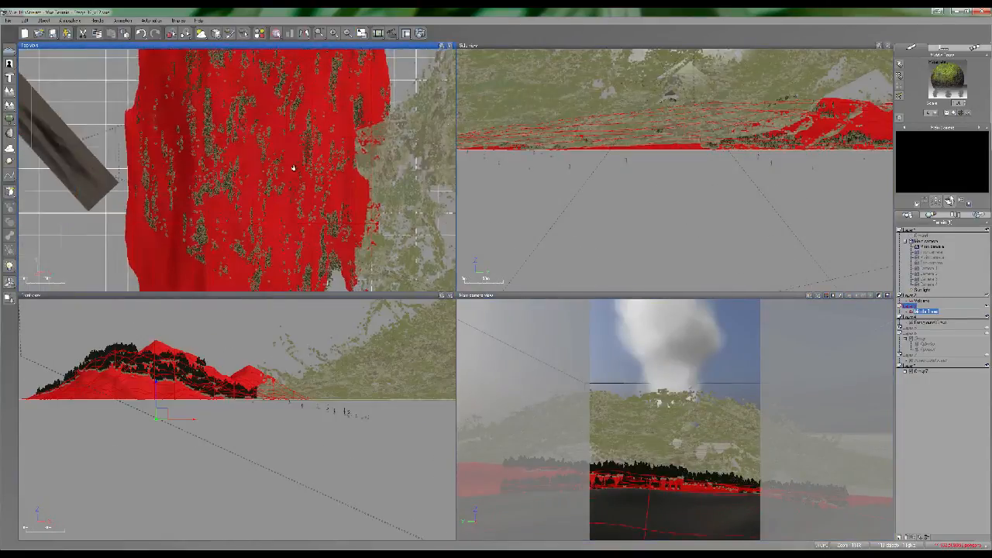
right_click_drag(290, 150, 115, 160)
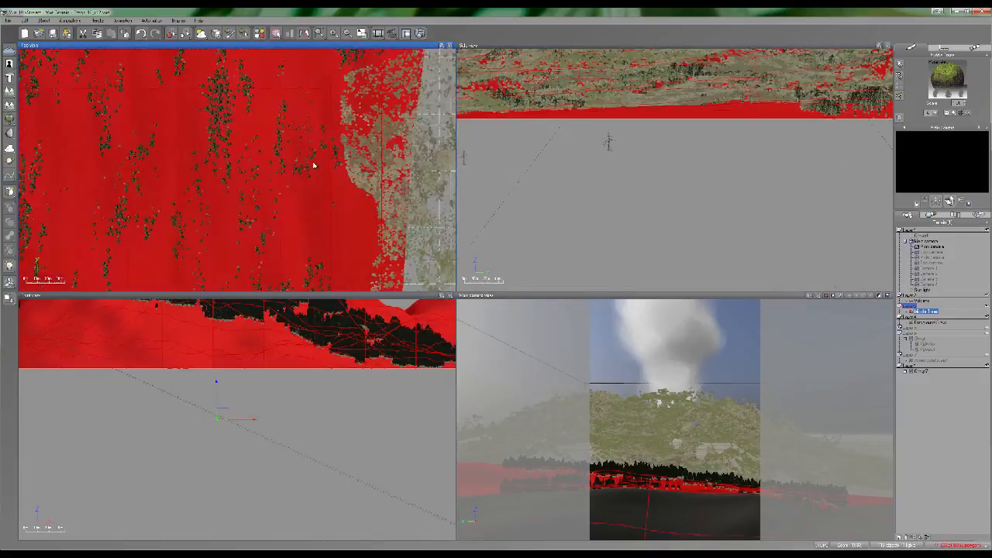
scroll(313, 164, "down", 2)
scroll(304, 219, "down", 3)
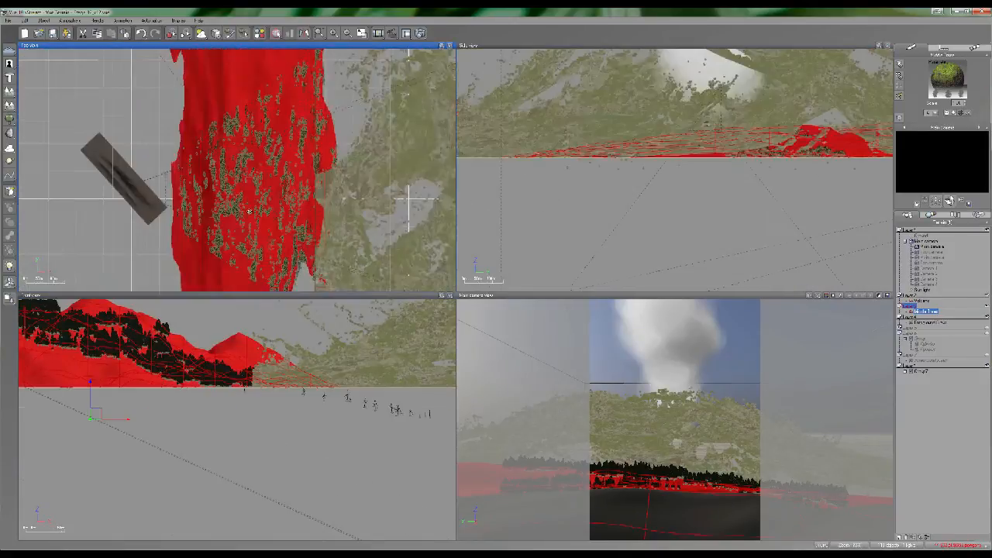
right_click_drag(131, 207, 247, 211)
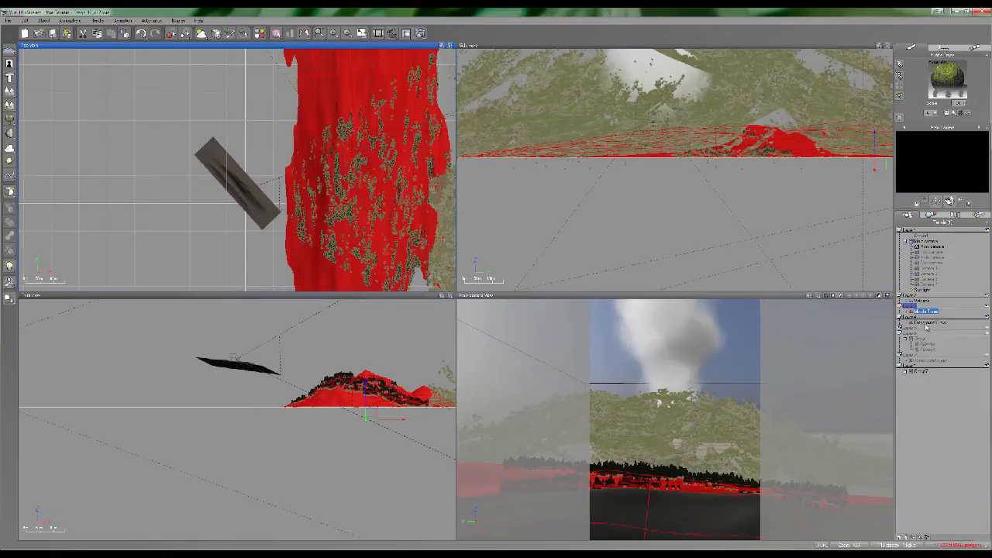
Select the foreground grass terrain and the foreground tree terrain in turn, and inspect the tree placement from above
left_click(929, 322)
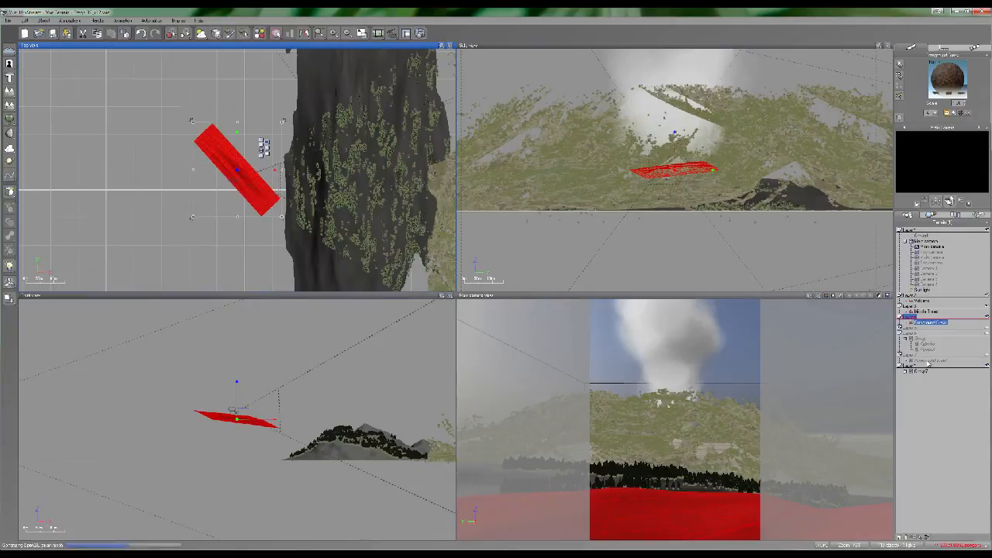
left_click(928, 362)
right_click_drag(271, 250, 378, 251)
scroll(329, 187, "up", 4)
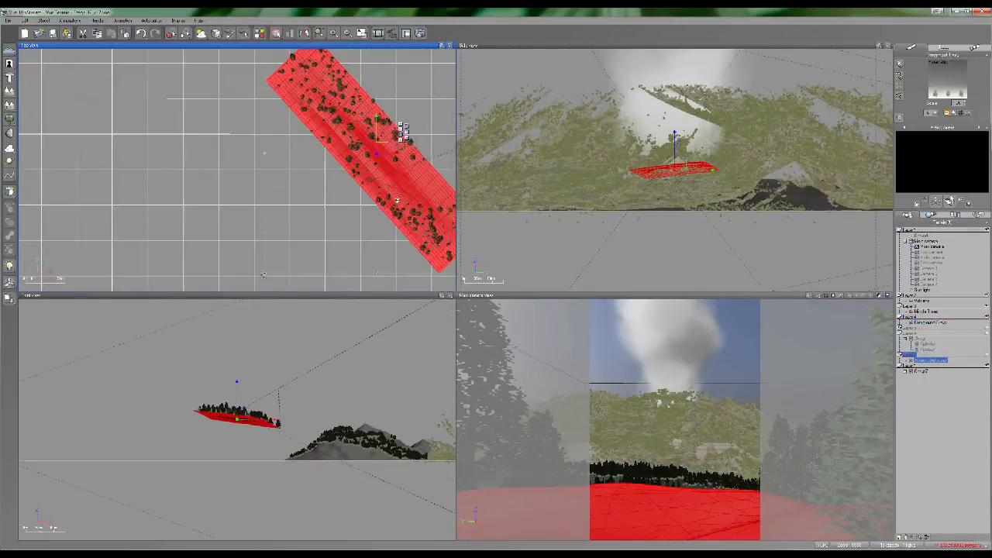
right_click_drag(403, 190, 356, 204)
scroll(359, 201, "up", 2)
right_click_drag(302, 104, 276, 88)
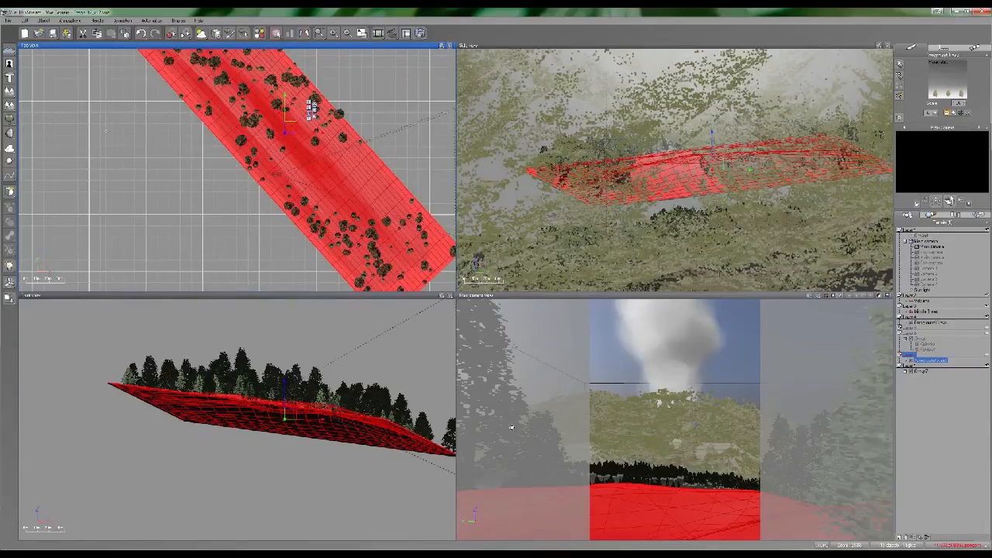
View the foreground trees in the maximized main camera view, and return to the four-view layout to see the terrain from above
double_click(582, 296)
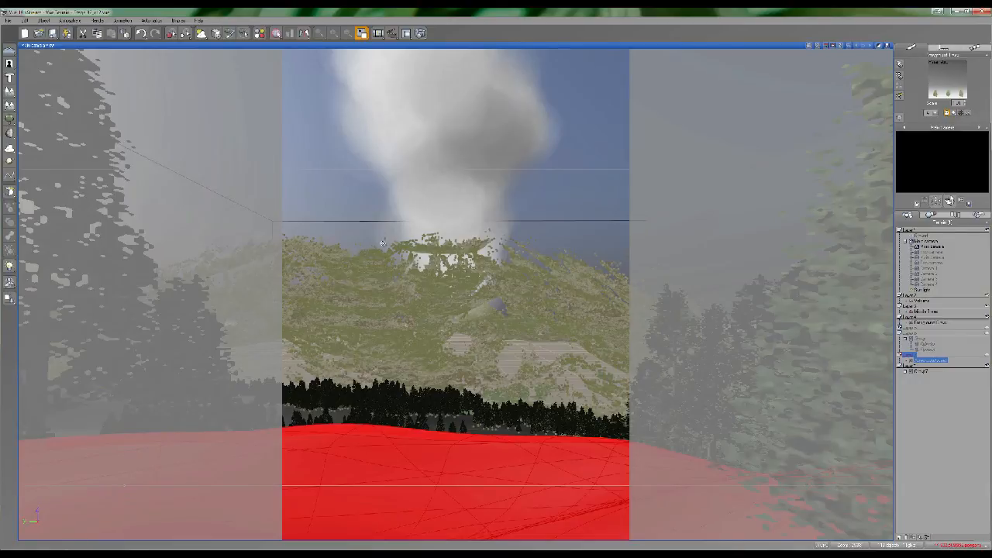
left_click(362, 34)
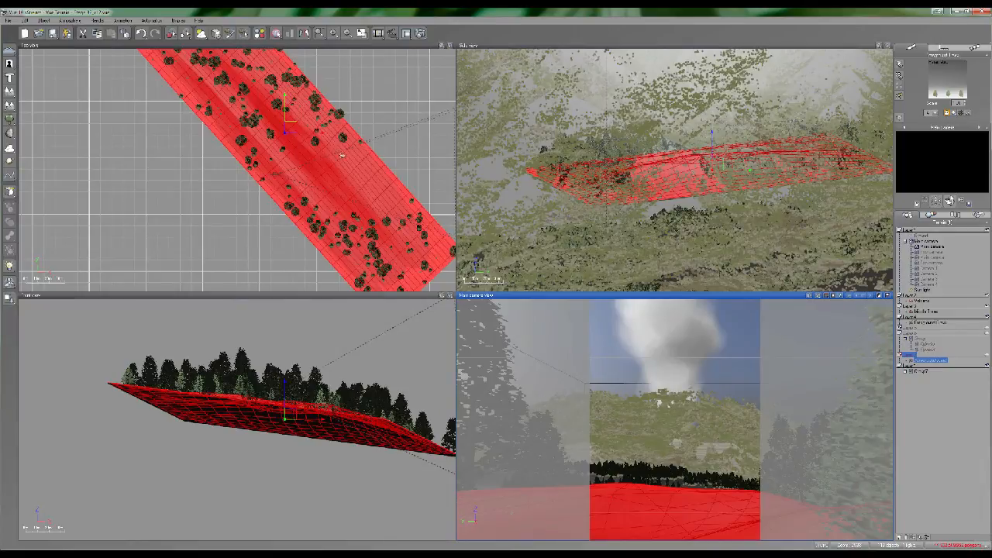
scroll(294, 203, "down", 5)
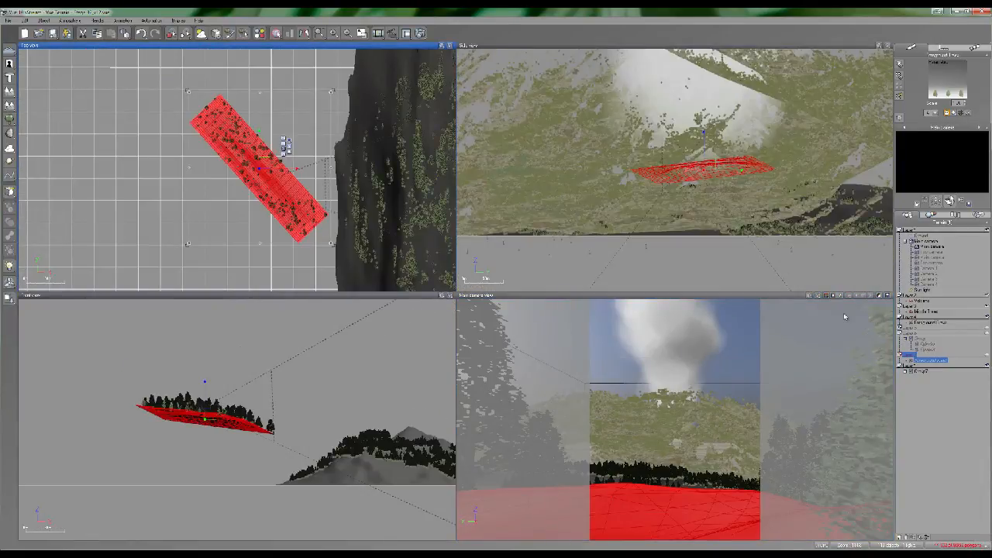
Compare the foreground grass terrain, the smoke cloud group and the foreground tree terrain by selecting each in turn
left_click(900, 328)
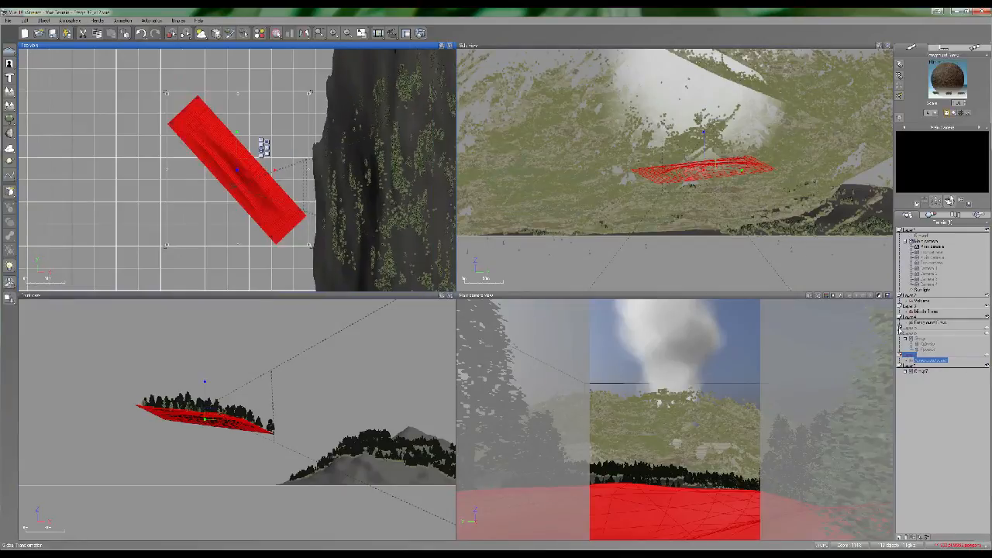
left_click(900, 328)
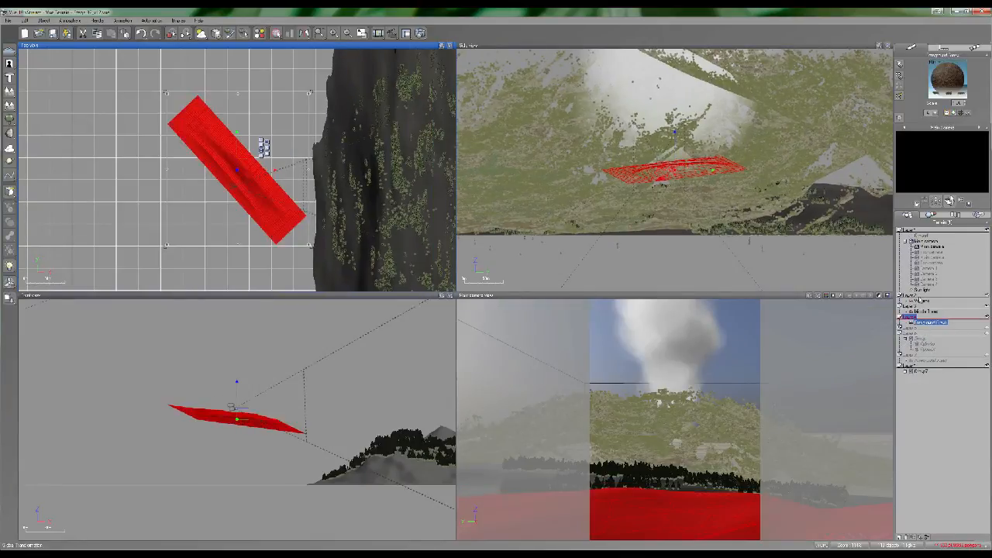
left_click(916, 368)
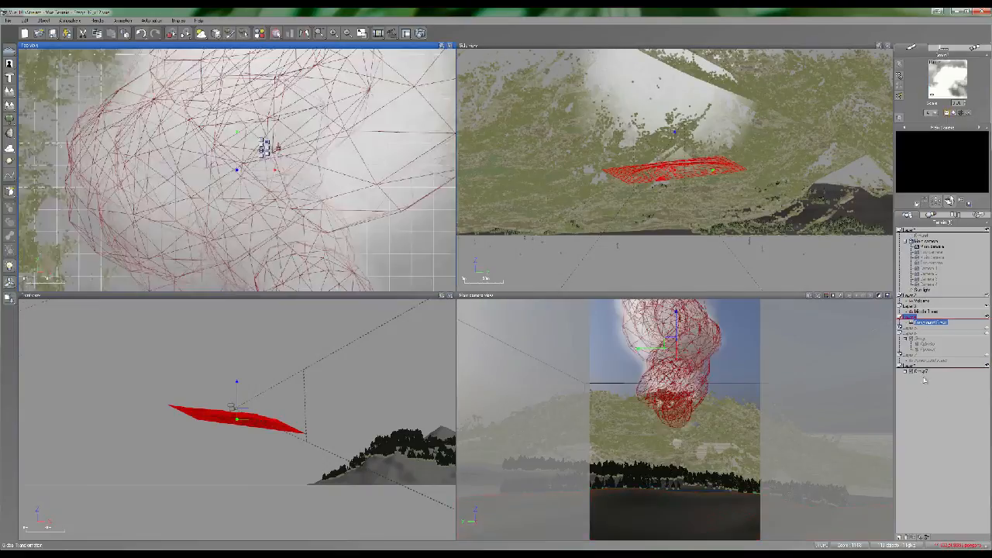
left_click(920, 362)
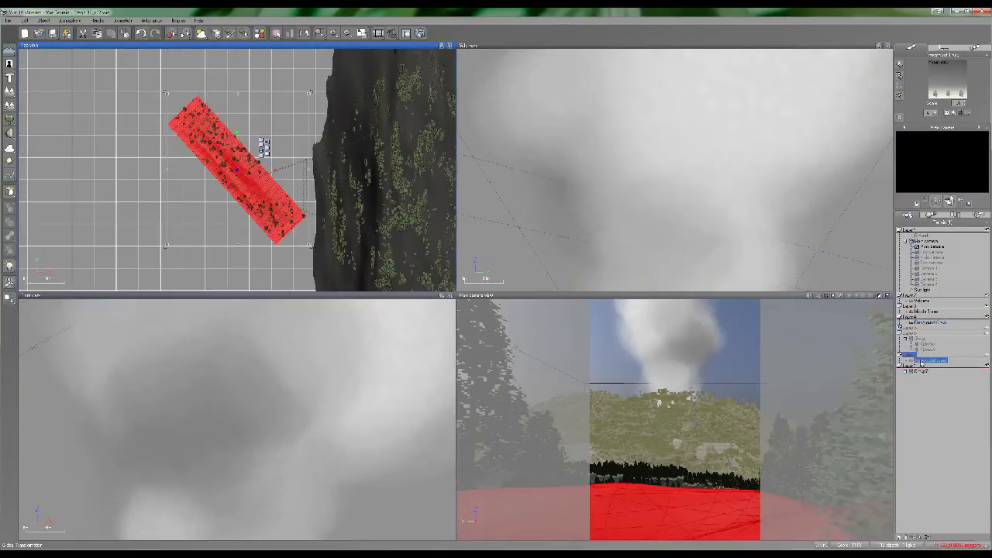
Turn on the render area, extend it down to the lower edge of the main camera frame, and render that area
left_click(406, 33)
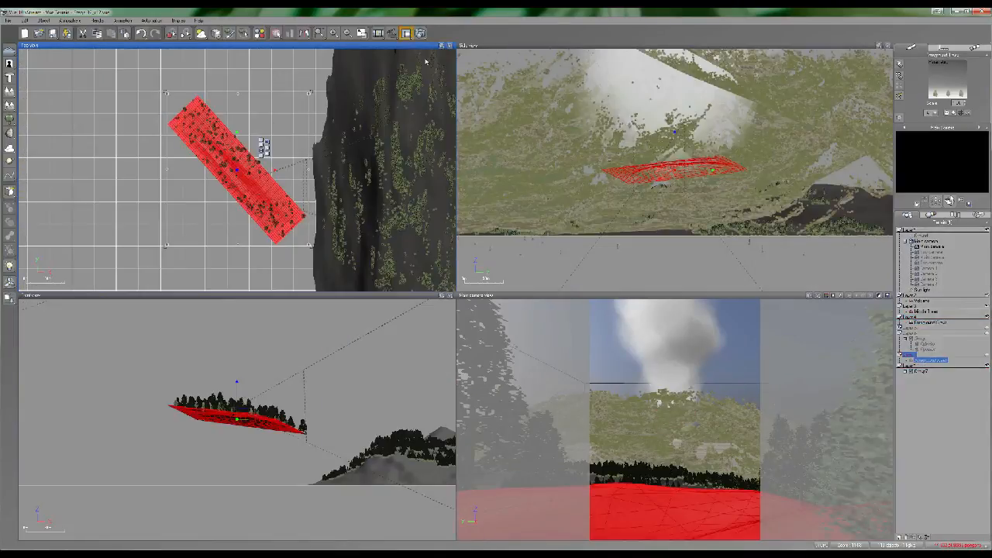
left_click(660, 16)
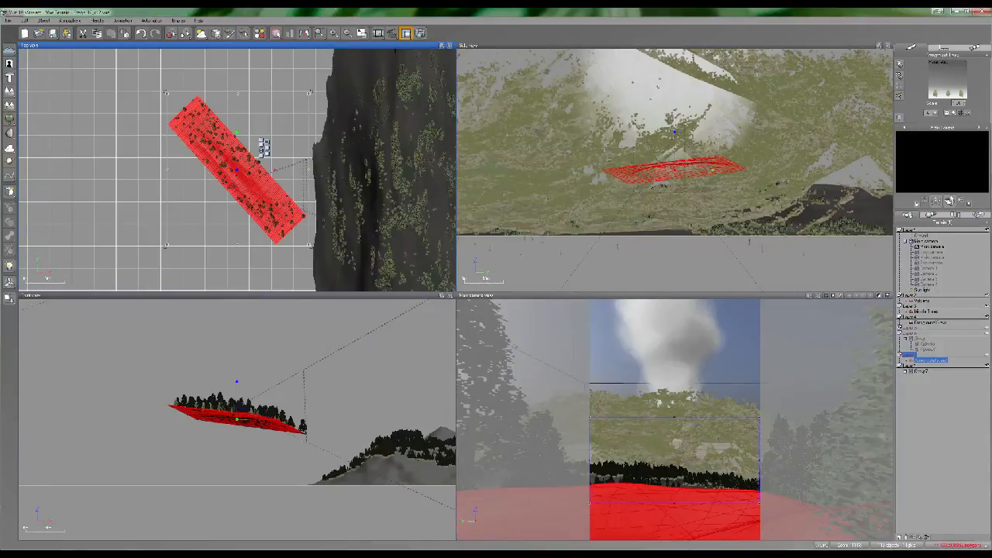
left_click(675, 504)
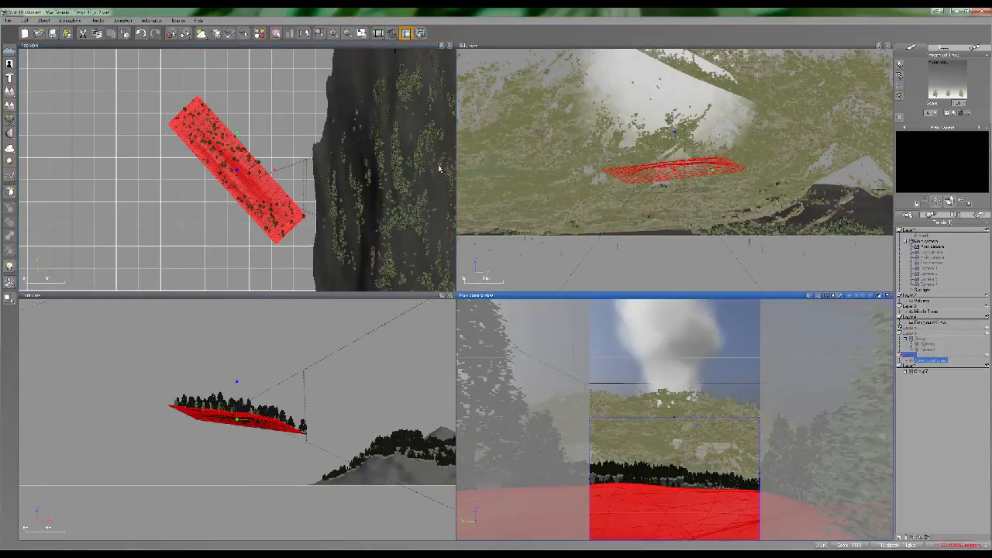
left_click(421, 33)
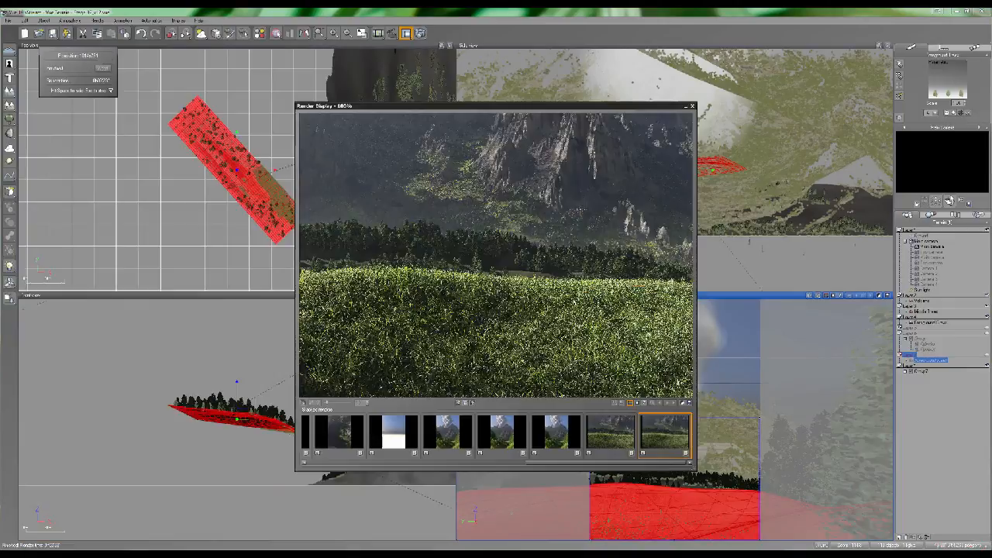
Look over the whole area render of the foreground grass without trees, and close the render display
scroll(454, 287, "down", 3)
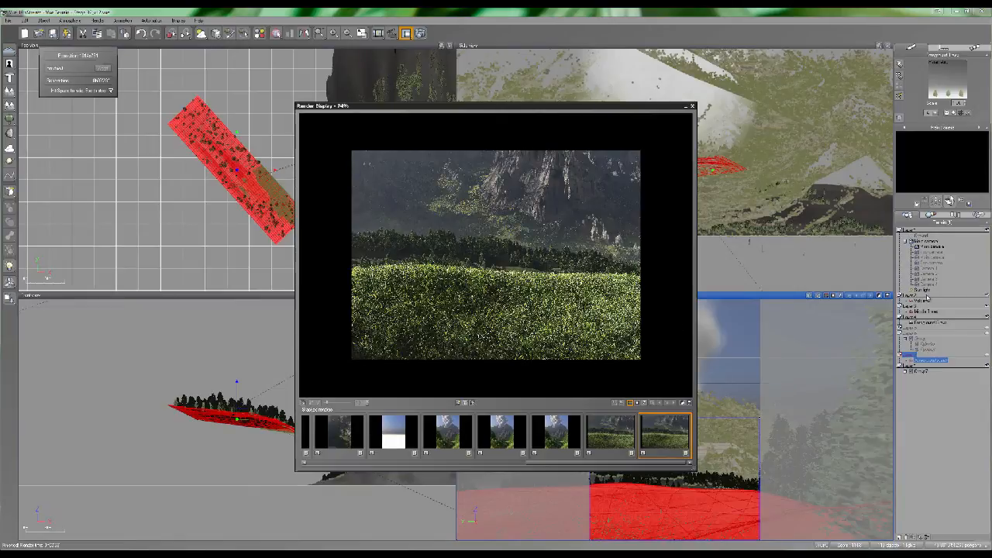
left_click(927, 291)
left_click(692, 106)
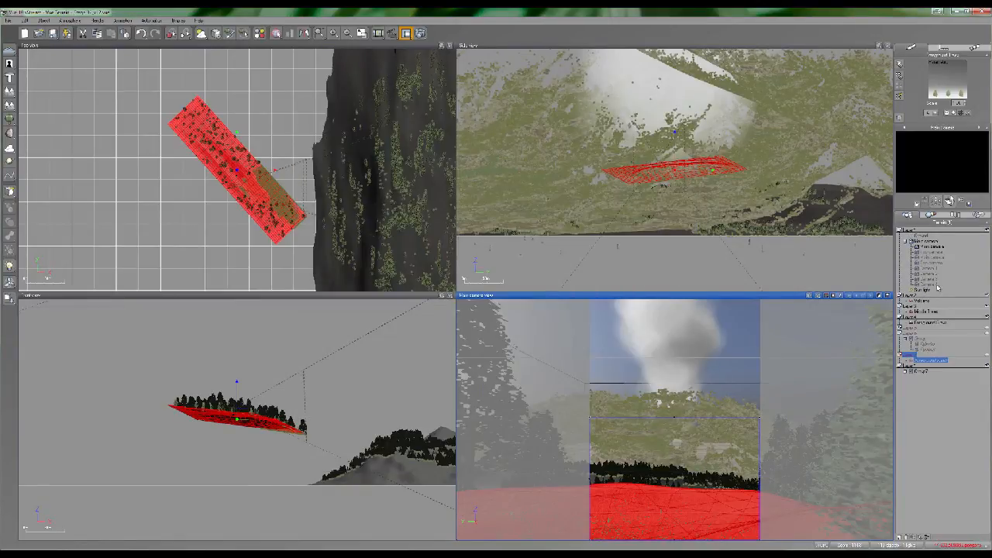
Check the sunlight's settings, and reopen the last area render to examine the light on the foreground grass
left_click(926, 291)
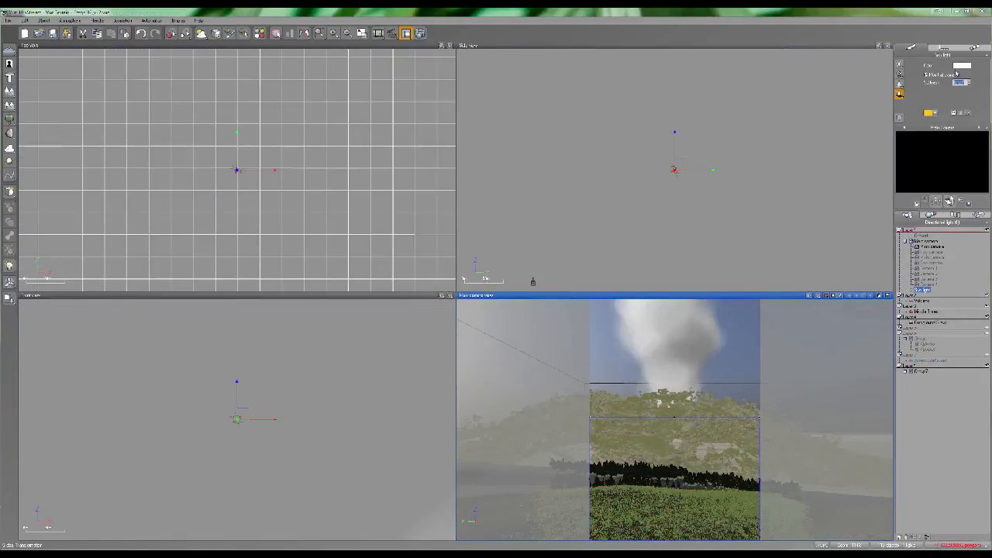
left_click(946, 399)
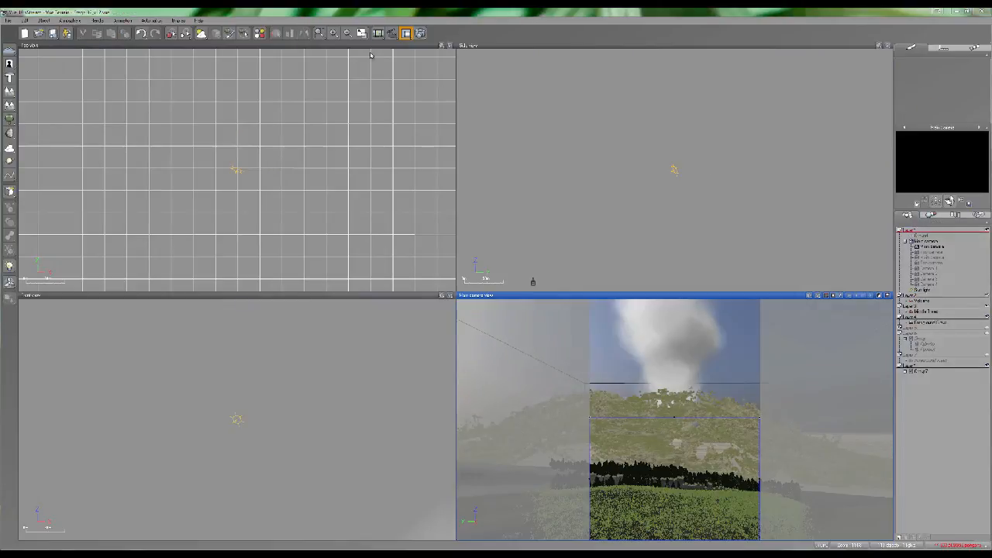
left_click(378, 34)
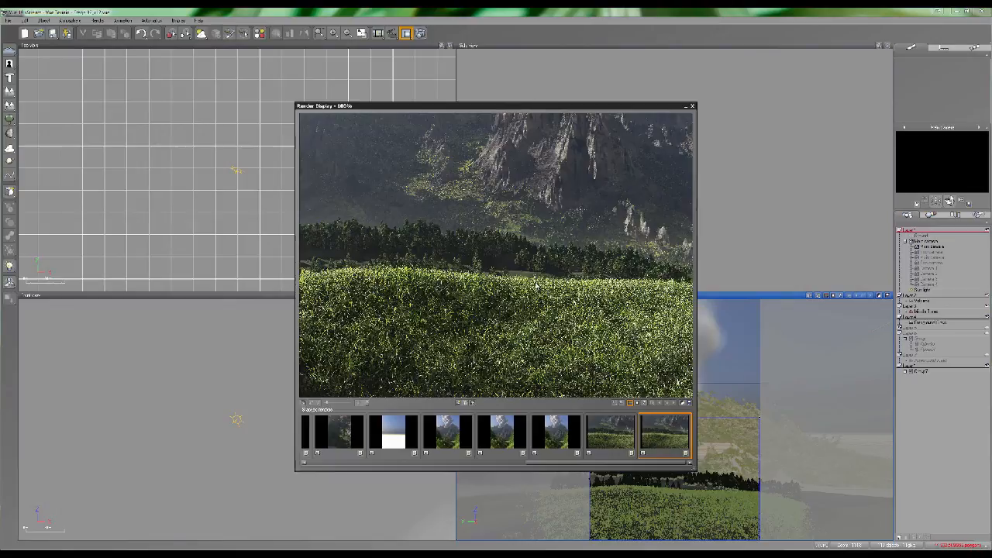
scroll(546, 302, "down", 1)
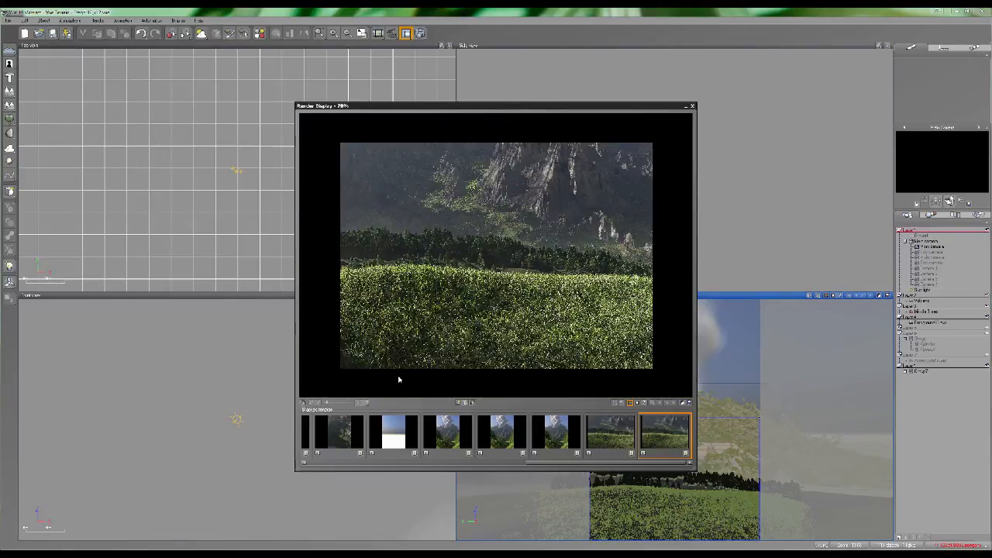
scroll(399, 379, "up", 2)
scroll(406, 370, "down", 1)
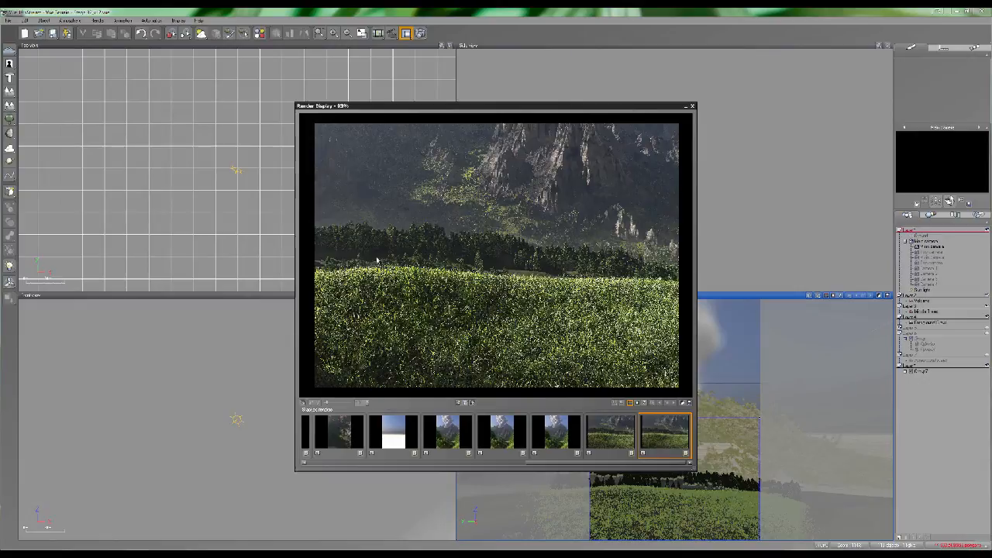
left_click(693, 107)
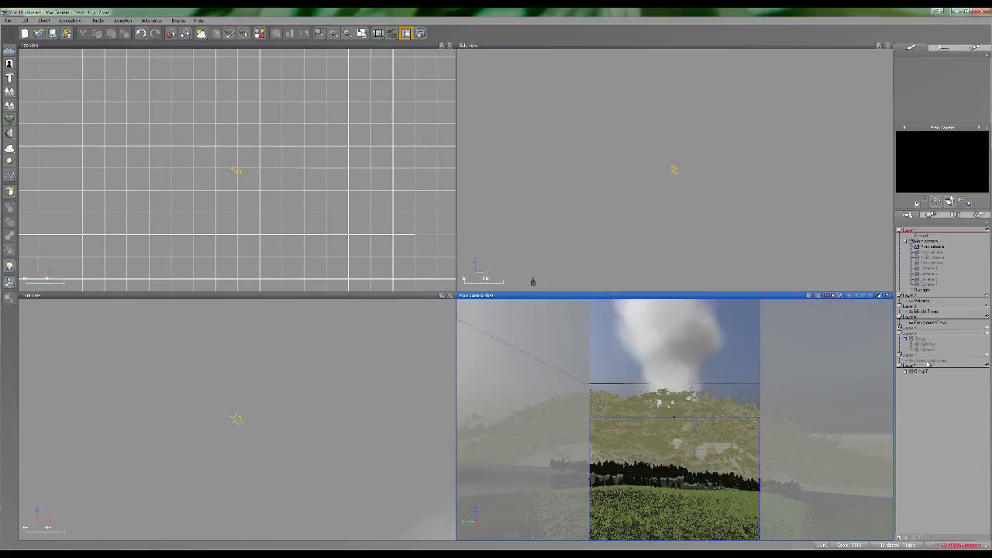
Select the foreground tree terrain and examine close up from above how its trees surround the grass area
left_click(928, 361)
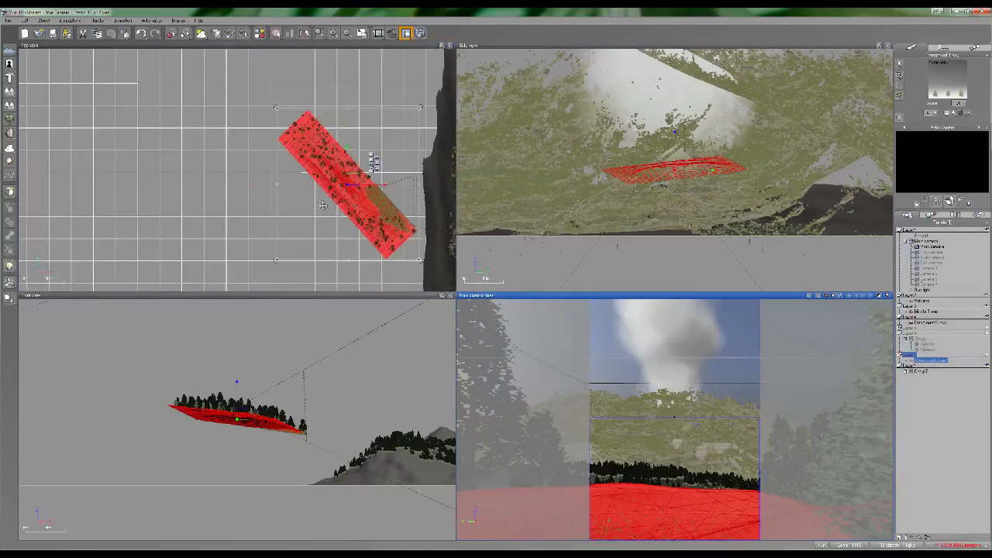
scroll(322, 202, "up", 3)
right_click_drag(353, 192, 238, 143)
scroll(151, 99, "up", 5)
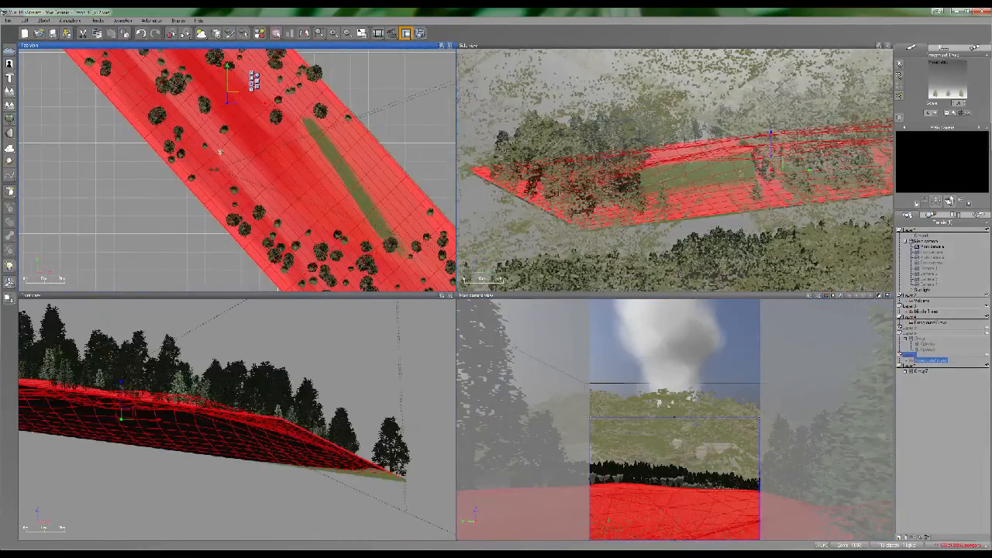
Check the transparency settings of the Snow layer in the foreground tree terrain's material, and close the material editor
right_click(945, 75)
left_click(950, 80)
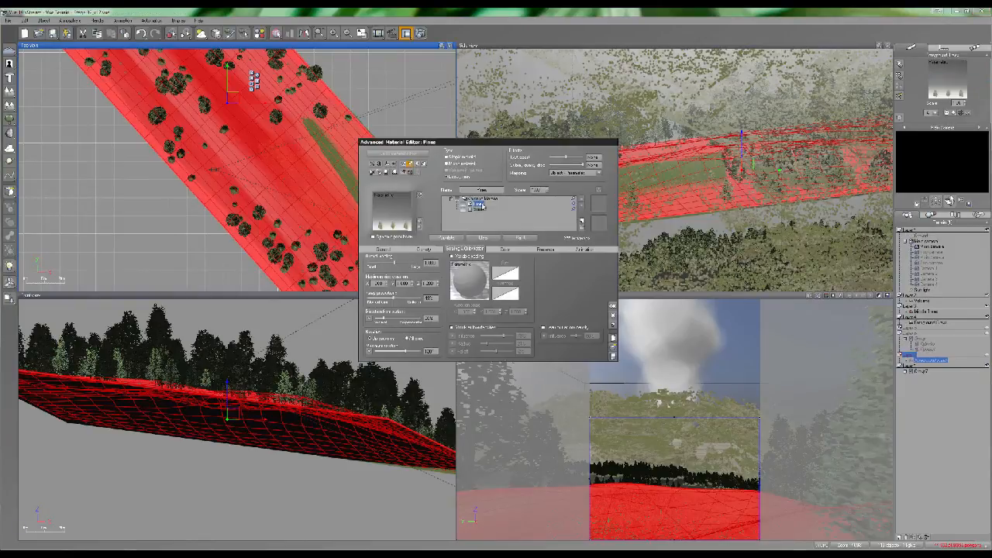
left_click(478, 210)
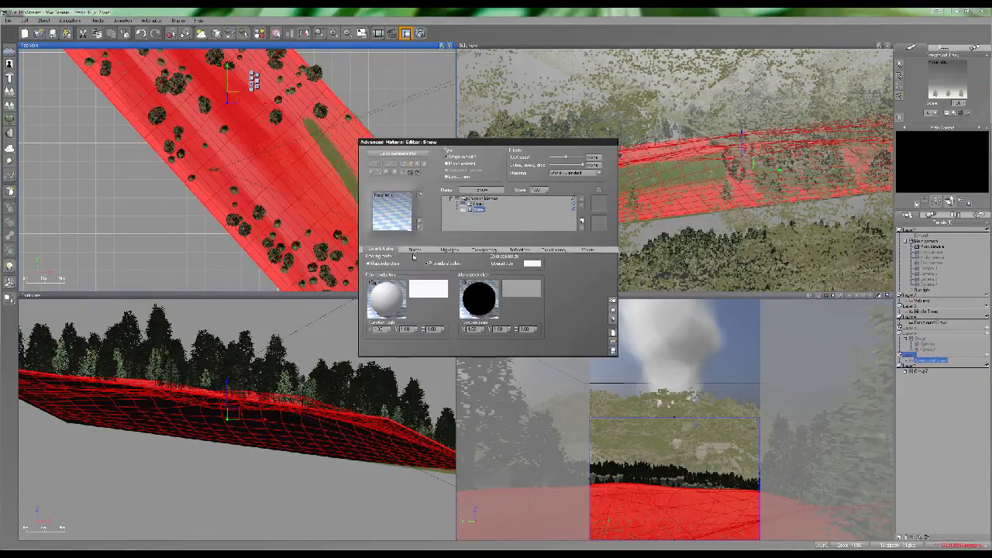
left_click(483, 249)
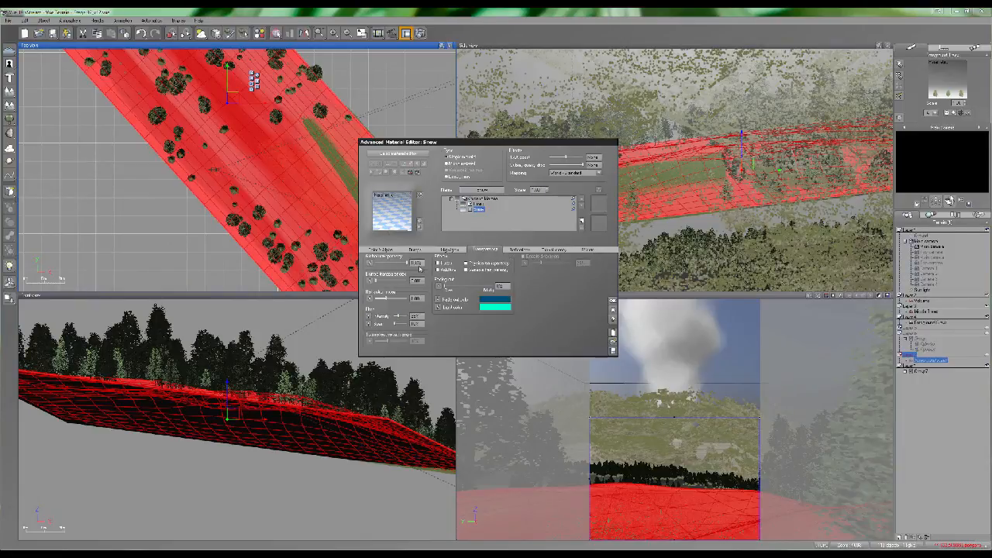
left_click(613, 310)
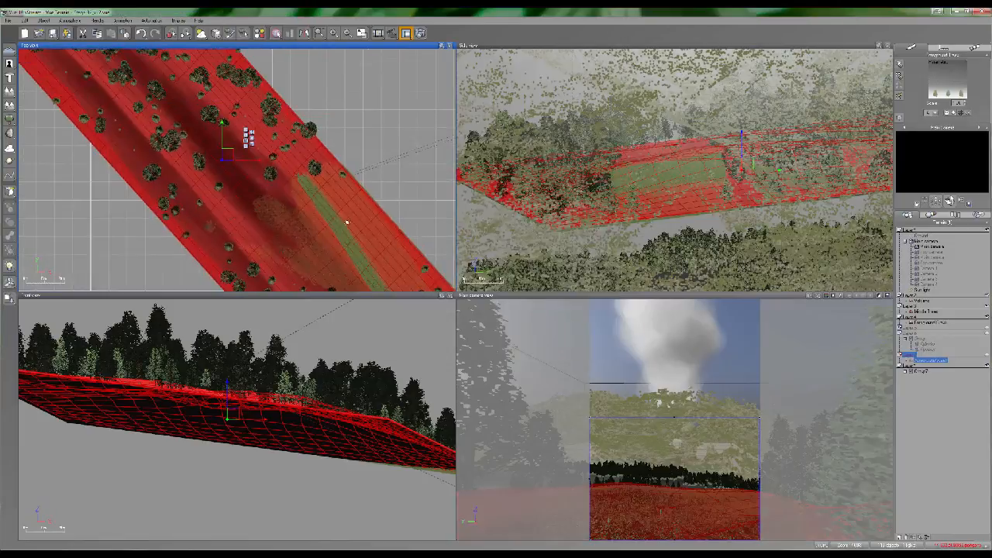
Switch to another camera, select the foreground grass terrain, and examine its grass patch from several angles
left_click(932, 257)
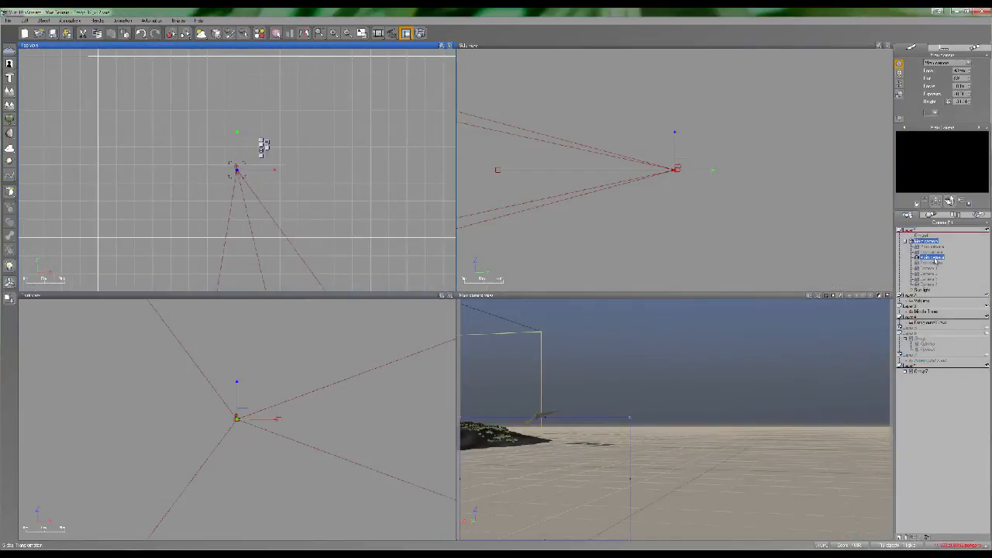
right_click_drag(659, 427, 719, 455)
left_click(647, 415)
left_click(637, 413)
right_click_drag(707, 417, 725, 548)
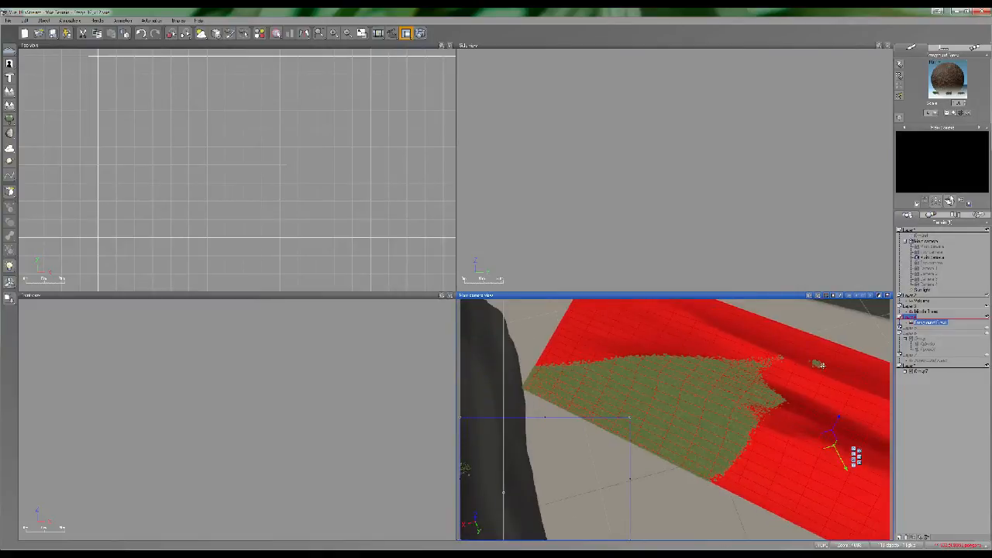
right_click_drag(758, 399, 780, 402)
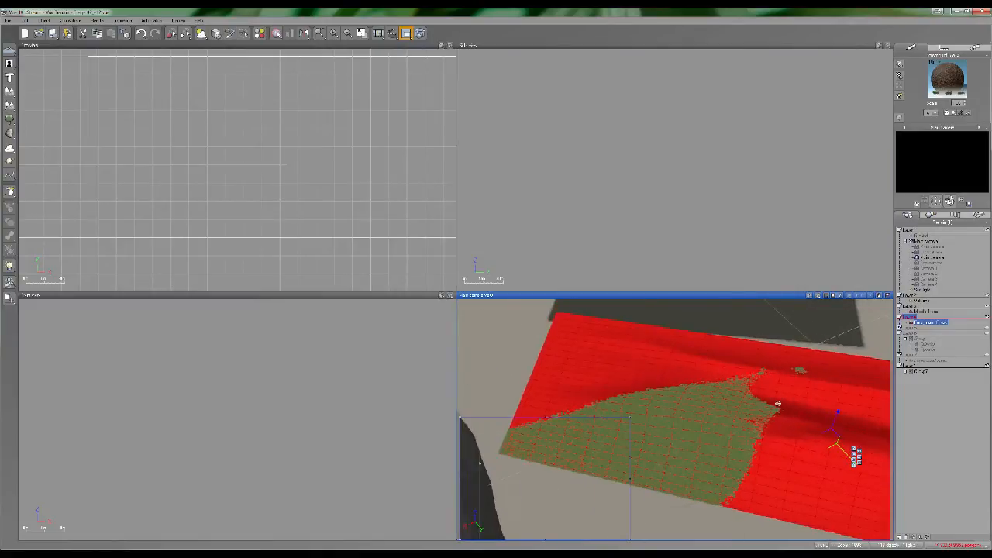
right_click_drag(835, 388, 745, 381)
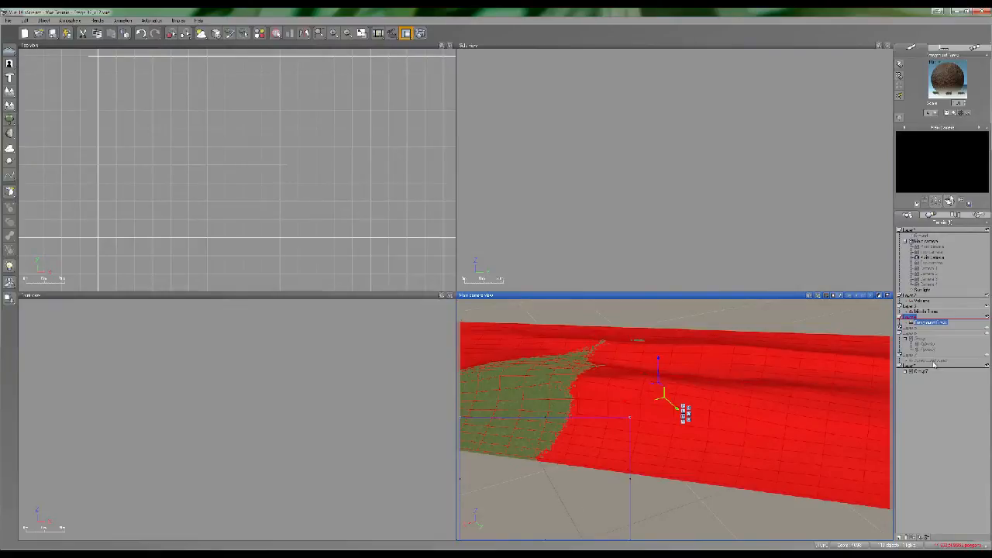
Compare the foreground grass terrain with and without the foreground trees from several angles, and select the tree terrain
left_click(933, 361)
right_click_drag(733, 374, 726, 409)
right_click_drag(471, 366, 681, 386)
right_click_drag(879, 394, 725, 356)
left_click(956, 453)
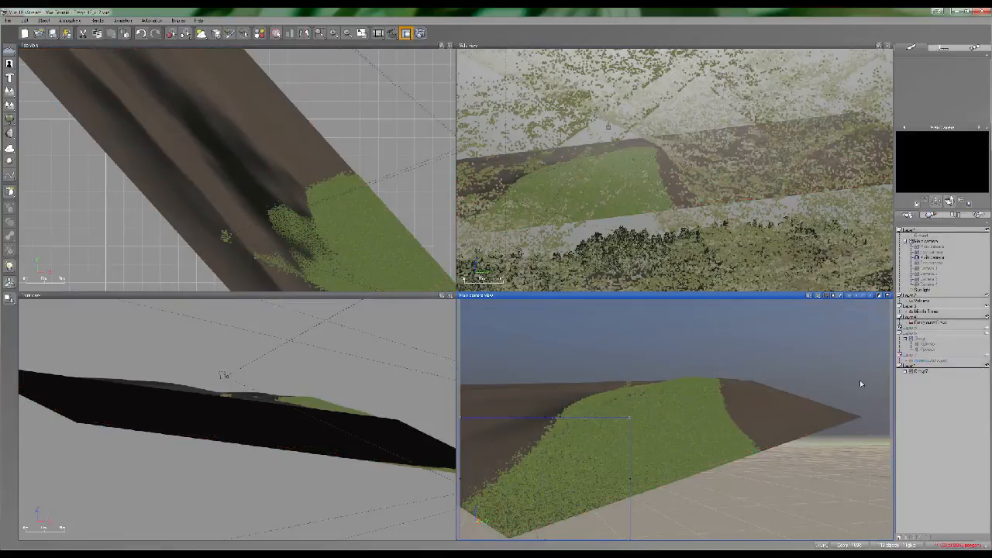
right_click_drag(706, 422, 741, 406)
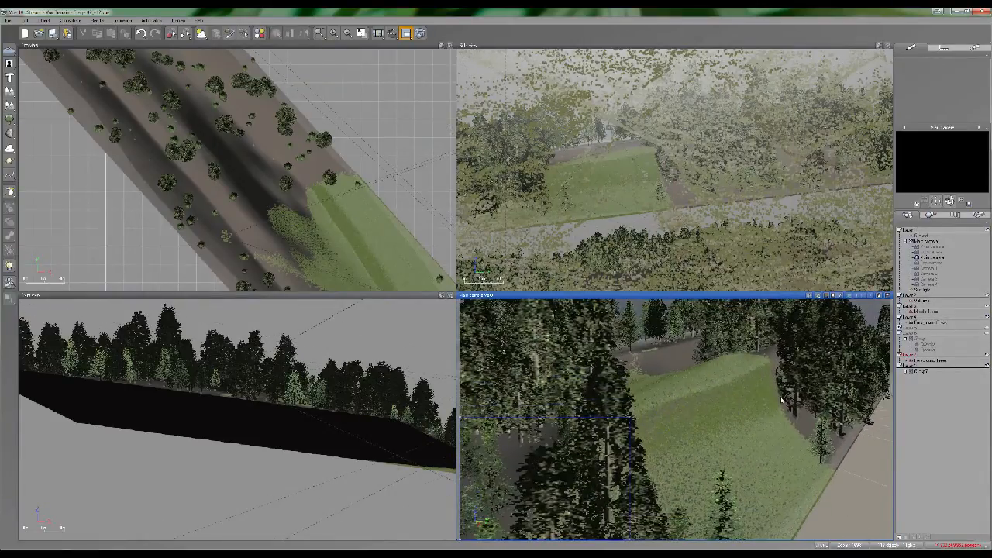
left_click(695, 358)
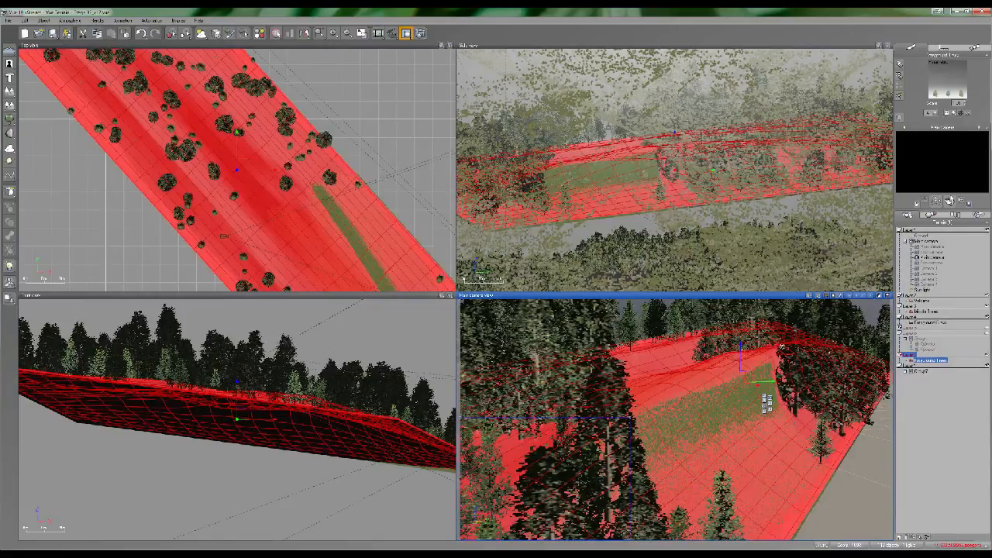
Review the foreground tree material's Snow layer transparency again, and view the trees around the grass from above
right_click(947, 76)
left_click(950, 80)
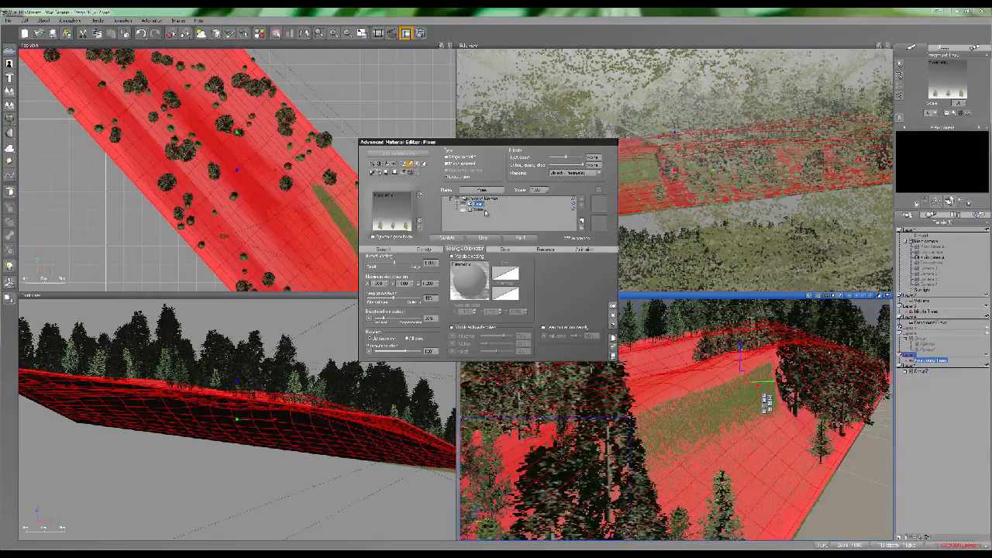
left_click(478, 210)
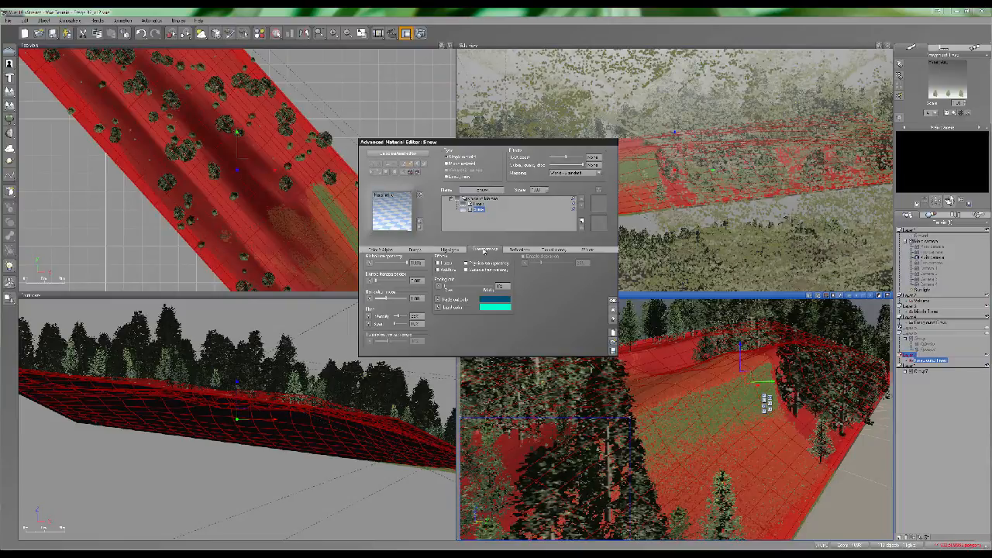
left_click(613, 310)
right_click_drag(667, 390, 718, 399)
Select the group containing the cylinder and pyramid, and examine its placement over the foreground terrains from above
left_click(911, 365)
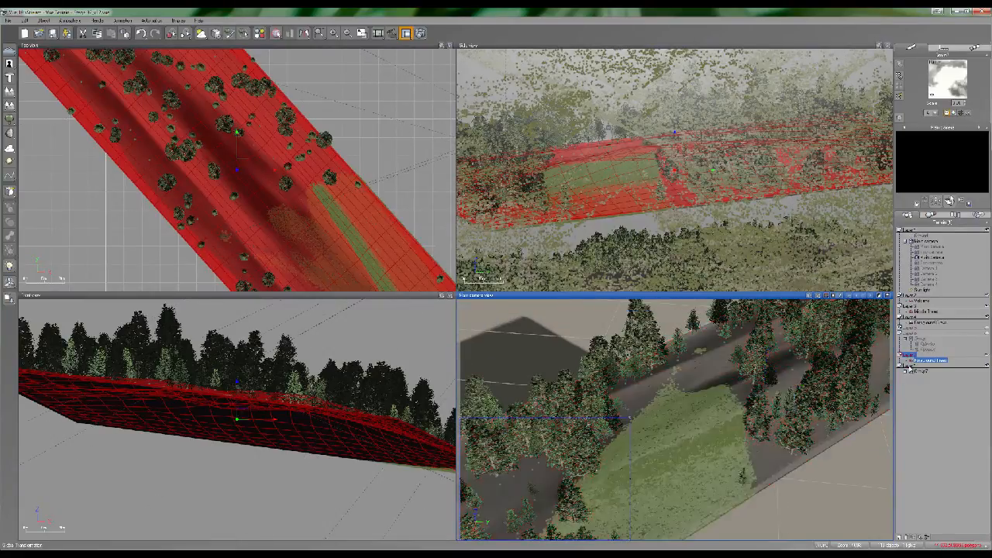
left_click(926, 409)
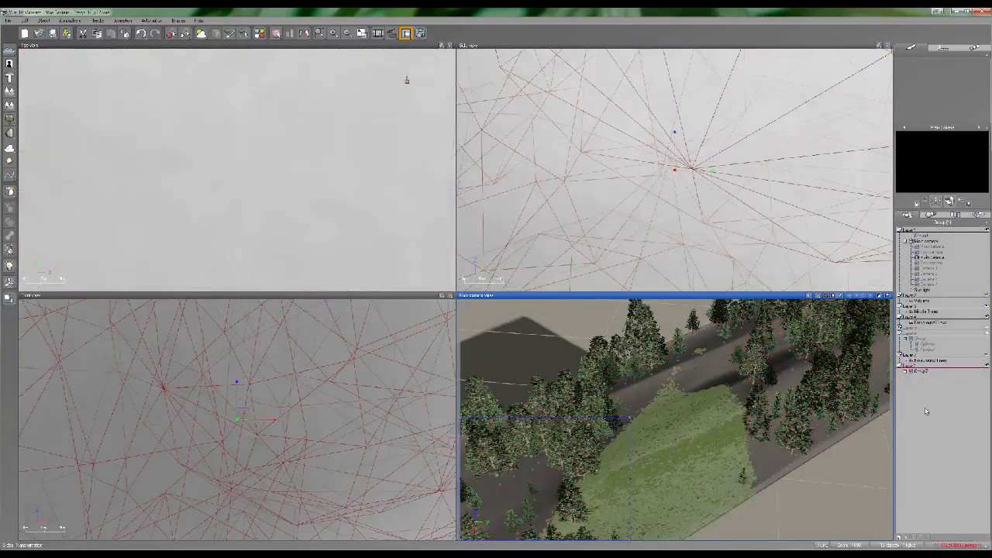
left_click(919, 339)
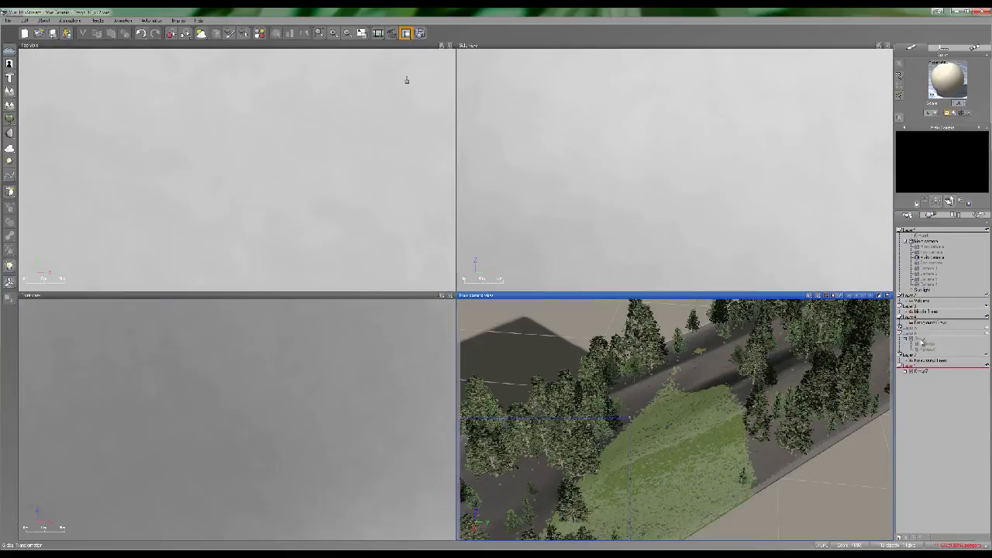
right_click_drag(797, 394, 574, 403)
scroll(804, 390, "down", 5)
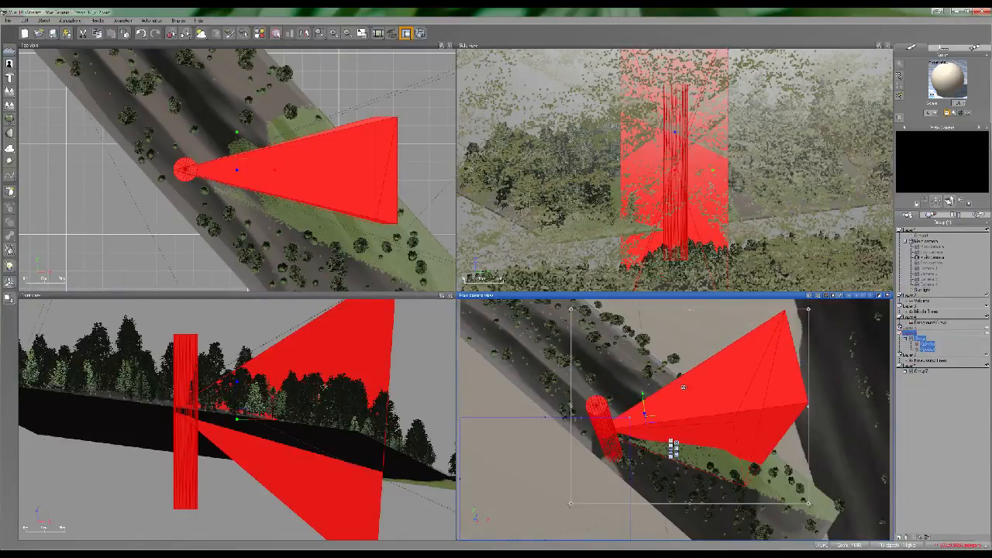
Return to the main camera, and display the cylinder and pyramid group's layer in a maximized top view
left_click(933, 246)
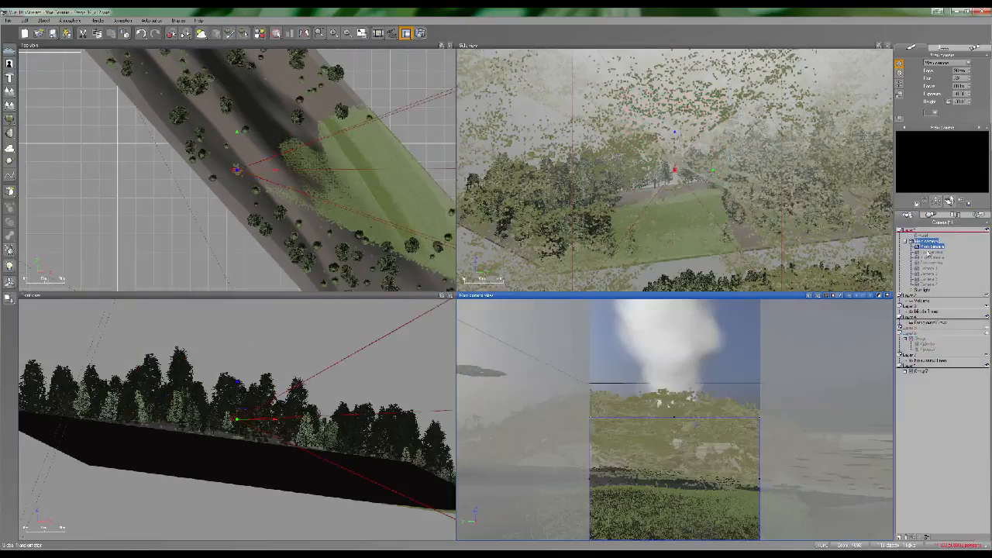
left_click(987, 333)
right_click_drag(290, 63, 335, 83)
double_click(322, 46)
Examine from above how the cylinder surrounds the main camera and the pyramid covers its field of view
scroll(429, 278, "up", 5)
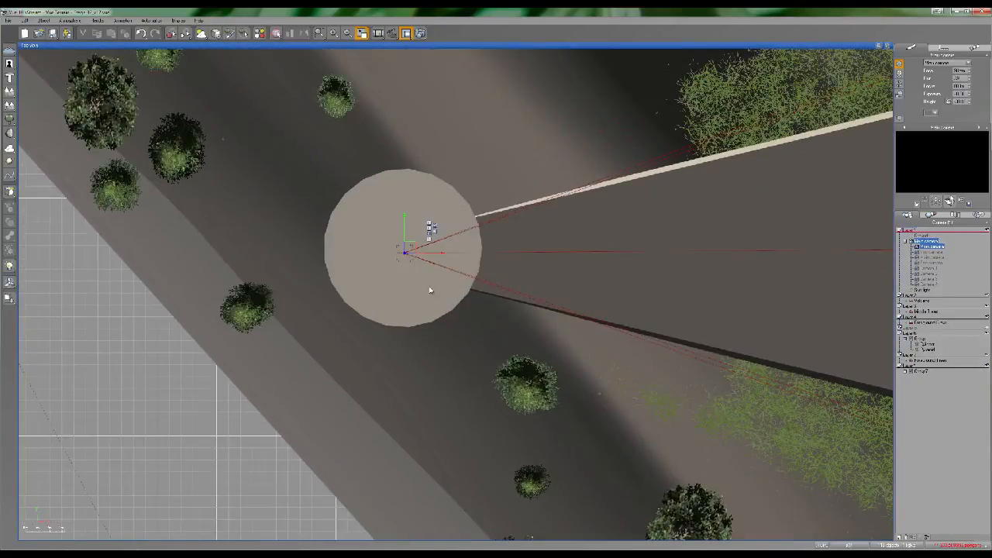
right_click_drag(413, 276, 440, 285)
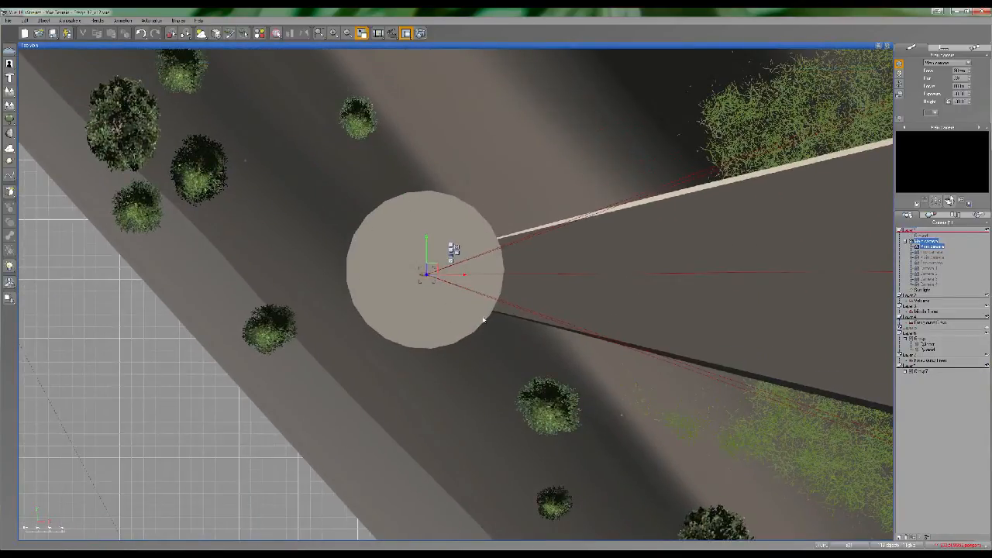
scroll(465, 321, "down", 5)
scroll(544, 317, "up", 4)
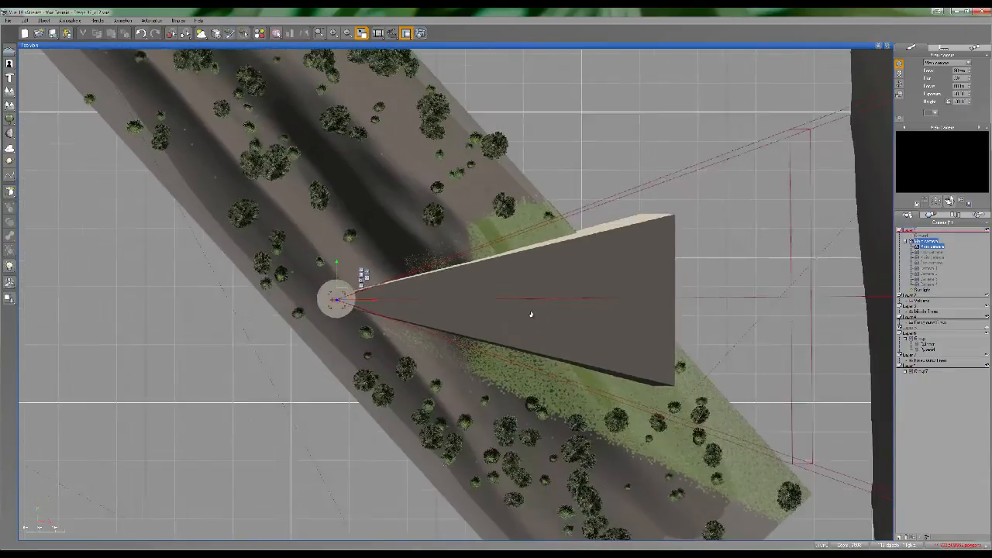
right_click_drag(544, 316, 598, 321)
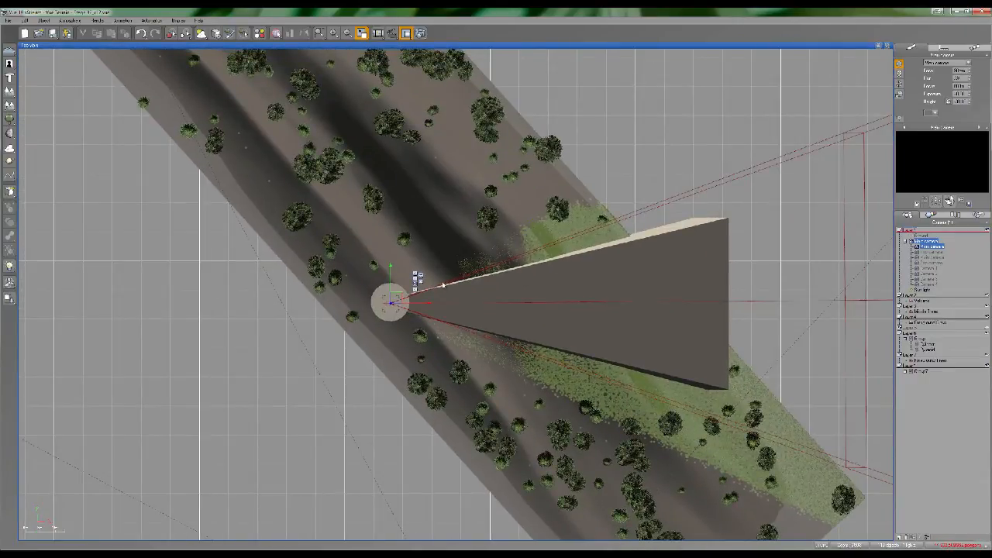
Check the Pines layer's density settings in the foreground tree terrain's material, including the decrease near foreign objects, and close the editor
left_click(921, 340)
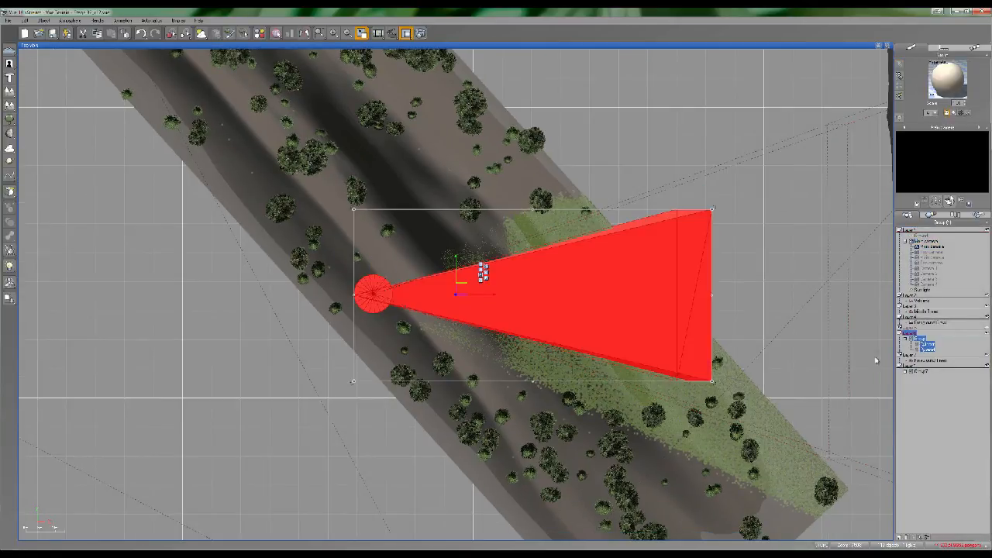
left_click(930, 361)
right_click(960, 77)
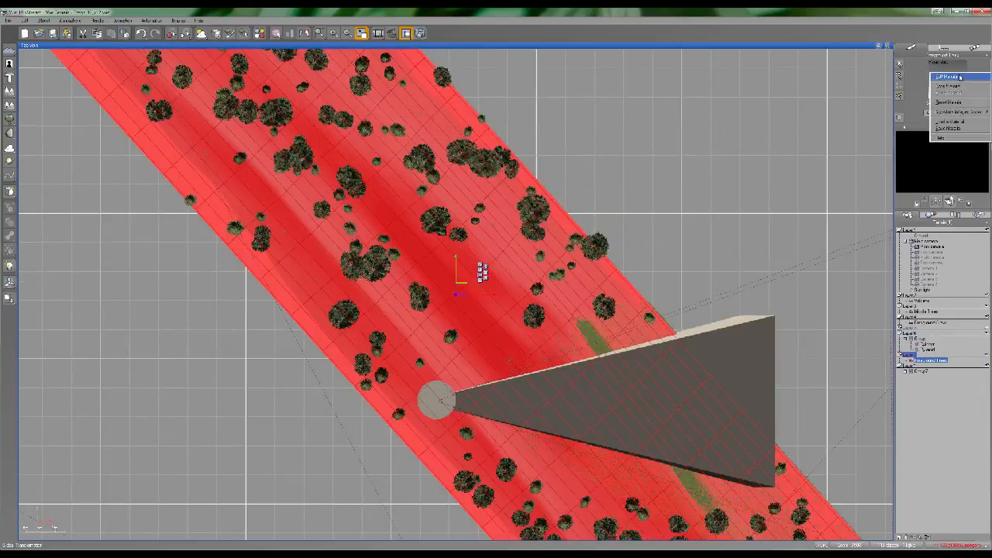
left_click(960, 76)
left_click_drag(476, 147, 595, 152)
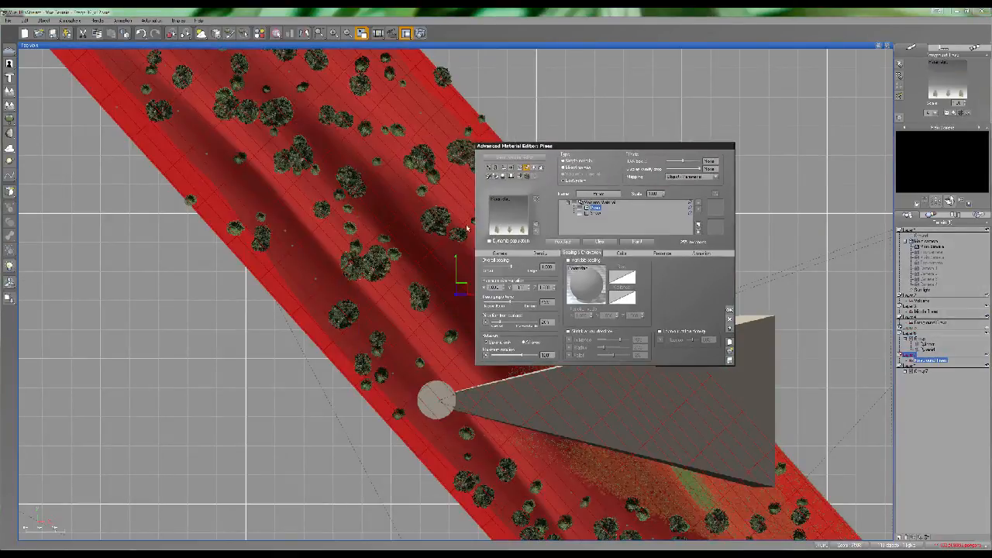
left_click(540, 254)
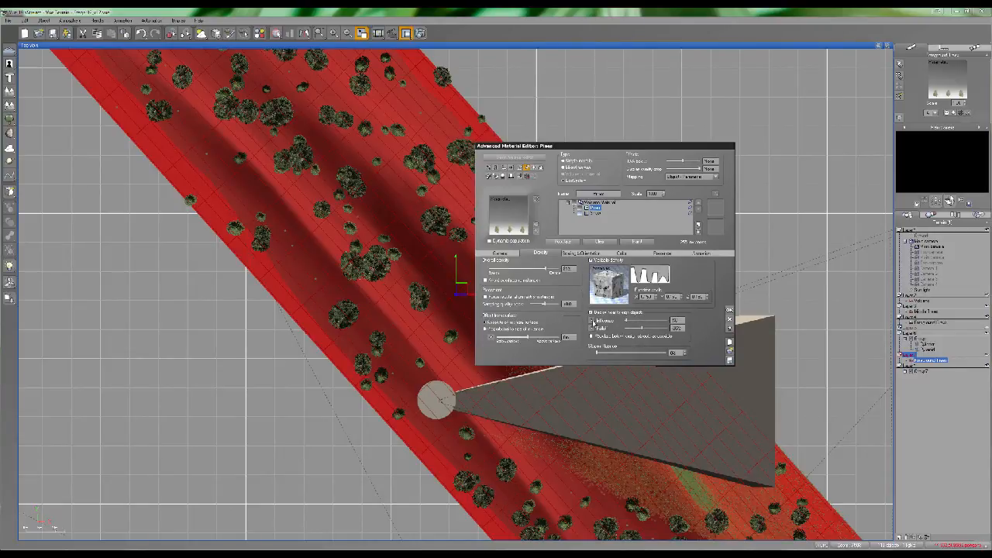
left_click(728, 318)
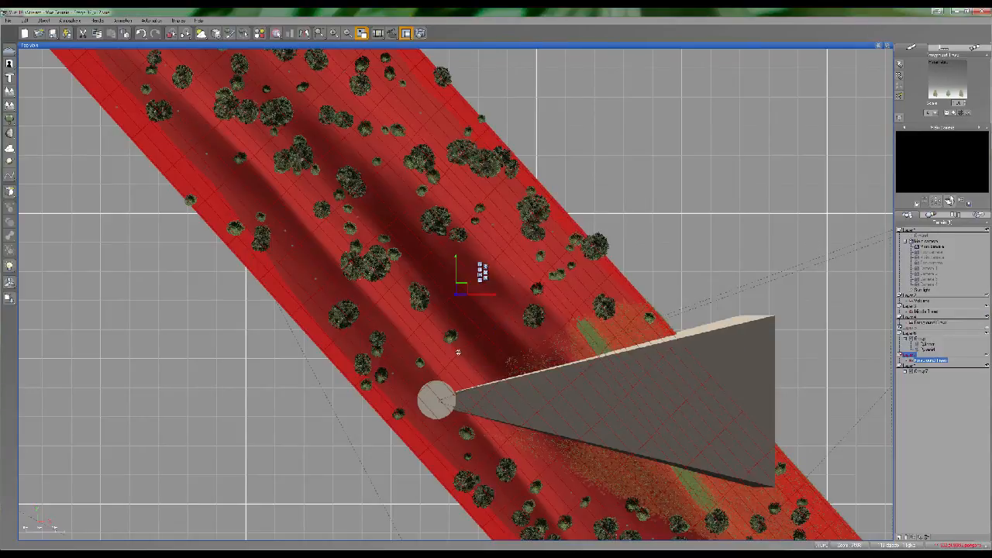
Try moving the cylinder away from the main camera and off the foreground terrain, and undo the move
right_click_drag(673, 434, 670, 383)
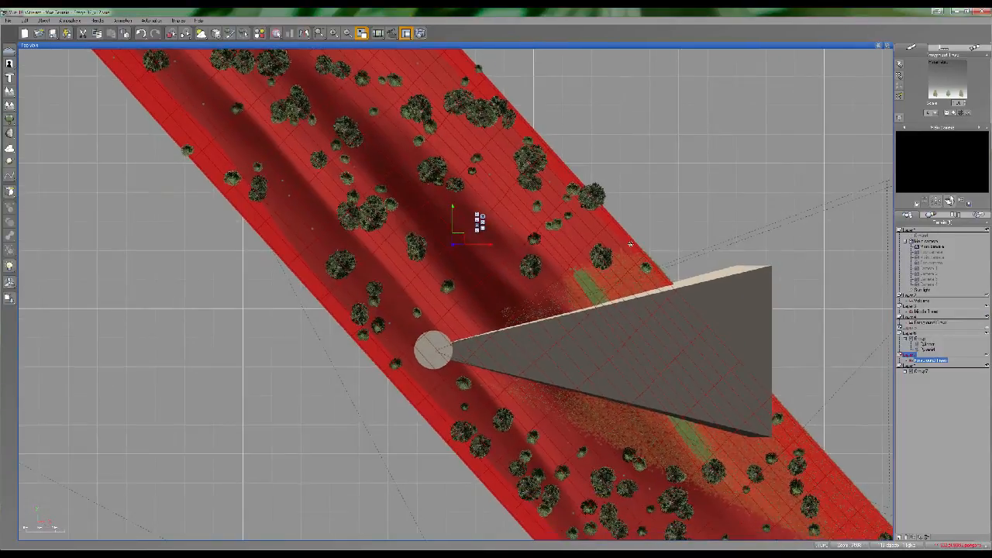
scroll(690, 410, "up", 1)
scroll(594, 312, "up", 1)
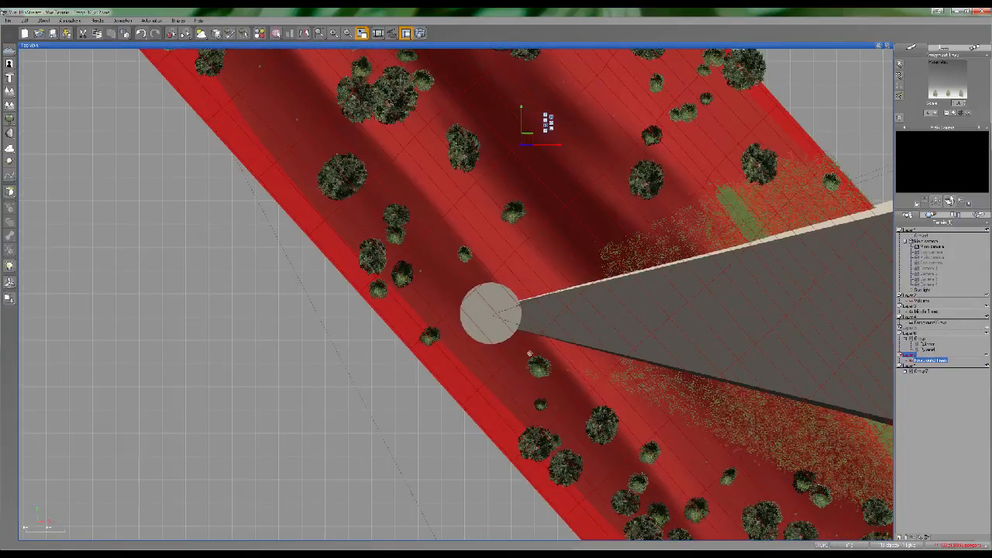
right_click_drag(594, 311, 560, 294)
left_click(926, 345)
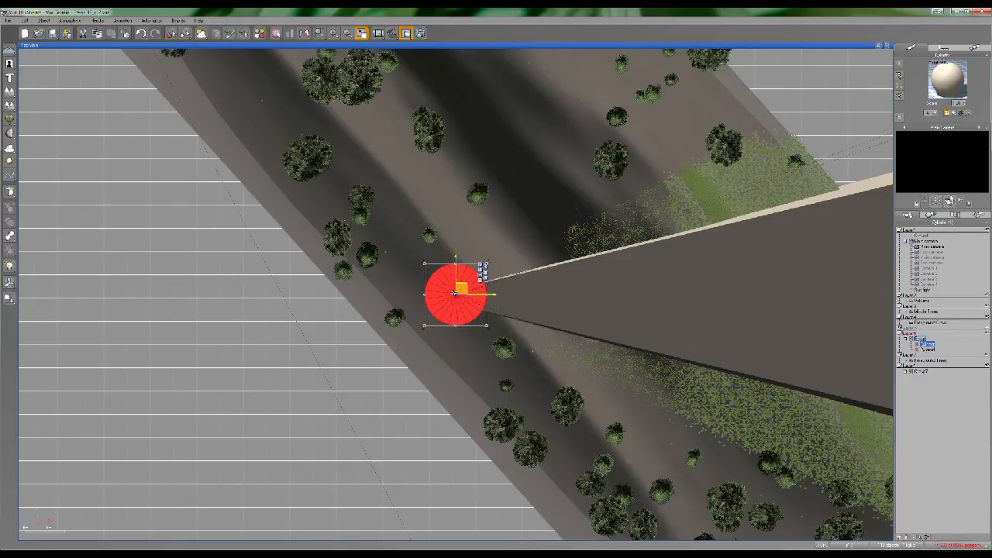
left_click_drag(459, 288, 348, 347)
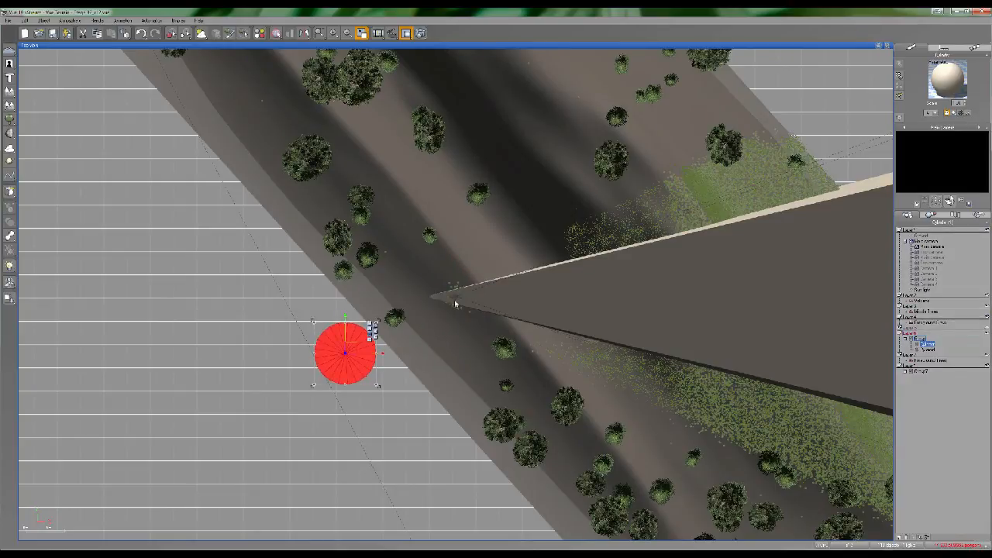
key("ctrl+z")
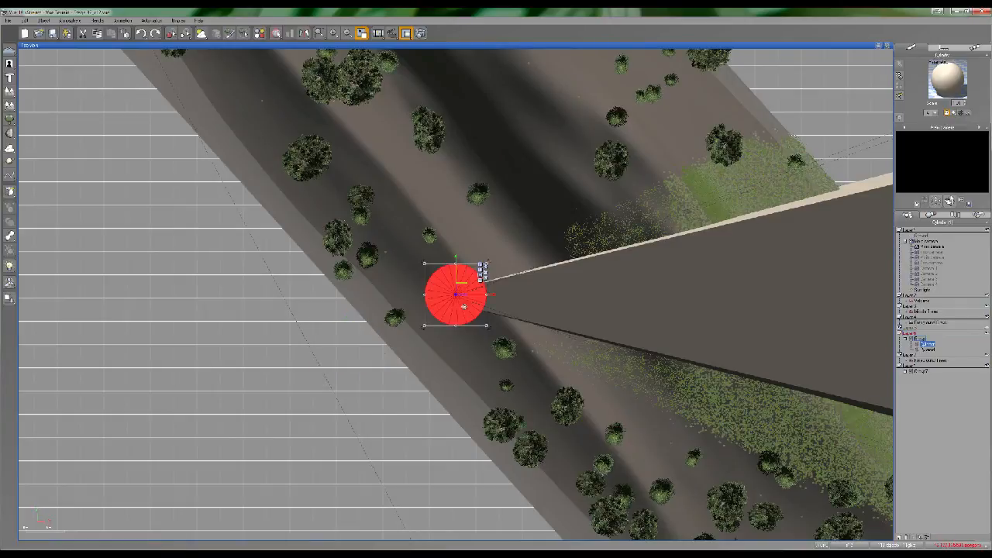
Restore the four-view layout, and bring the cylinder and the pyramid's tip into the top view
right_click_drag(662, 333, 611, 322)
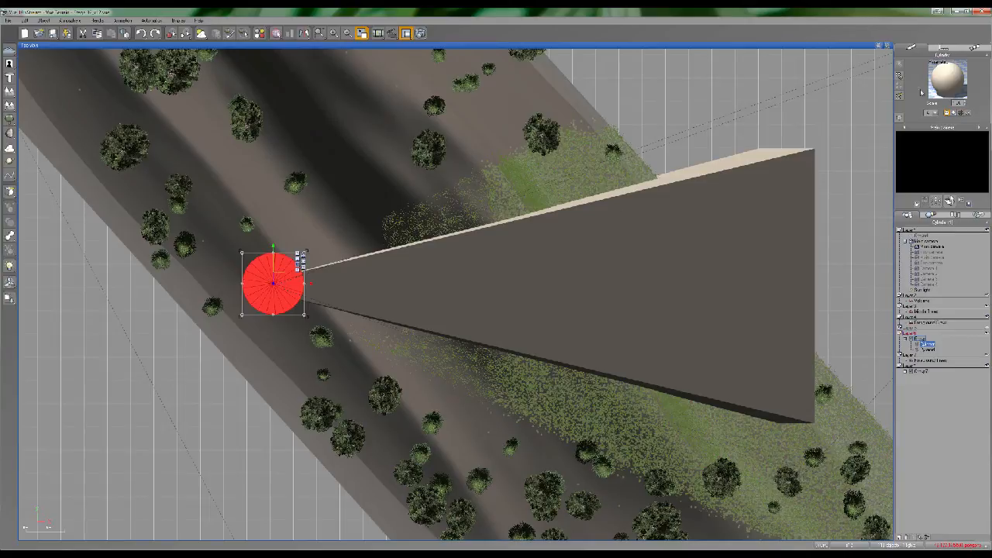
double_click(672, 47)
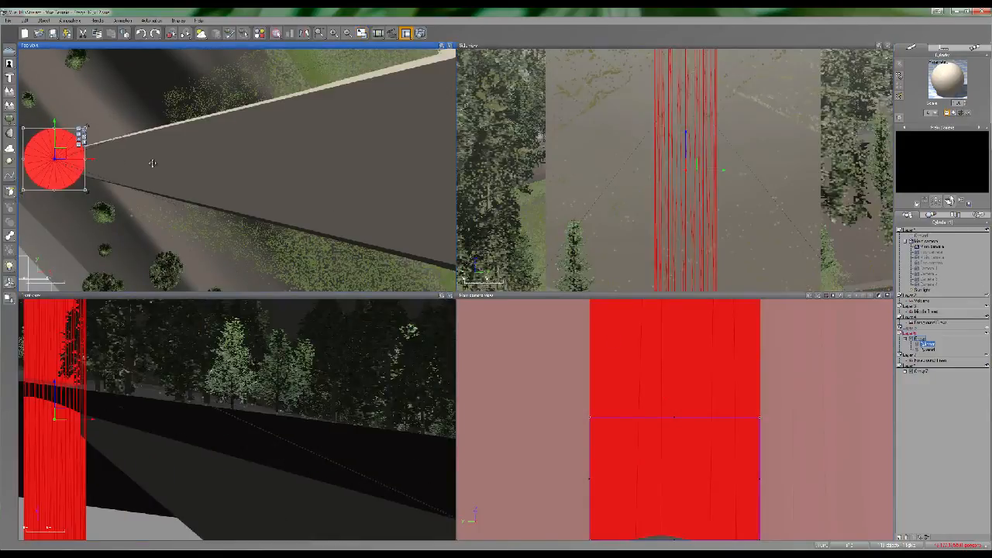
right_click_drag(191, 168, 287, 171)
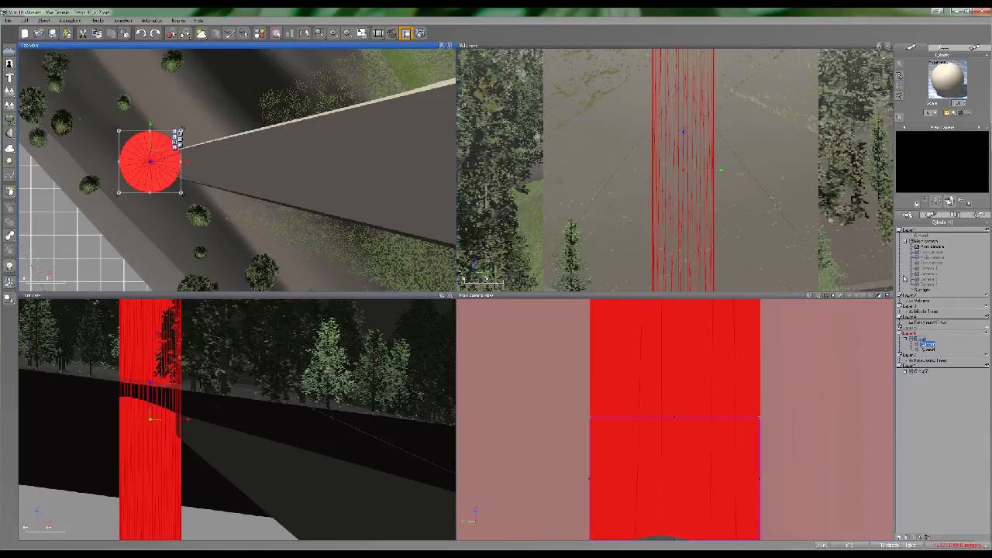
Examine from the overhead camera how the cylinder and pyramid keep the foreground trees out of the main camera's view
left_click(931, 257)
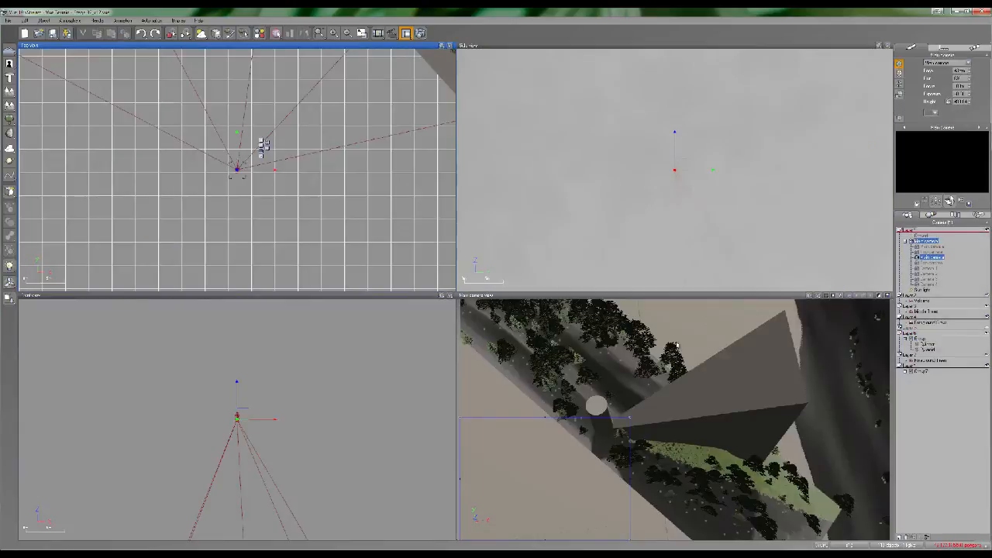
left_click(722, 420)
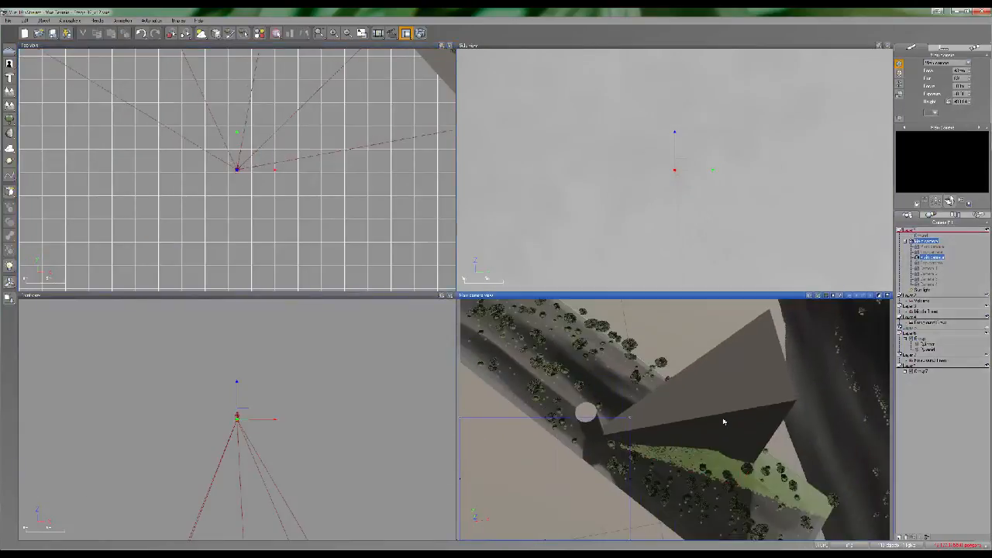
right_click_drag(717, 362, 640, 463)
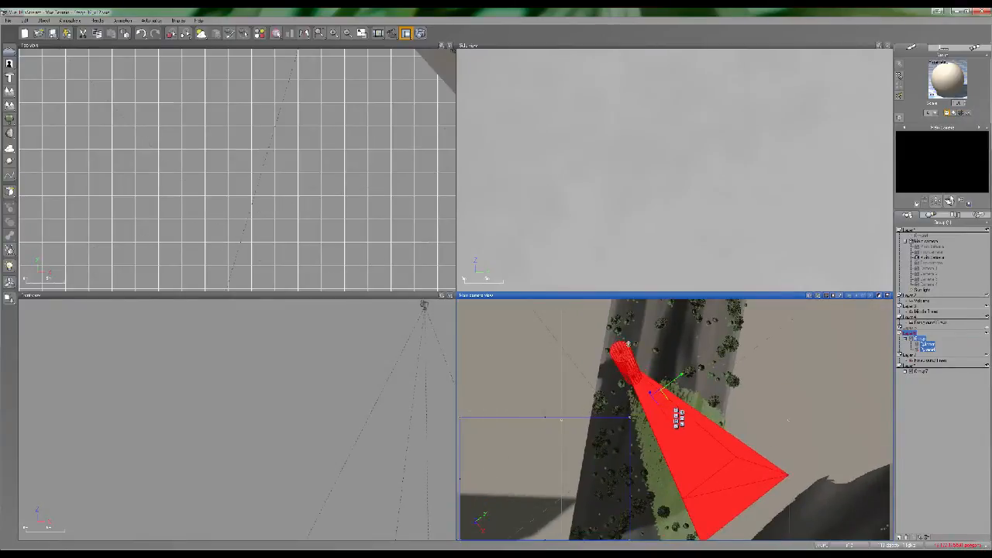
right_click_drag(682, 407, 877, 374)
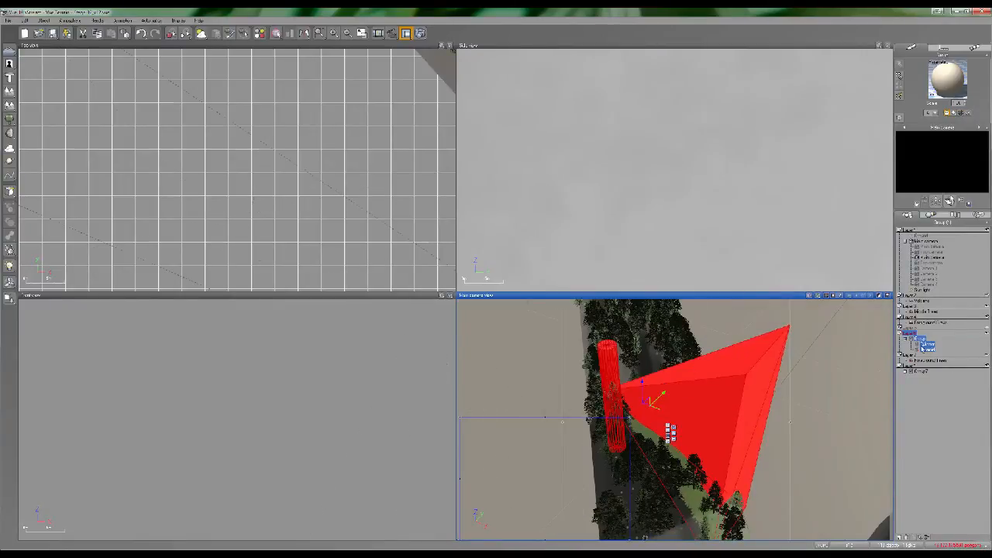
Hide the layer containing the cylinder and pyramid, collapse it, and return to the main camera
left_click(900, 333)
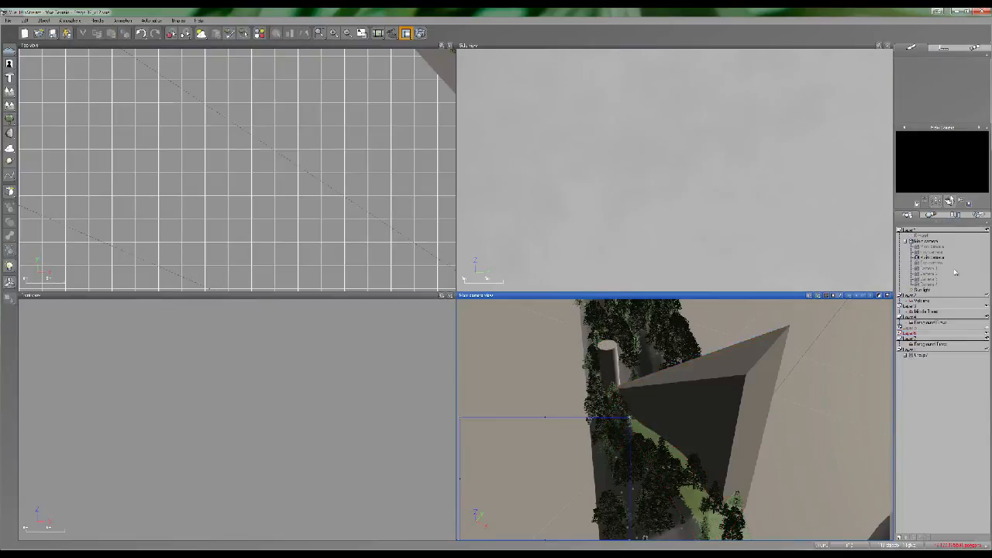
left_click(914, 333)
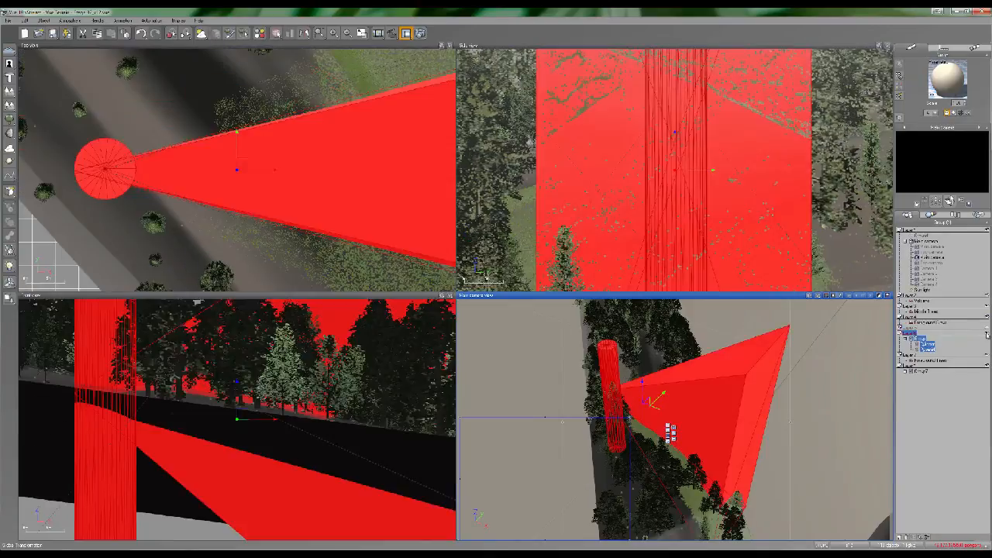
left_click(986, 334)
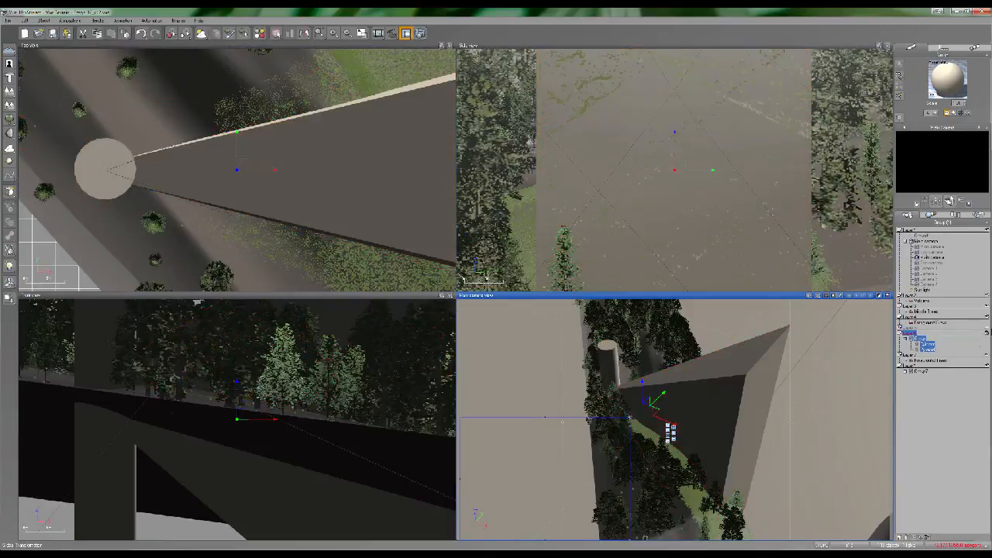
left_click(916, 336)
left_click(907, 339)
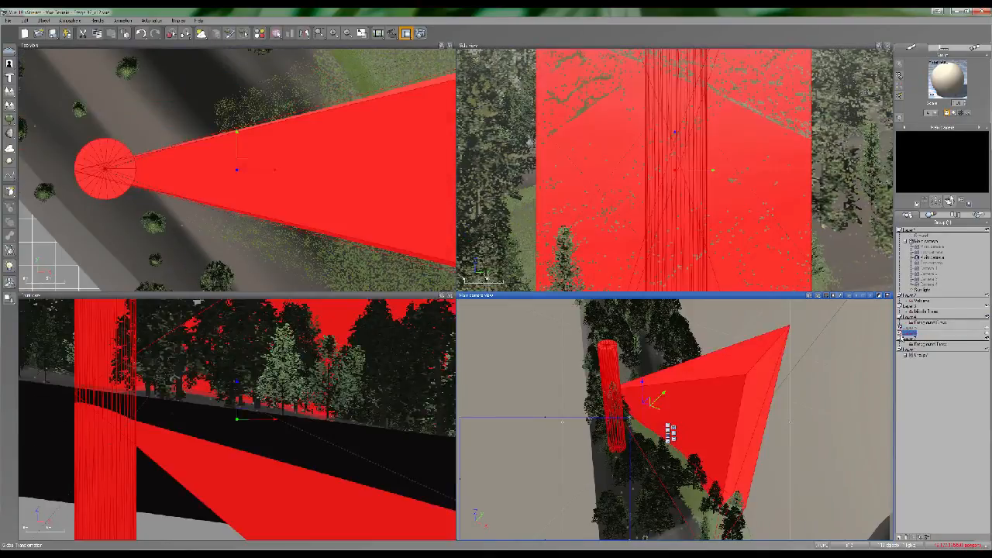
left_click(923, 363)
left_click(931, 248)
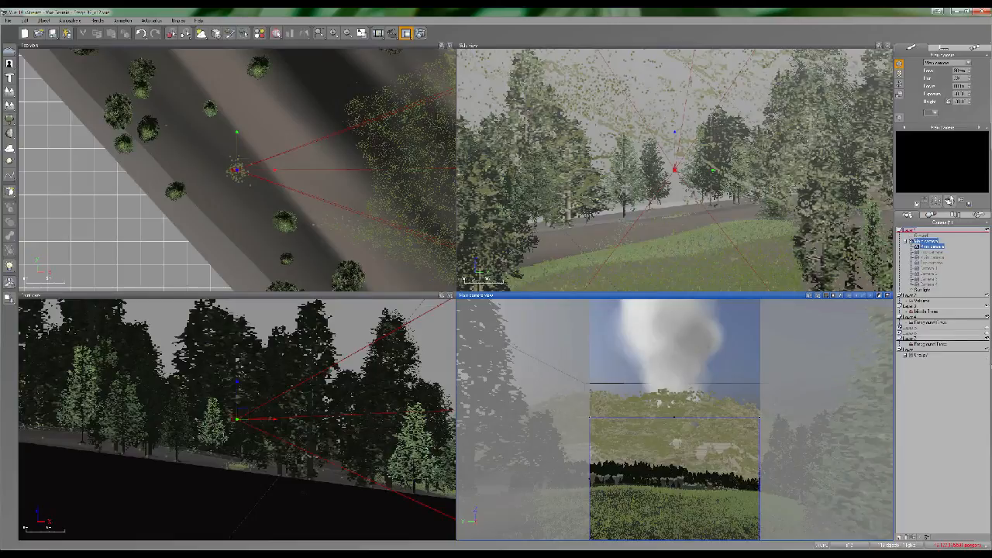
left_click(946, 374)
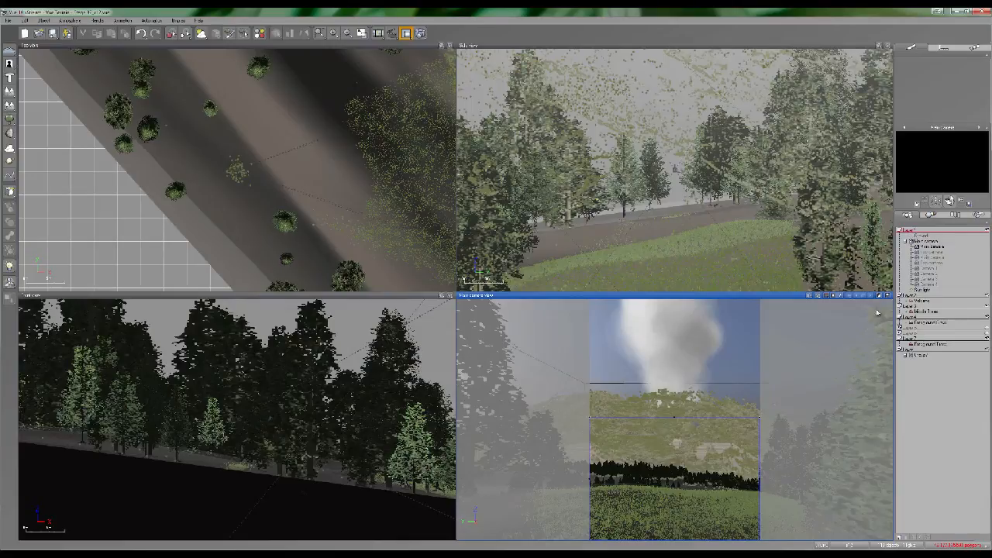
Look at the stored volcano render with its smoke plume, and close the render display
left_click(379, 33)
left_click(487, 445)
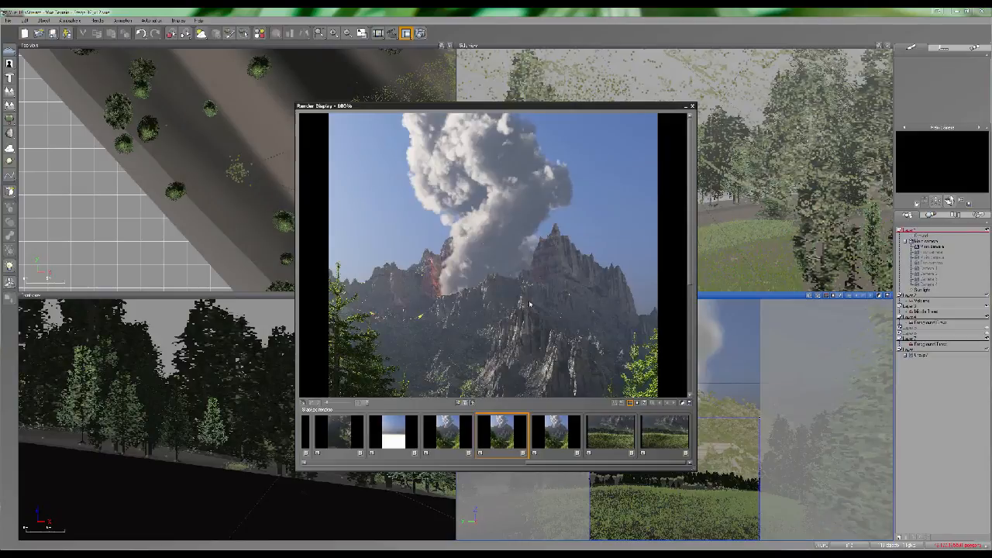
right_click(528, 303)
left_click(557, 224)
left_click(693, 107)
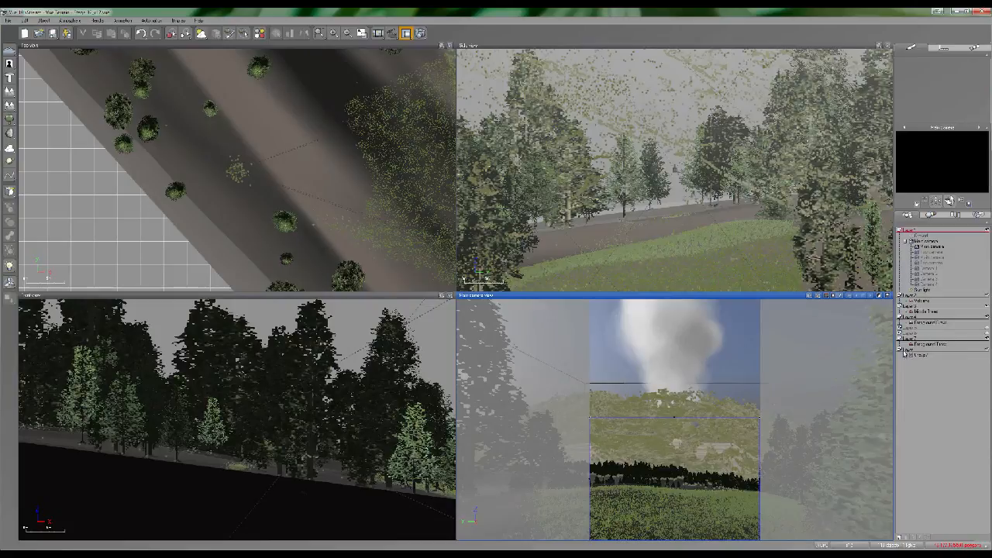
Select the volcano's smoke plume and open the metacloud material presets for it
left_click(650, 332)
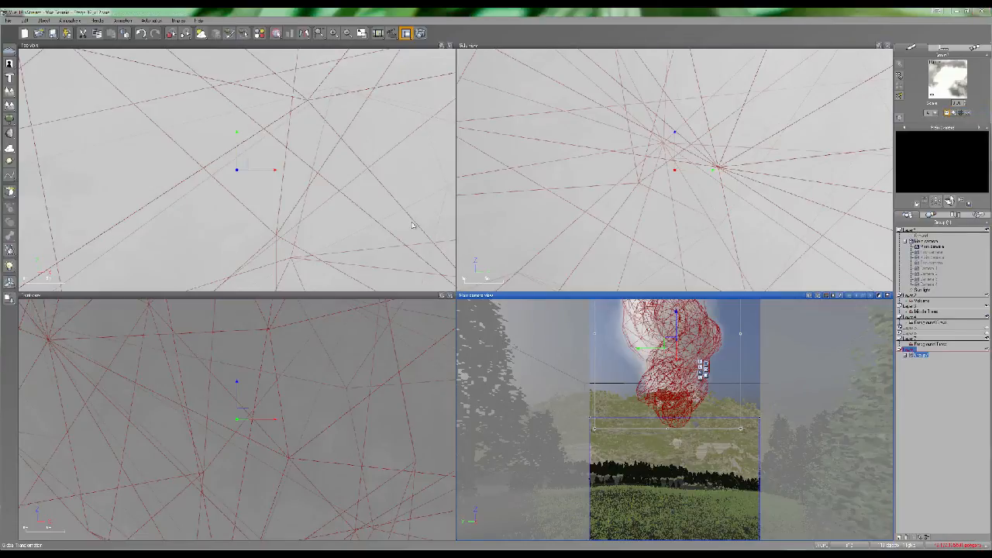
double_click(950, 89)
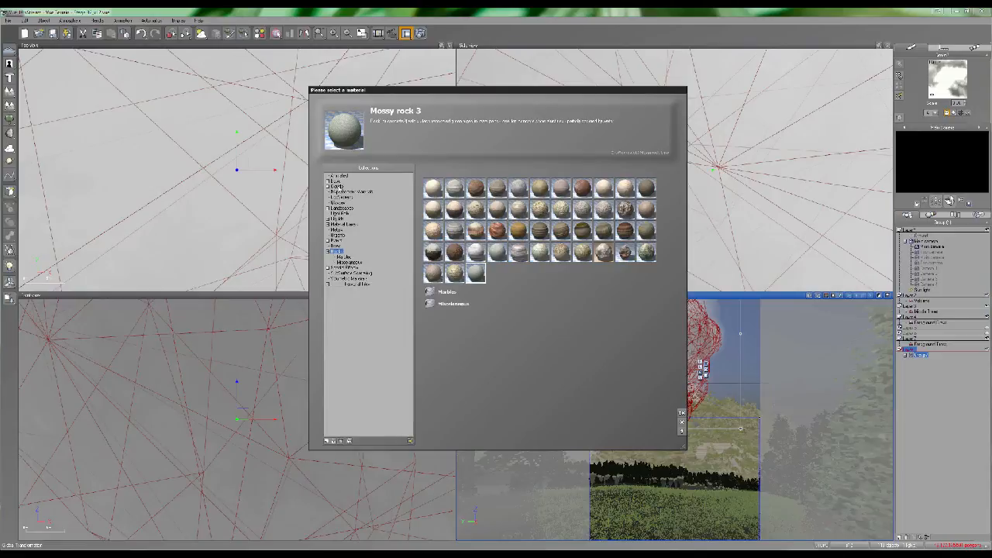
left_click(336, 187)
left_click(346, 213)
left_click(345, 208)
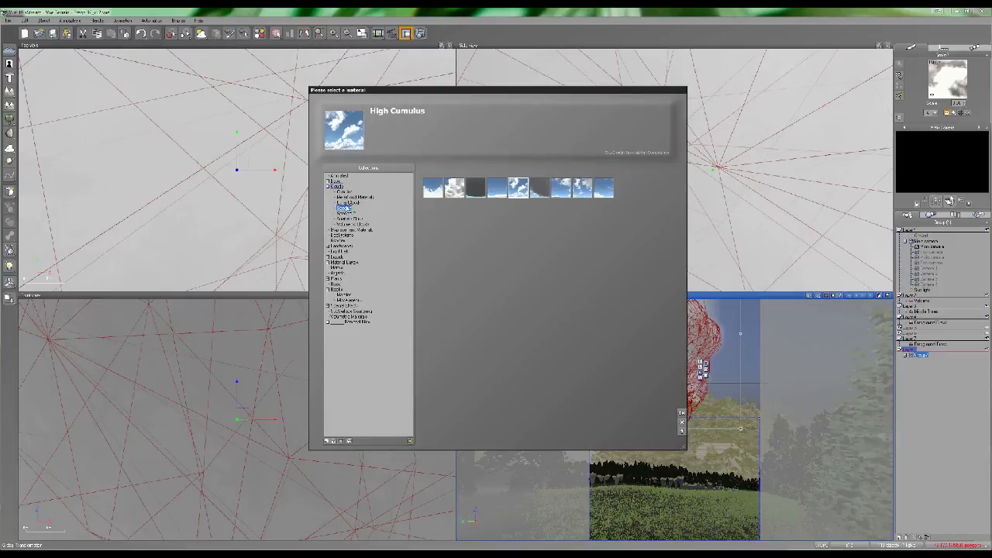
left_click(350, 197)
Compare the metacloud presets and apply the Soft with Variations material to the smoke plume
left_click(557, 188)
key("Left")
key("Left")
key("Left")
key("Left")
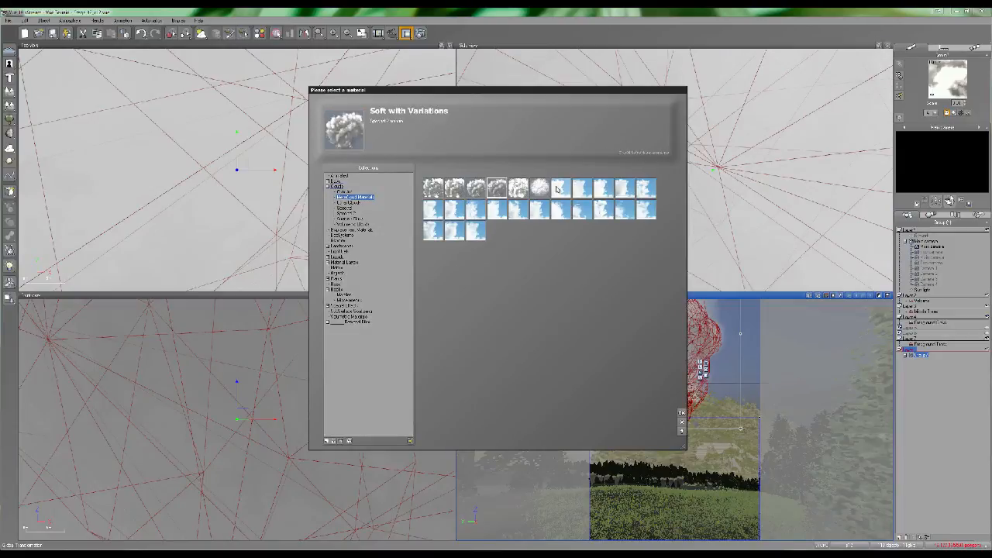
key("Right")
key("Right")
key("Left")
key("Left")
key("Left")
key("Left")
key("Right")
key("Right")
key("Right")
double_click(496, 190)
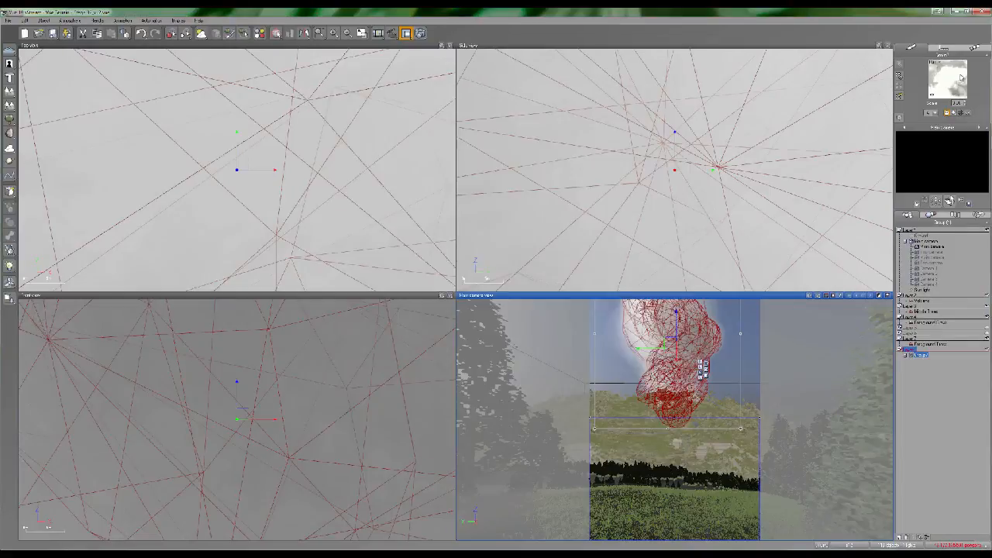
Check the scale and cloud settings of the plume's Soft with Variations material, and close the material editor
double_click(961, 78)
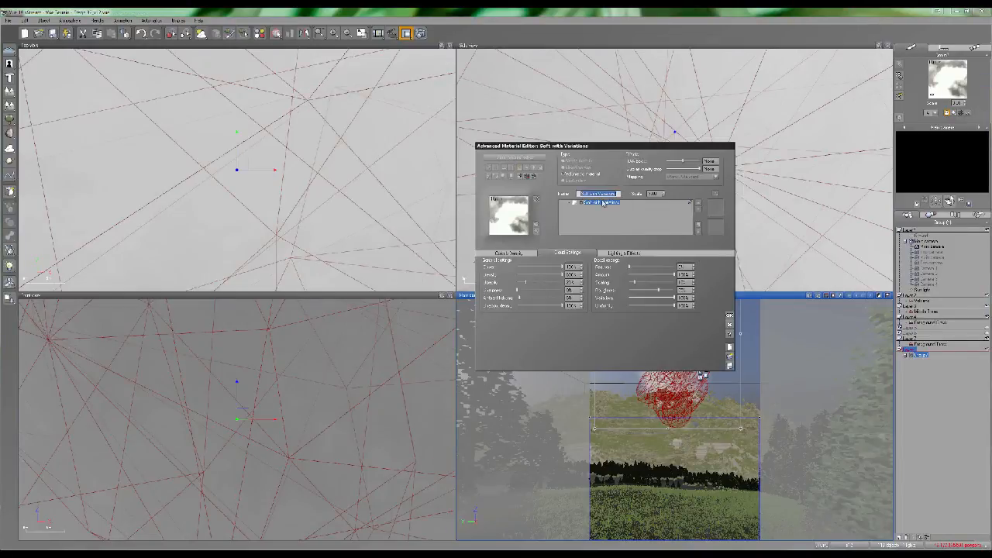
left_click(654, 222)
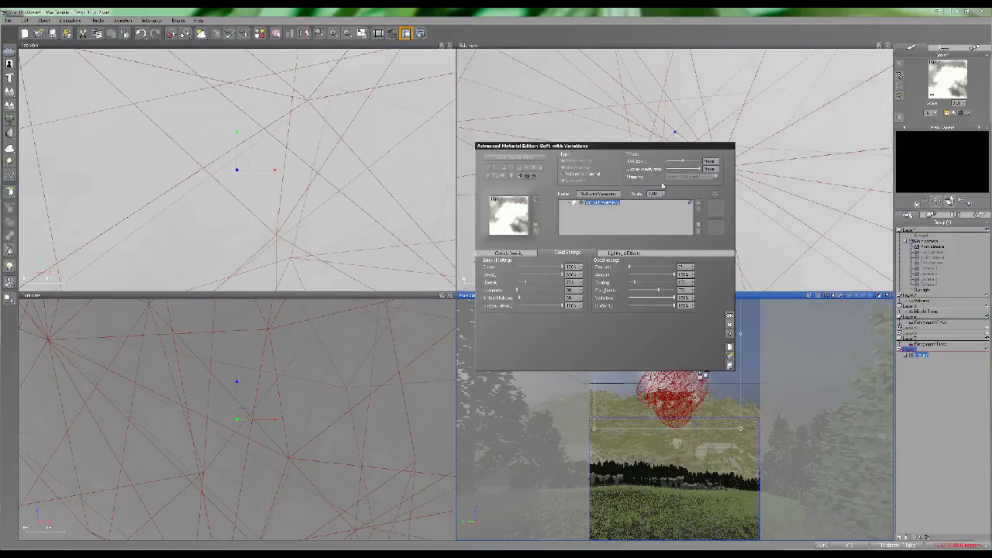
double_click(657, 193)
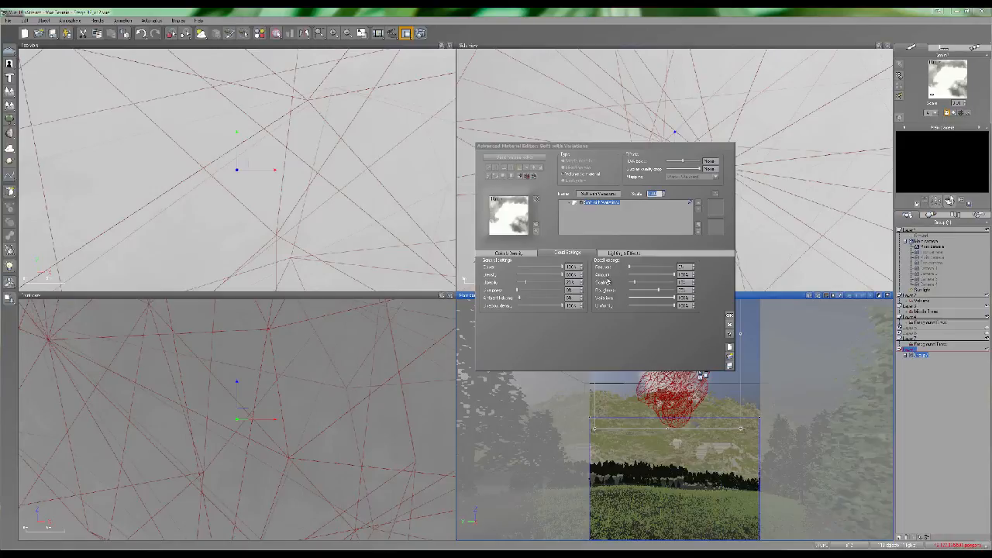
left_click(729, 324)
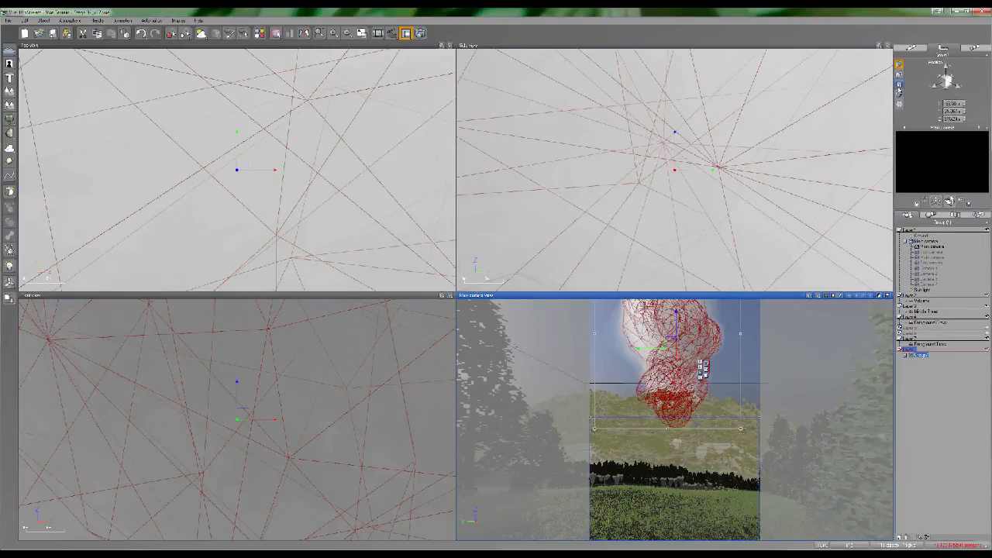
left_click(899, 64)
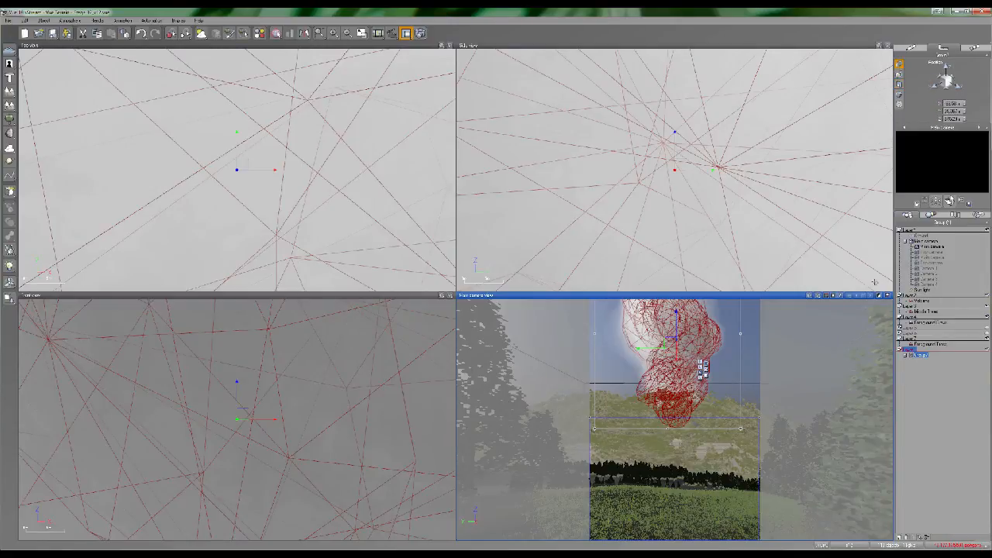
Add a Rough Cloud metacloud over the empty ground seen from the overhead camera
left_click(928, 261)
right_click_drag(648, 426, 697, 452)
left_click(689, 509)
right_click_drag(806, 491, 675, 428)
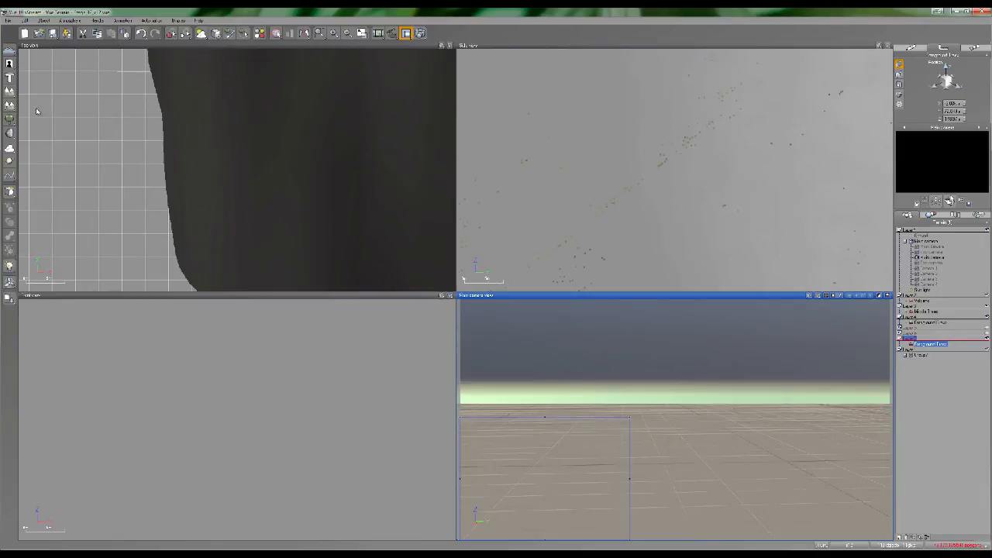
left_click(9, 148)
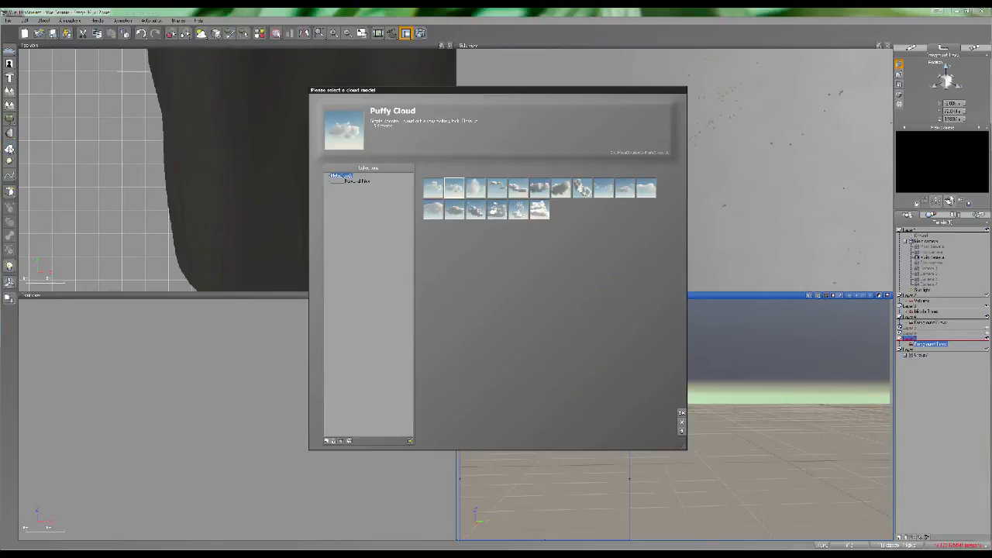
left_click(474, 192)
key("Right")
key("Right")
key("Right")
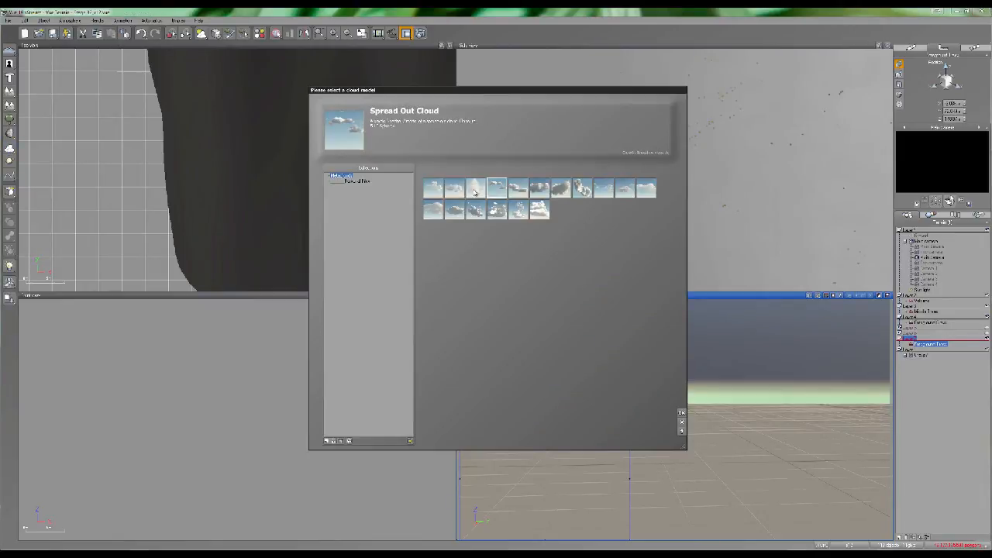
key("Right")
key("Right")
key("Right")
key("Left")
key("Right")
key("Left")
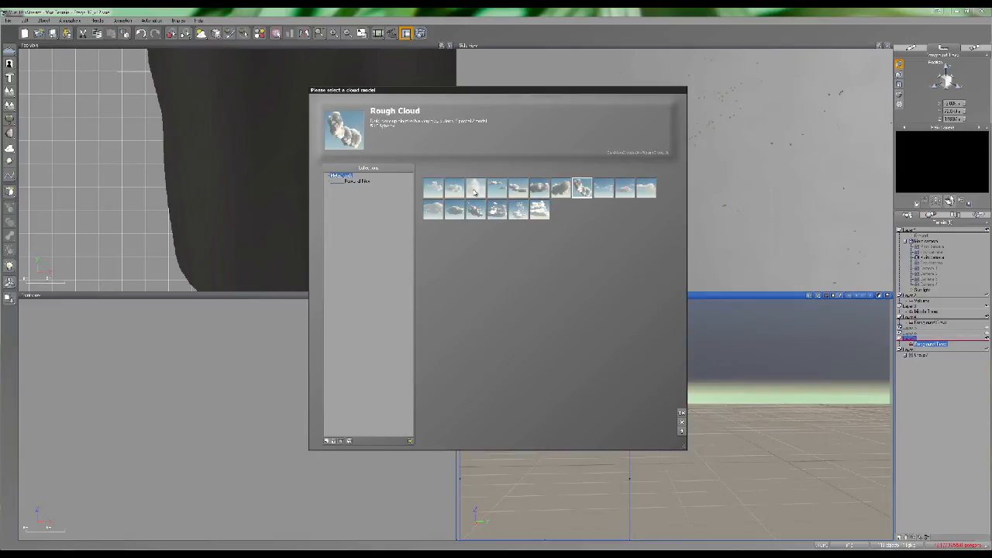
key("Return")
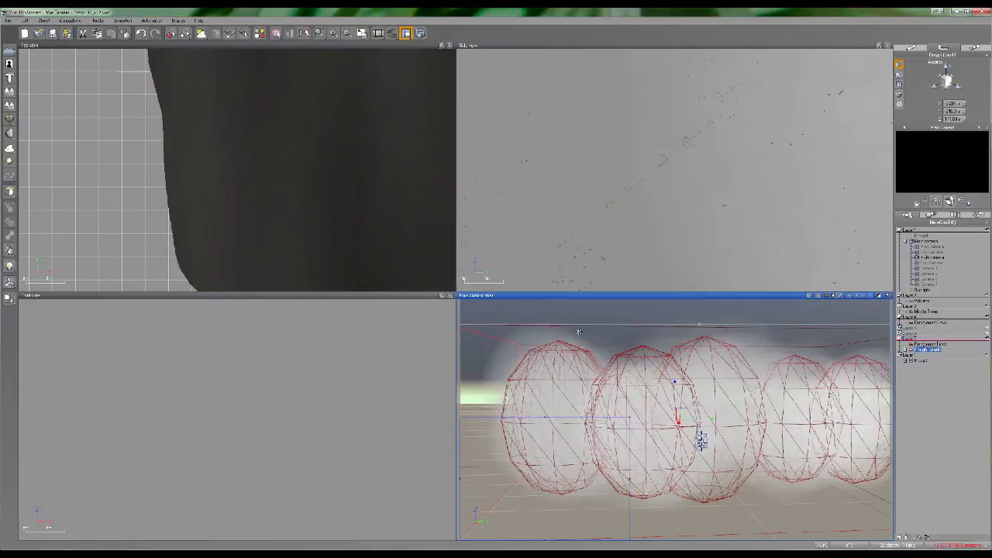
Rotate the Rough Cloud so that its chain of spheres stands upright like a smoke column
scroll(318, 176, "down", 15)
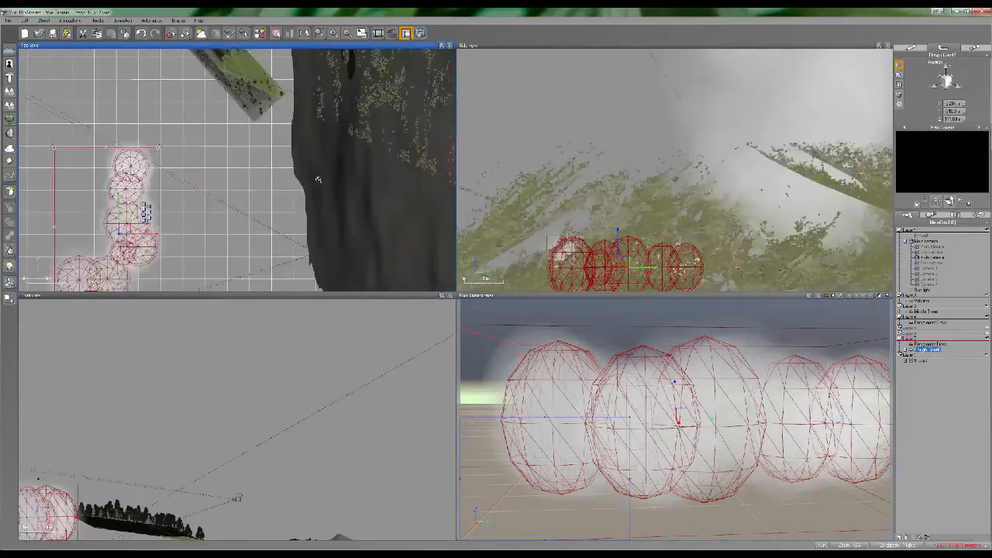
right_click_drag(275, 185, 308, 175)
scroll(308, 175, "up", 2)
scroll(308, 175, "up", 3)
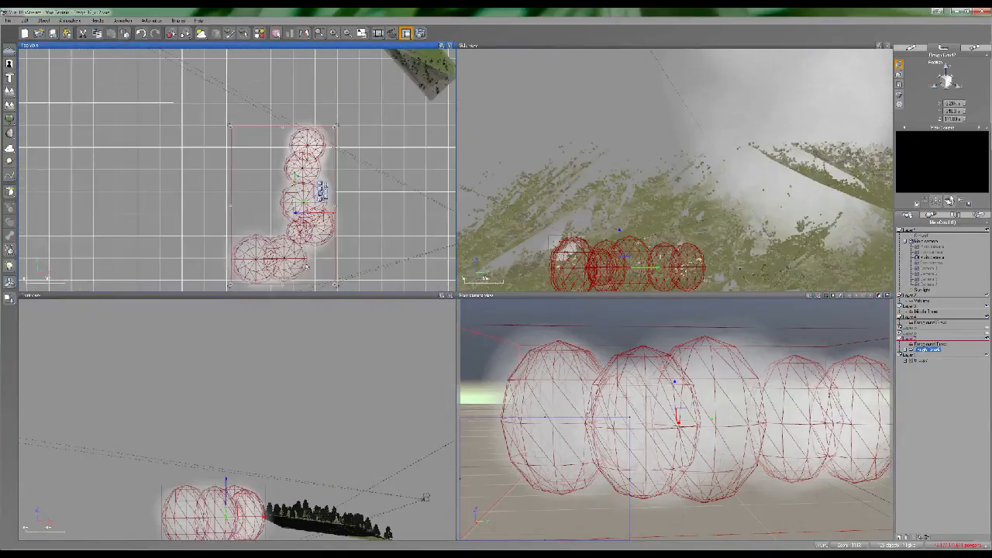
scroll(324, 178, "up", 2)
key("r")
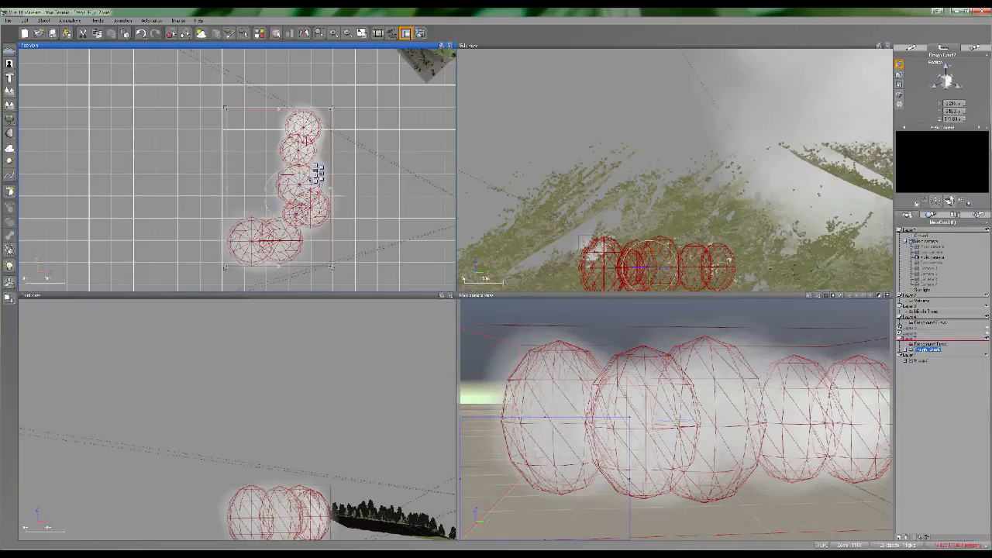
left_click_drag(317, 175, 290, 183)
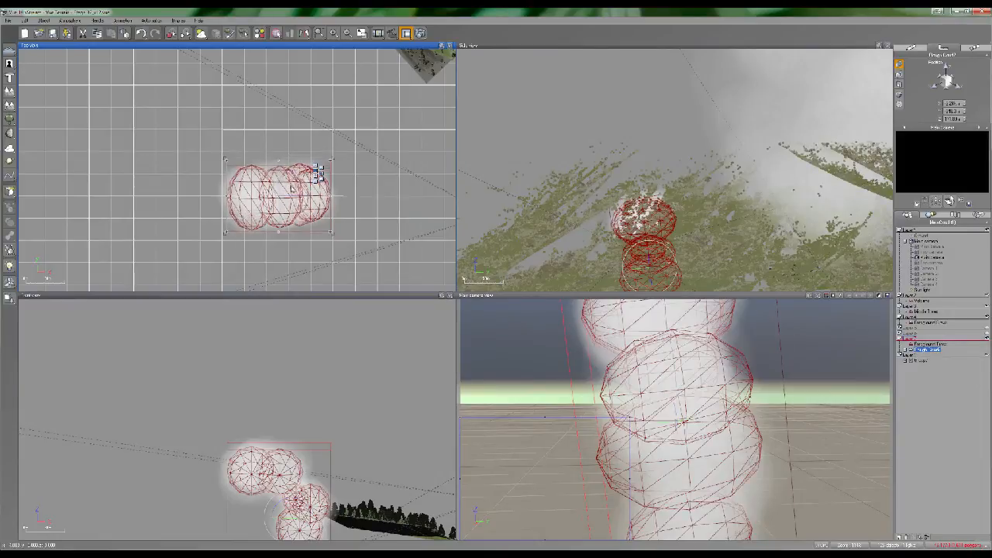
Turn the upright Rough Cloud about its vertical axis
right_click_drag(673, 248, 646, 199)
mouse_move(635, 220)
left_mouse_down()
mouse_move(573, 221)
mouse_move(650, 225)
left_mouse_up()
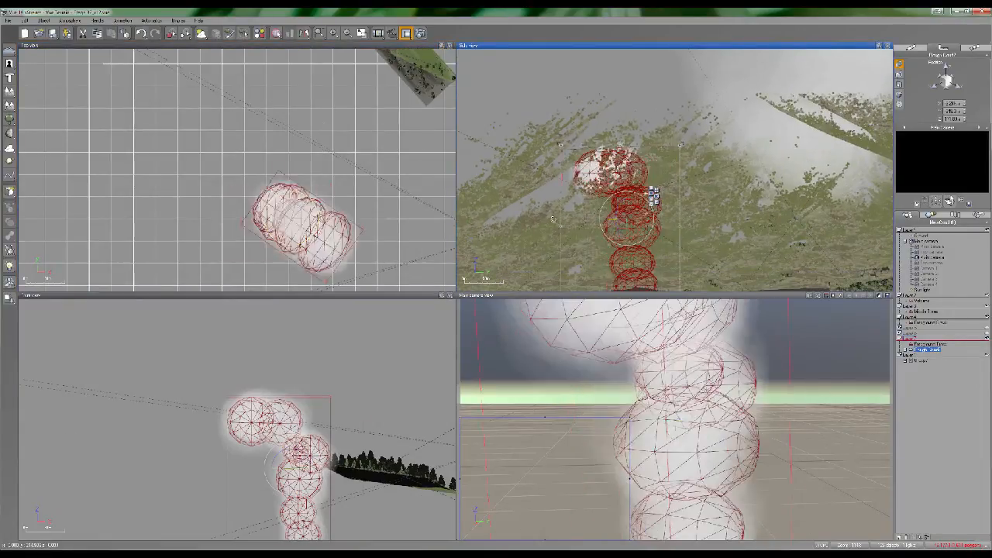
right_click_drag(319, 196, 328, 151)
left_click_drag(328, 152, 107, 132)
right_click_drag(228, 157, 401, 172)
right_click_drag(701, 212, 682, 220)
Select the lowest sphere inside the Rough Cloud group, keeping the whole cloud in the camera view
left_click(906, 351)
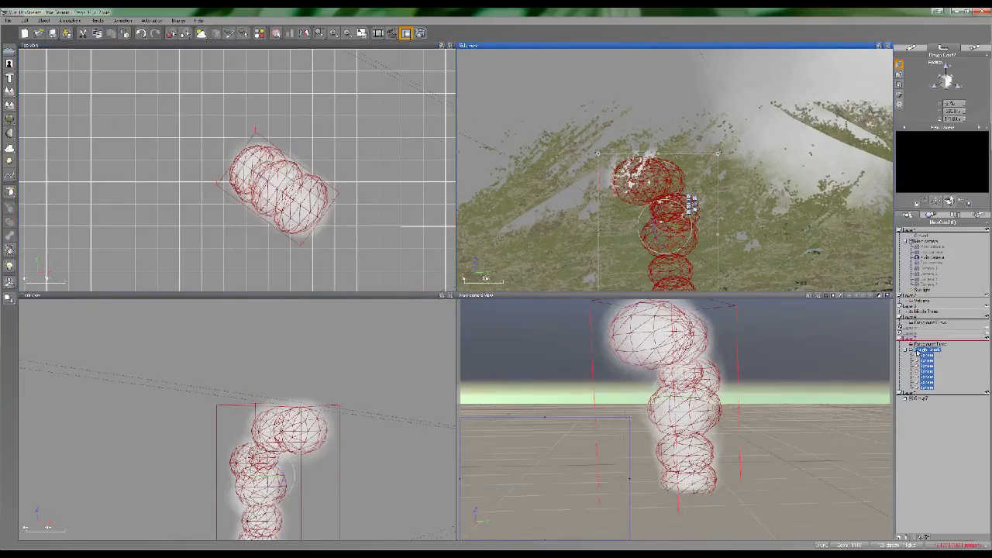
left_click(927, 355)
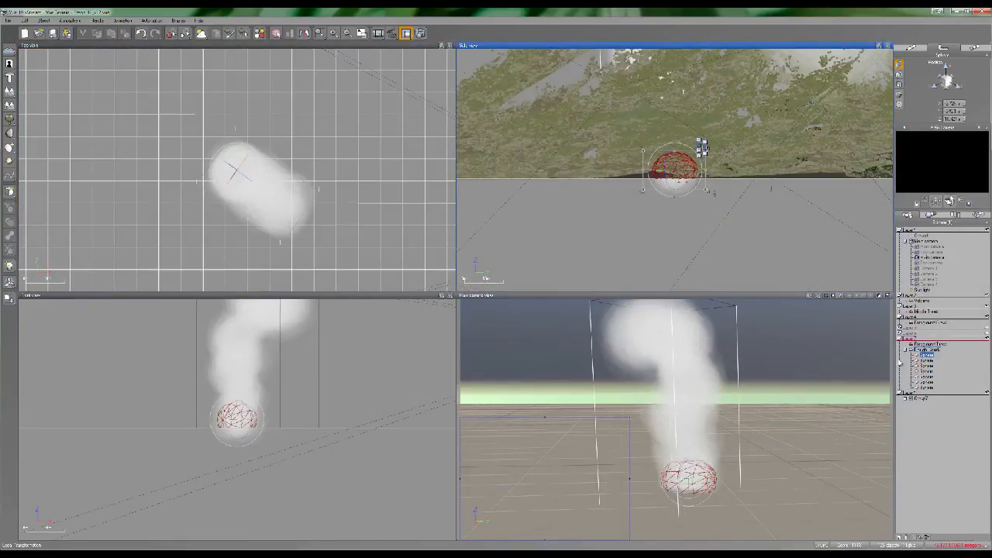
left_click(660, 338)
right_click_drag(688, 411, 658, 355)
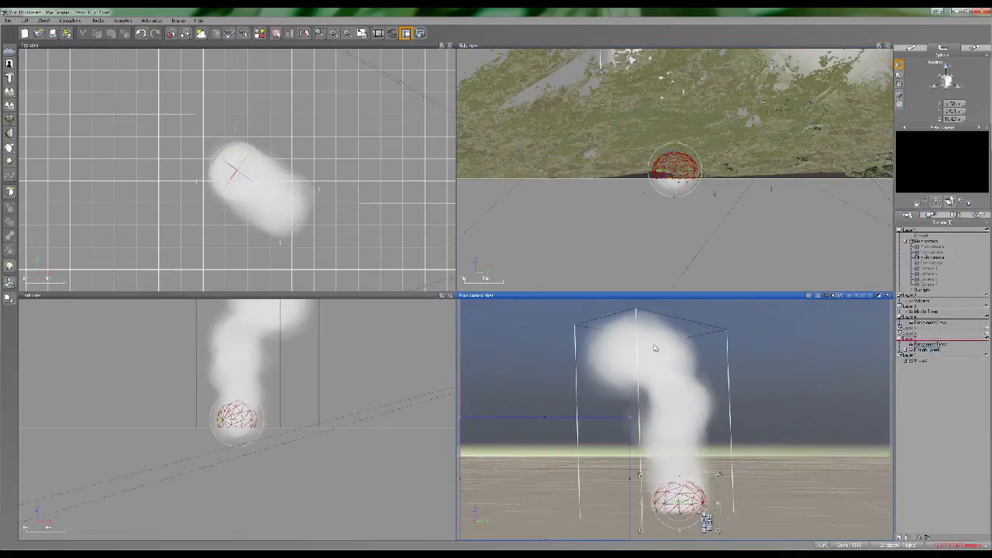
Select the whole Rough Cloud group and limit the render options to only the selected objects
right_click_drag(643, 419, 676, 434)
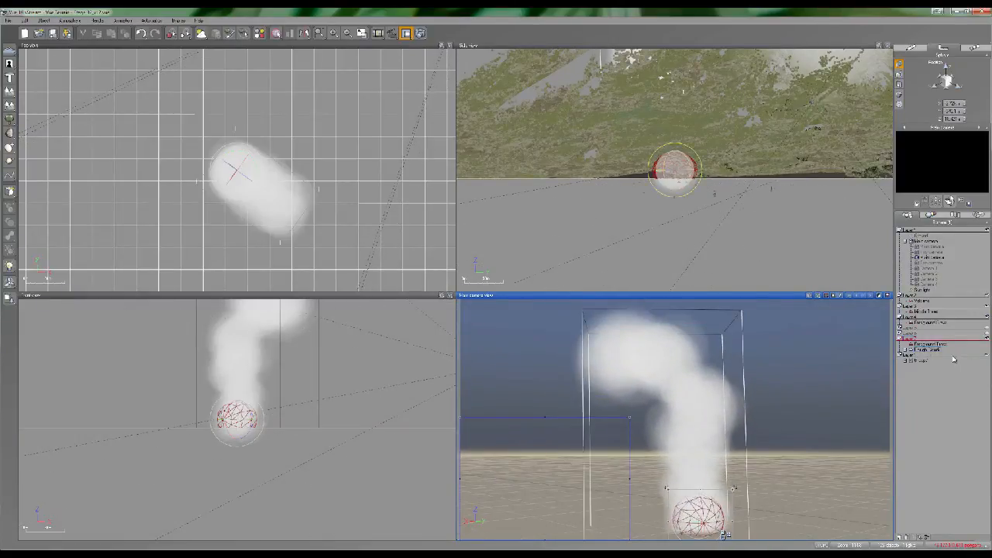
left_click(927, 350)
left_click(915, 50)
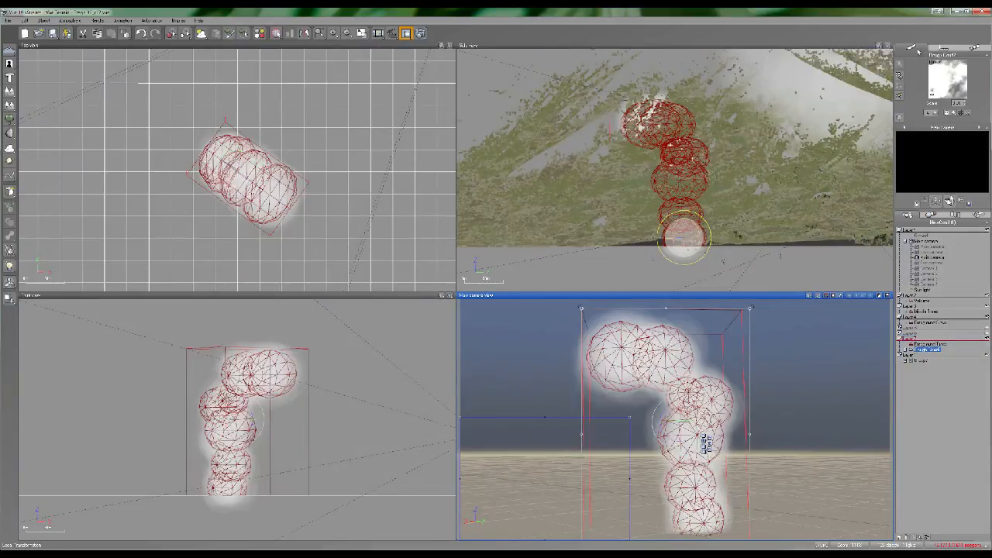
left_click(420, 32)
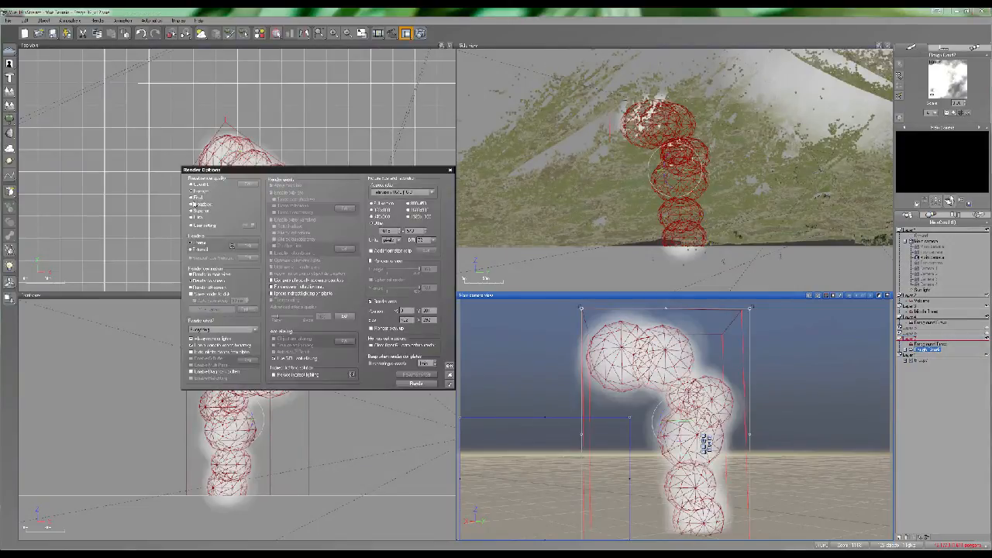
left_click(212, 334)
left_click(208, 341)
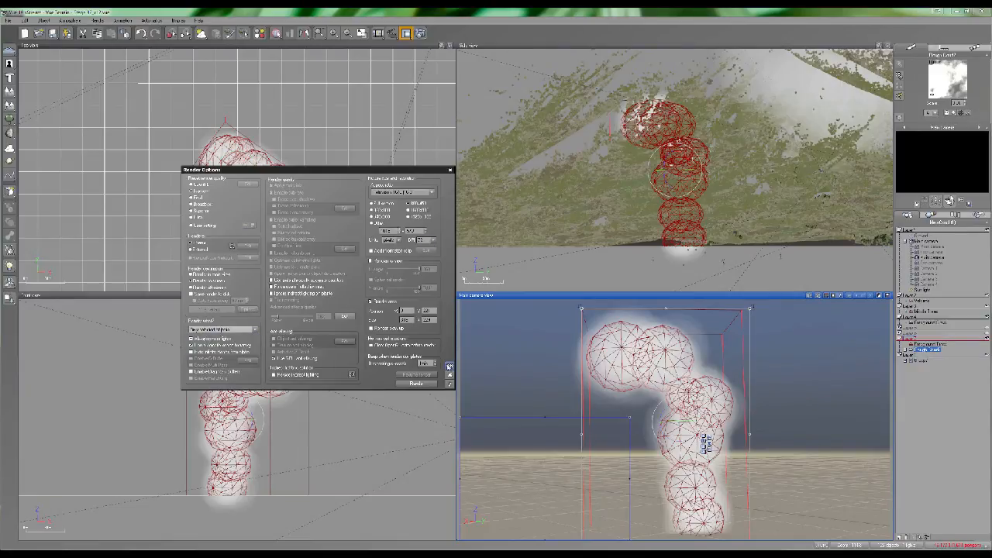
left_click(449, 367)
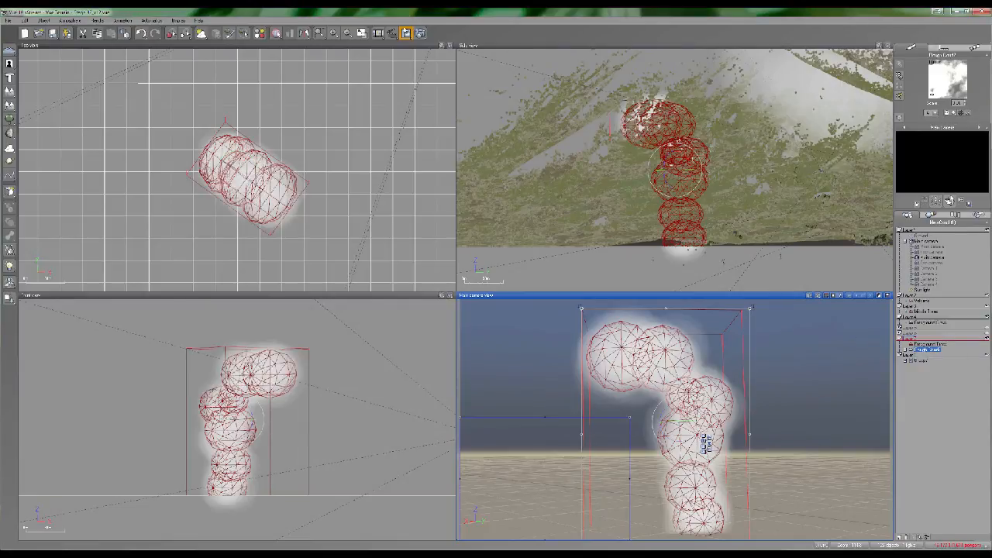
Render the Rough Cloud by itself from a slightly lower camera angle and close the finished render
left_click(420, 33)
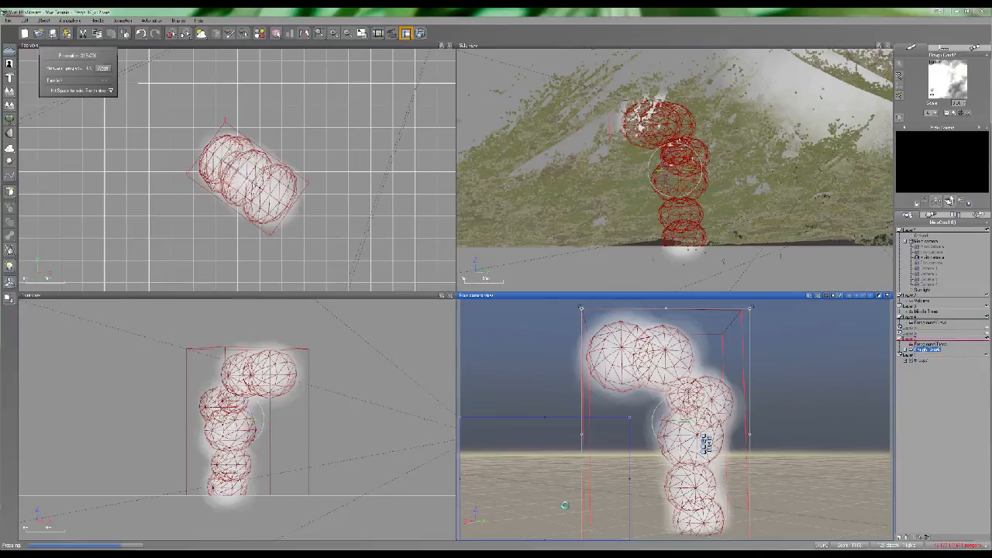
left_click(627, 179)
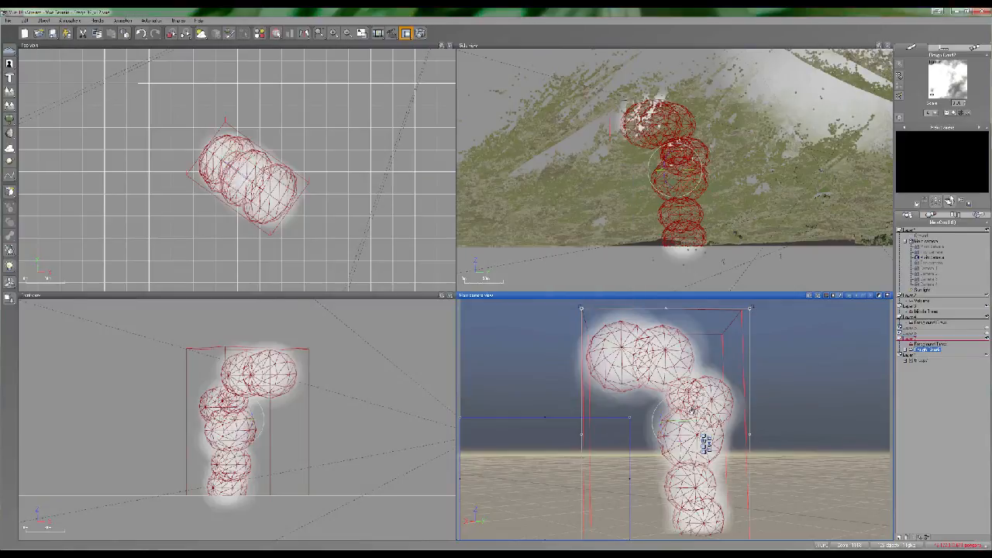
right_click(682, 418)
right_click_drag(693, 434, 683, 438)
left_click(410, 34)
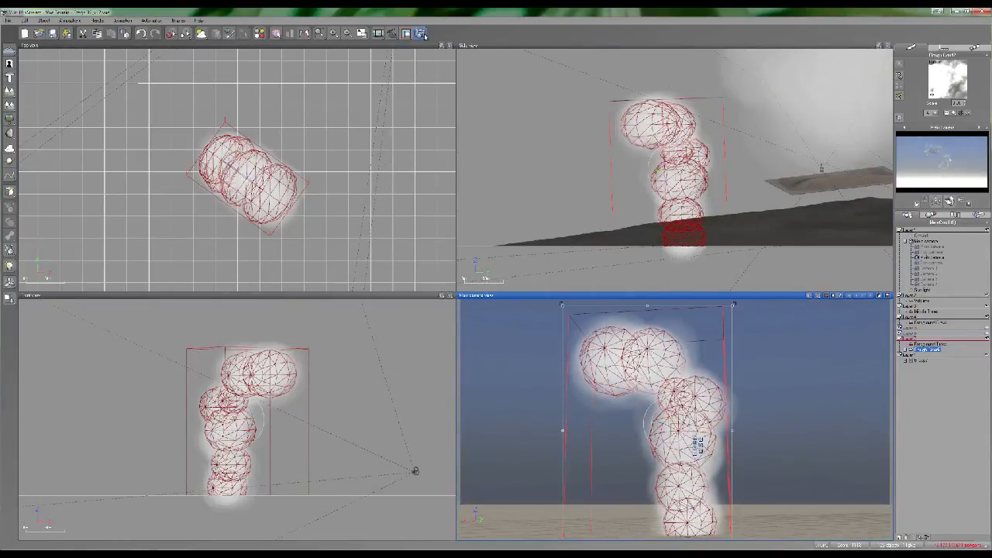
left_click(421, 34)
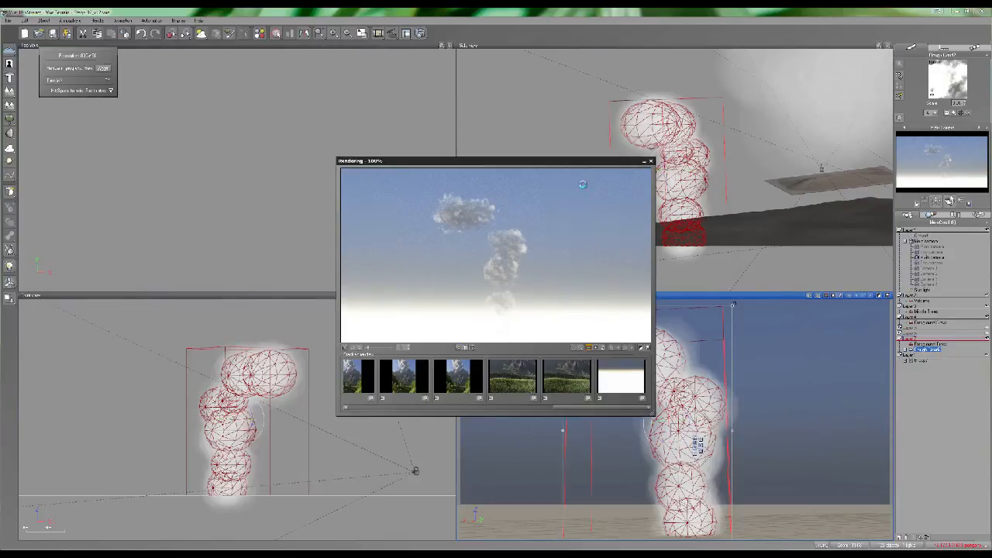
left_click(651, 162)
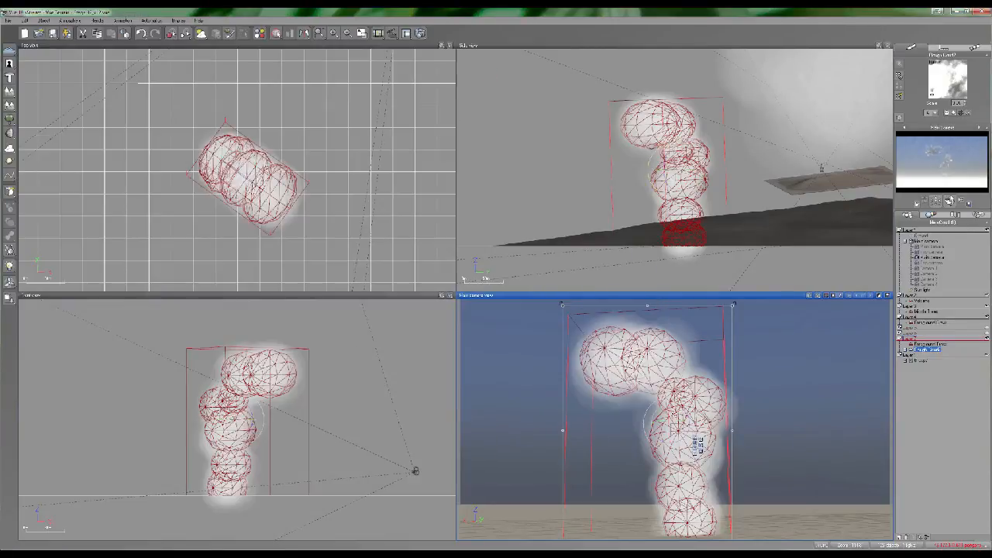
Raise the Rough Cloud vertically so its lowest sphere clears the ground, and test-render the column
right_click_drag(674, 434, 686, 431)
scroll(686, 431, "up", 5)
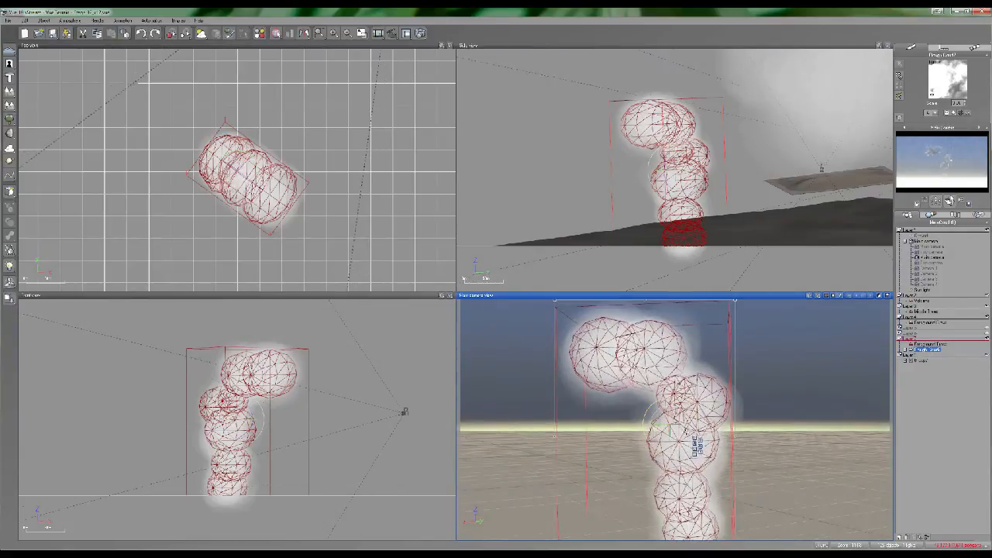
scroll(686, 431, "down", 5)
scroll(686, 431, "up", 5)
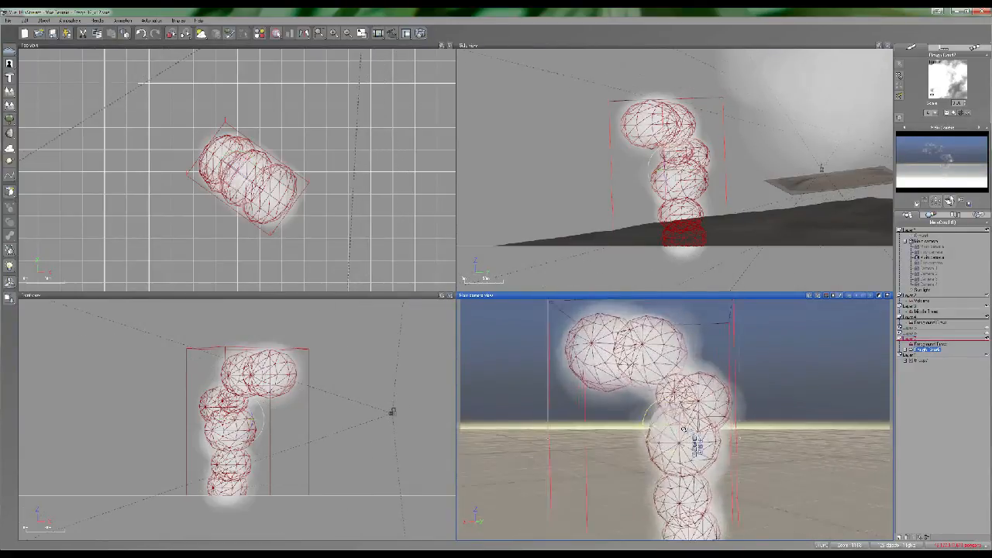
scroll(685, 432, "down", 2)
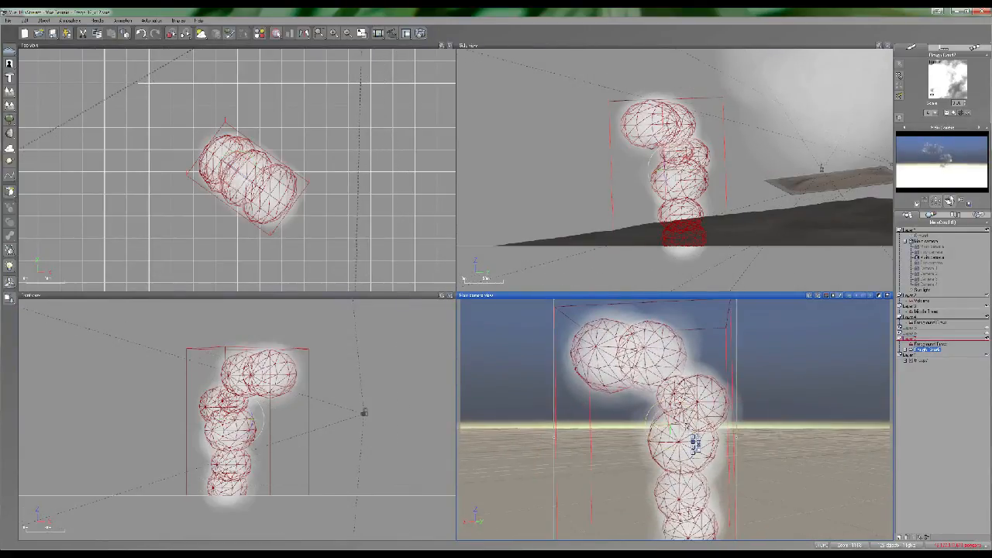
right_click_drag(648, 400, 647, 390)
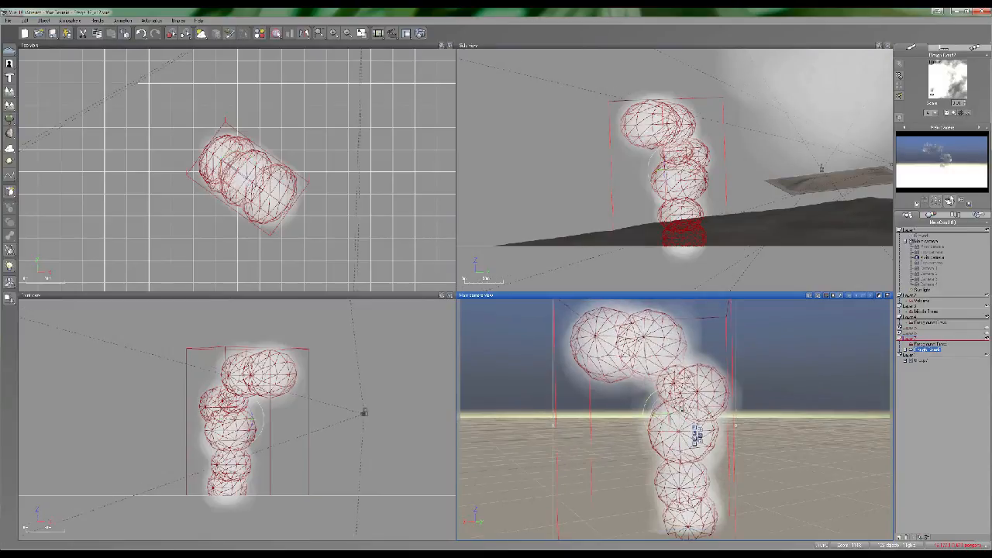
left_click(673, 410)
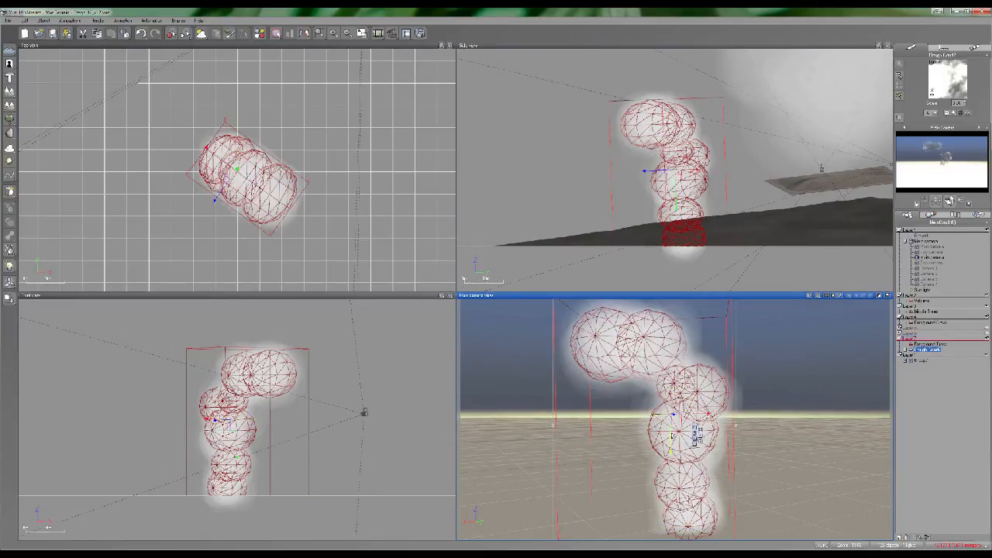
left_click_drag(672, 412, 671, 330)
right_click_drag(669, 330, 663, 384)
left_click_drag(674, 437, 673, 403)
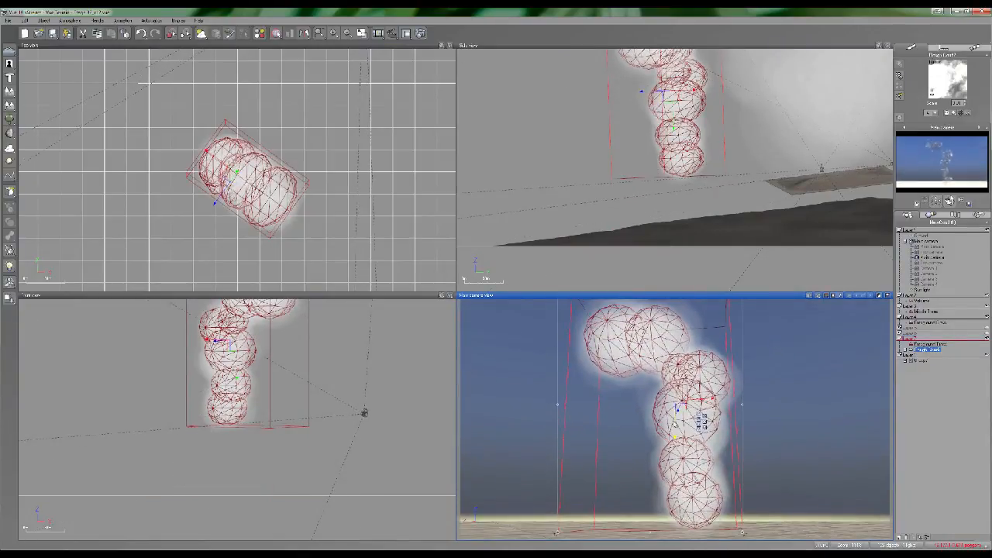
left_click(419, 32)
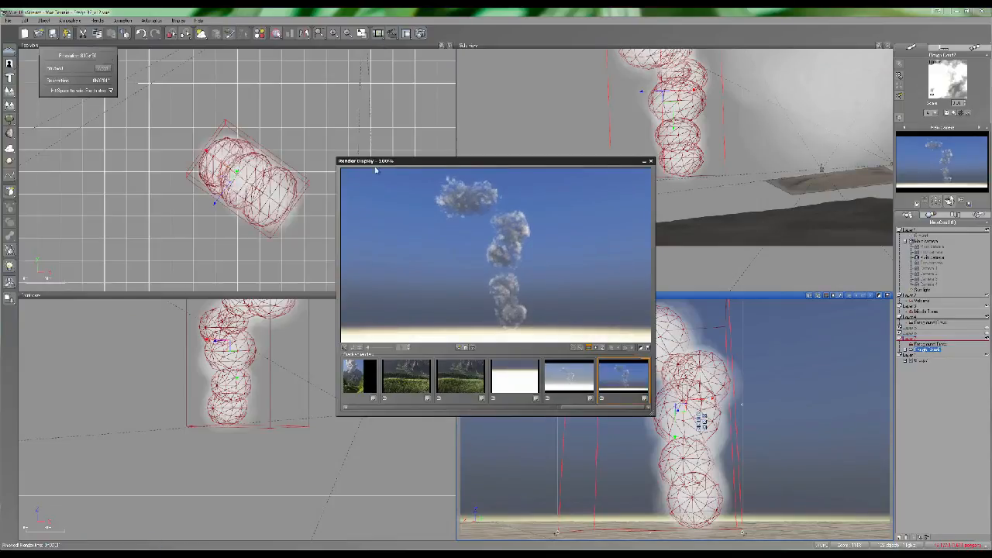
left_click(650, 160)
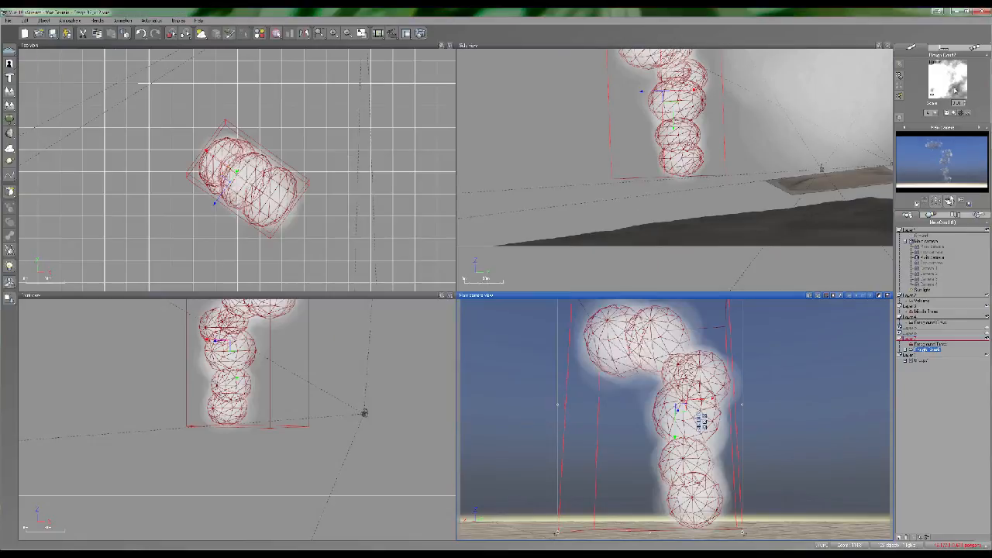
Replace the Rough Cloud's material with the Soft with Variations preset from the metacloud materials
double_click(947, 78)
left_click(595, 194)
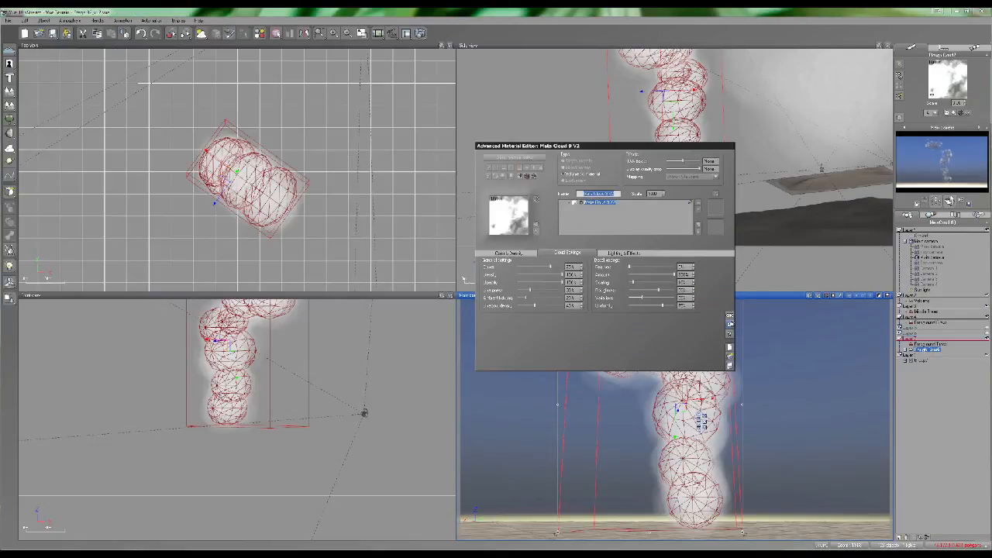
left_click(730, 326)
left_click(946, 79)
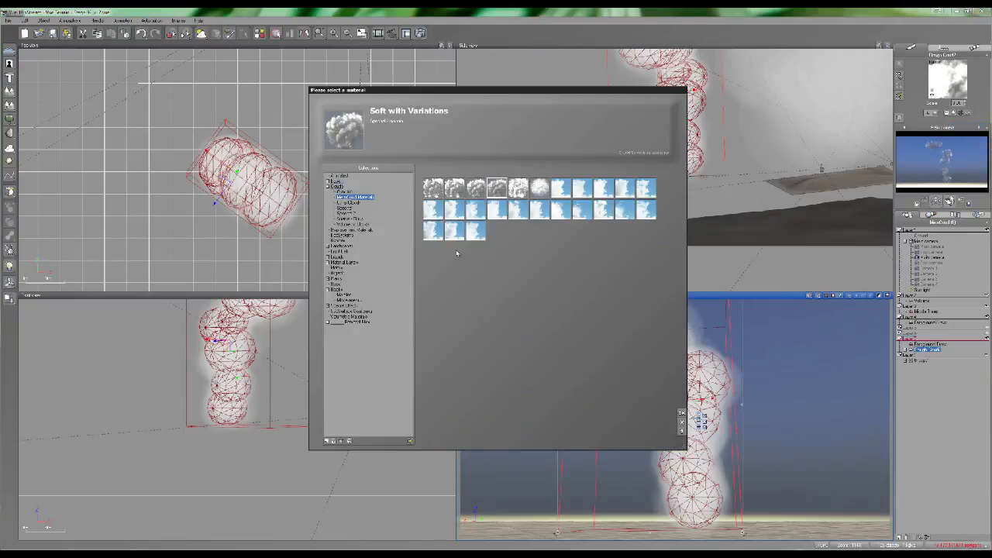
double_click(497, 187)
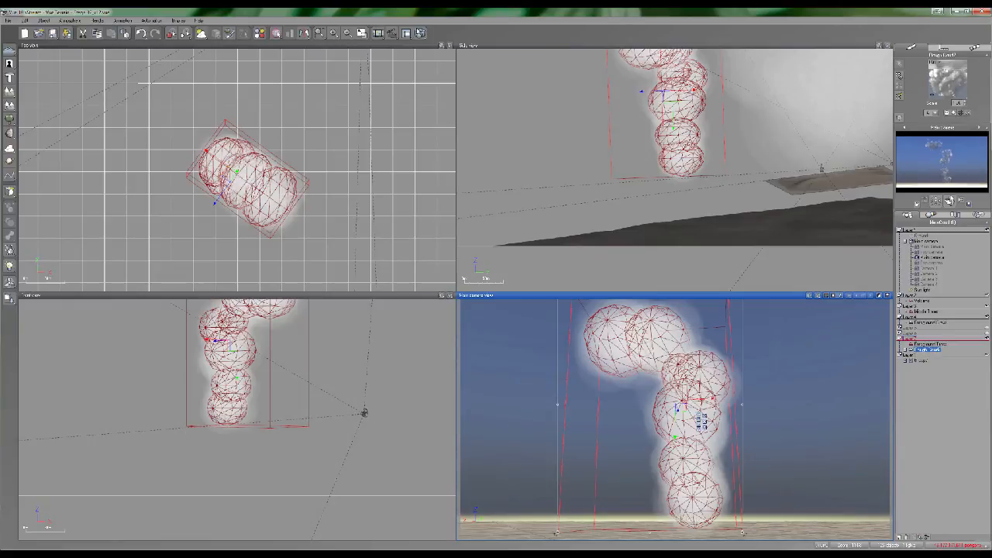
Render the cloud with its new material and compare it with the previous render
left_click(420, 33)
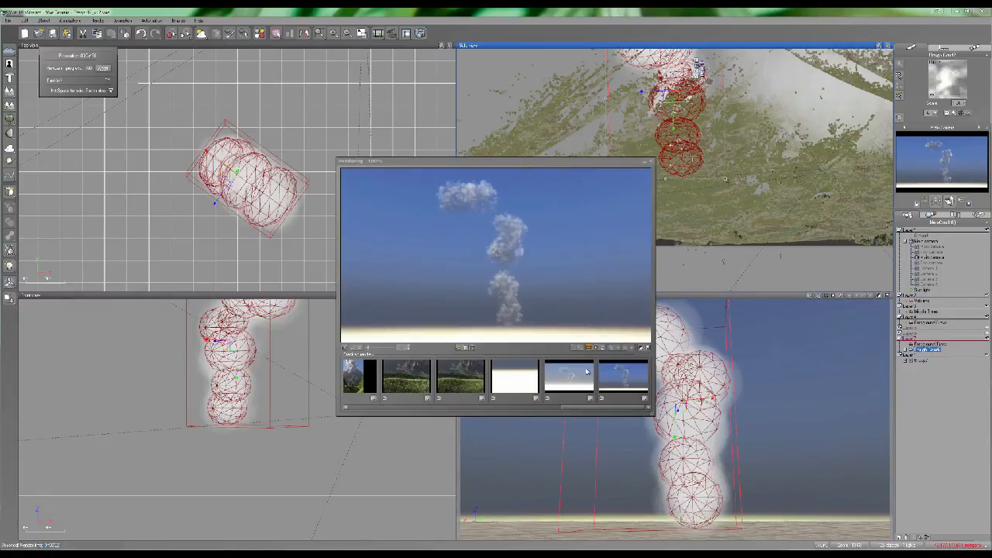
left_click(623, 382)
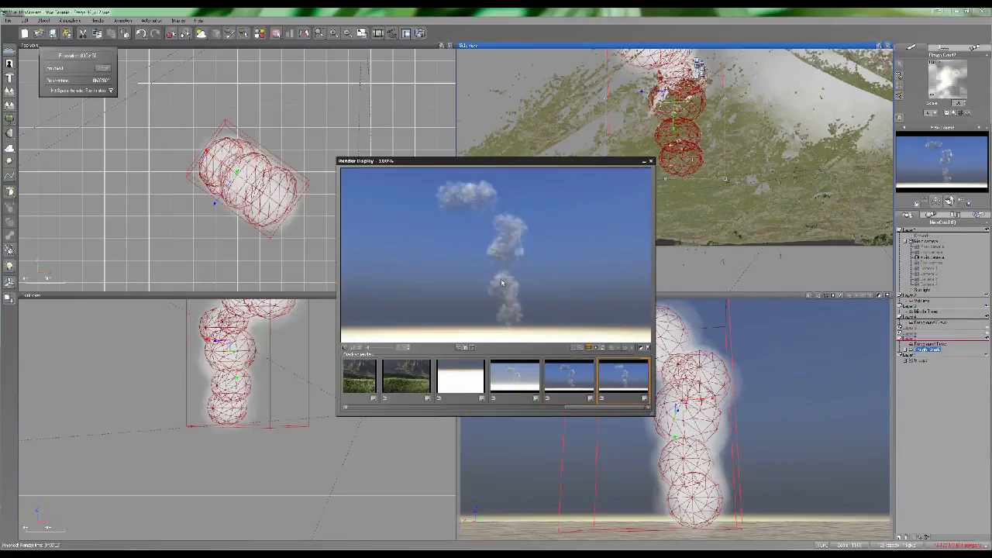
left_click(564, 379)
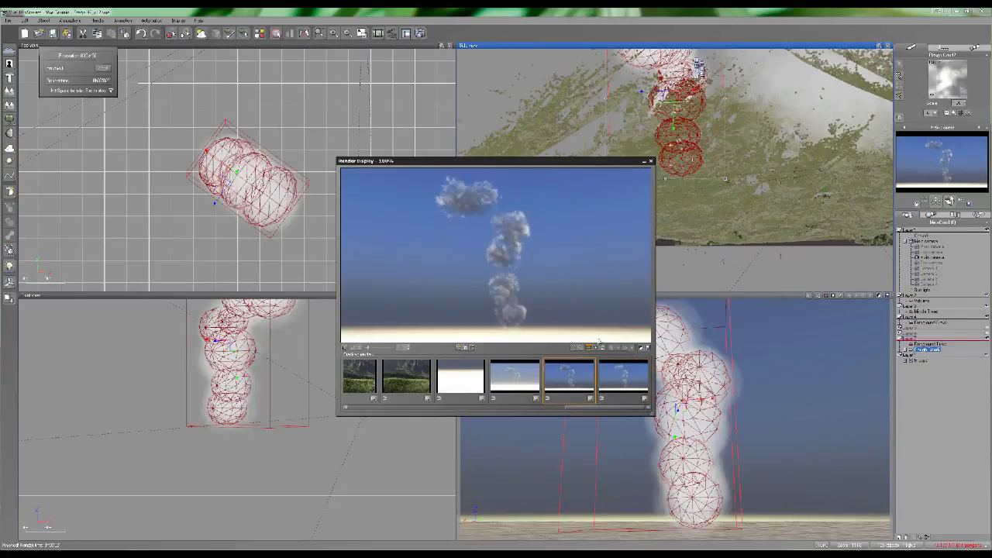
left_click(650, 161)
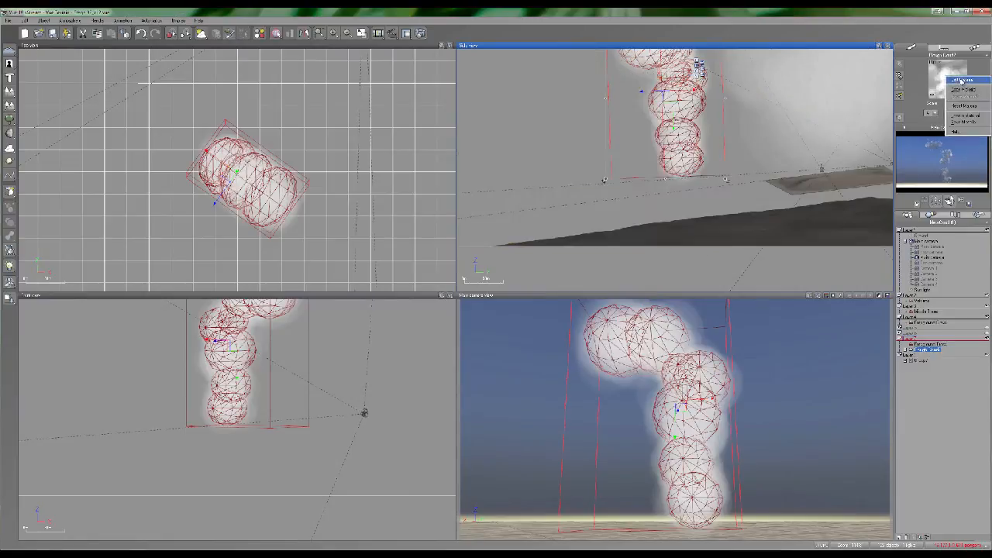
Open the Soft with Variations material for editing and change its overall scale
double_click(948, 76)
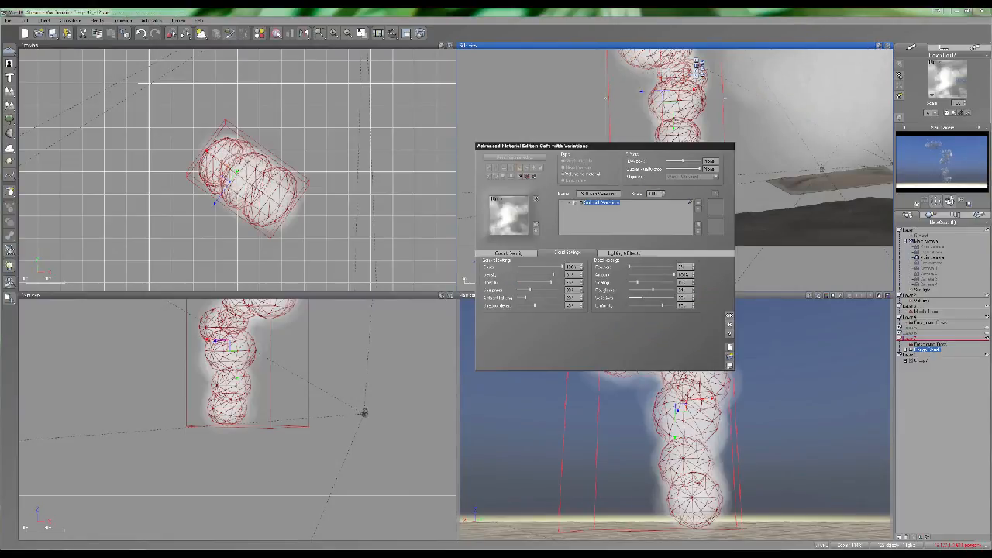
double_click(659, 193)
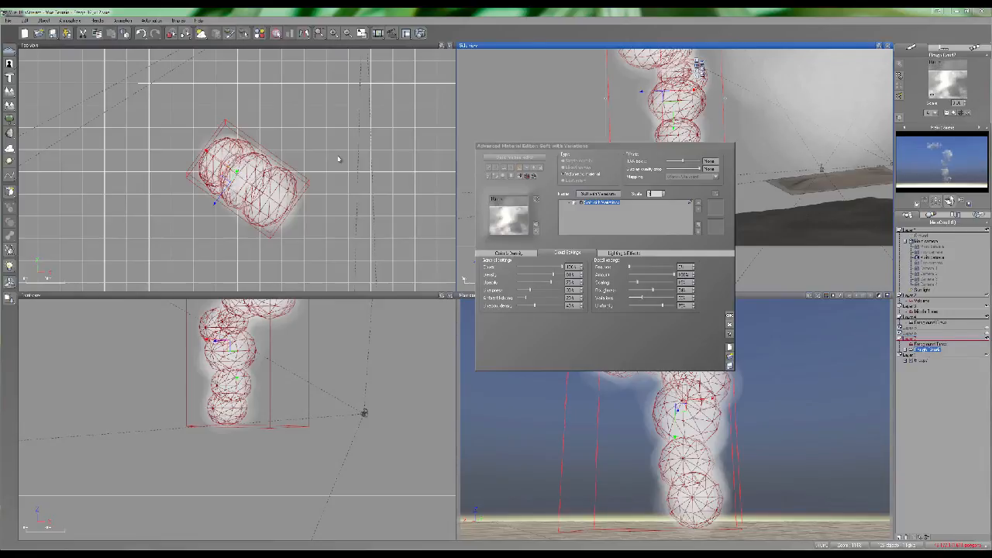
key("Return")
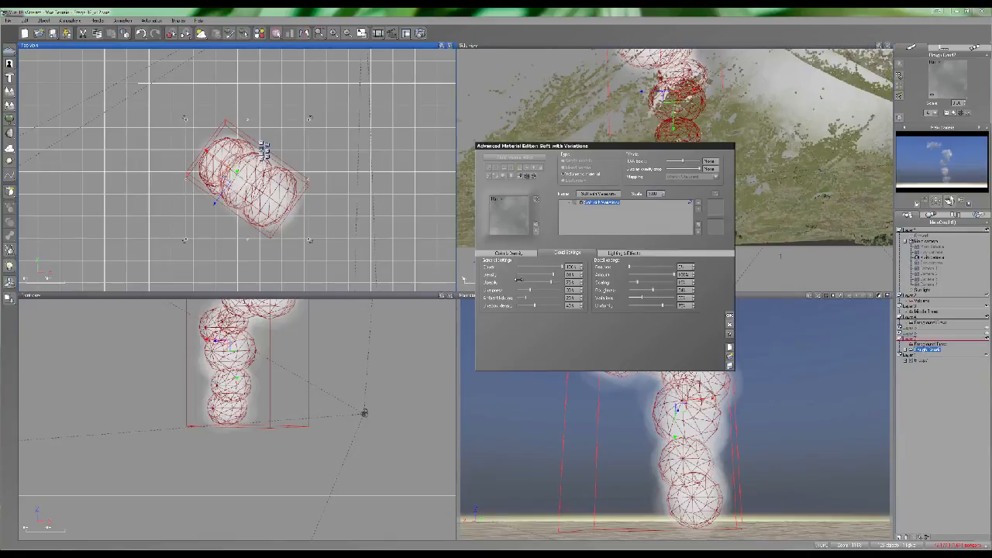
Set the cloud material's density to 300% and lower its opacity
left_click(572, 273)
type("300")
key("Tab")
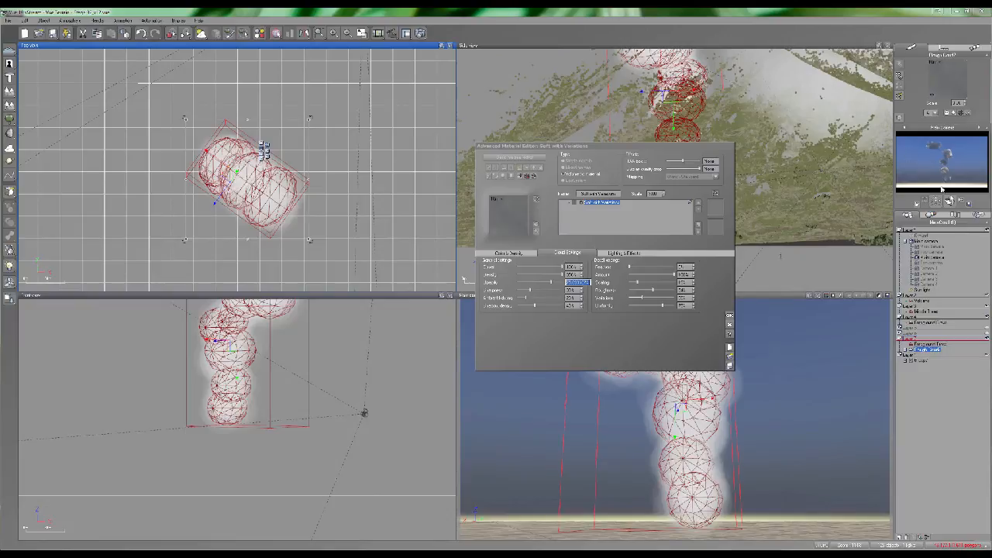
left_click(498, 287)
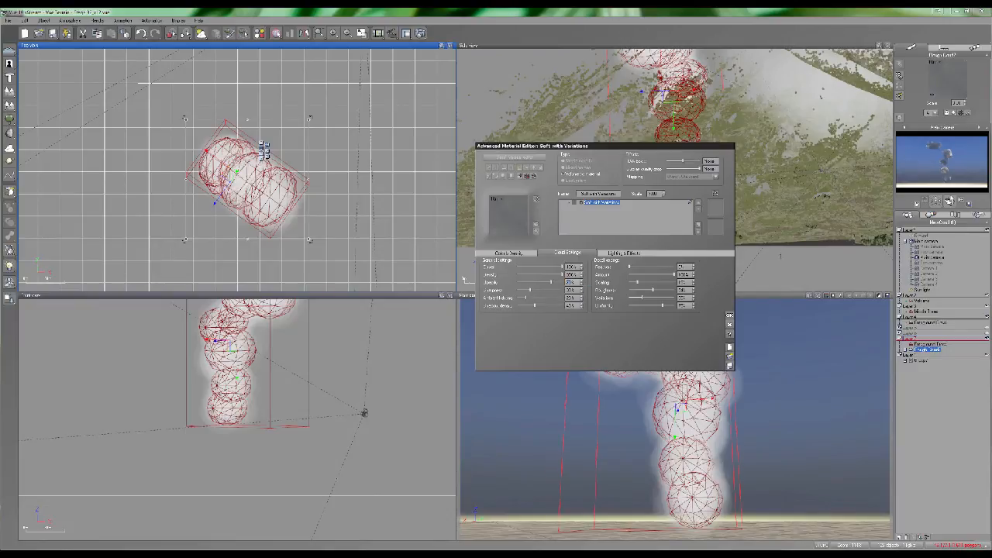
left_click_drag(552, 282, 521, 283)
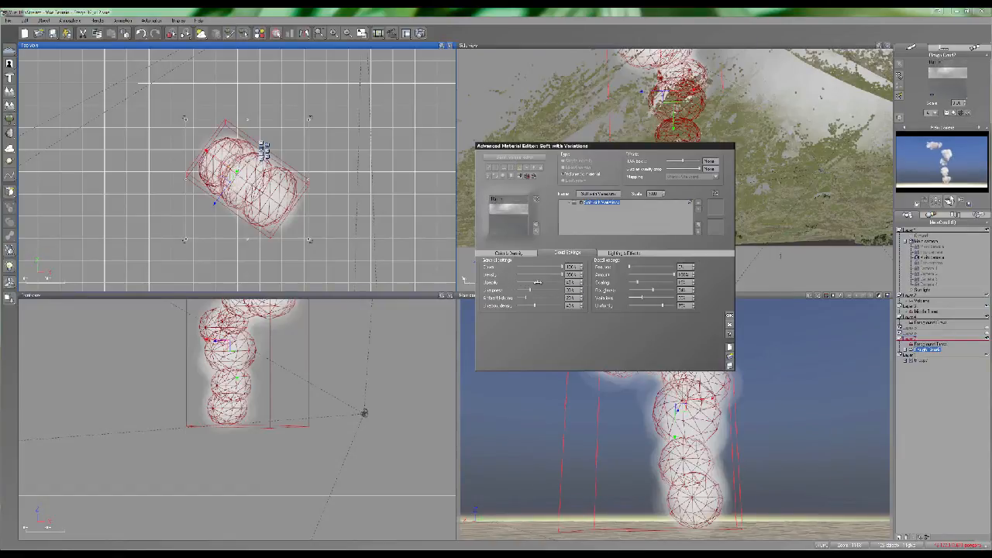
Render the cloud column with the edited material and review the stored render again
left_click(419, 33)
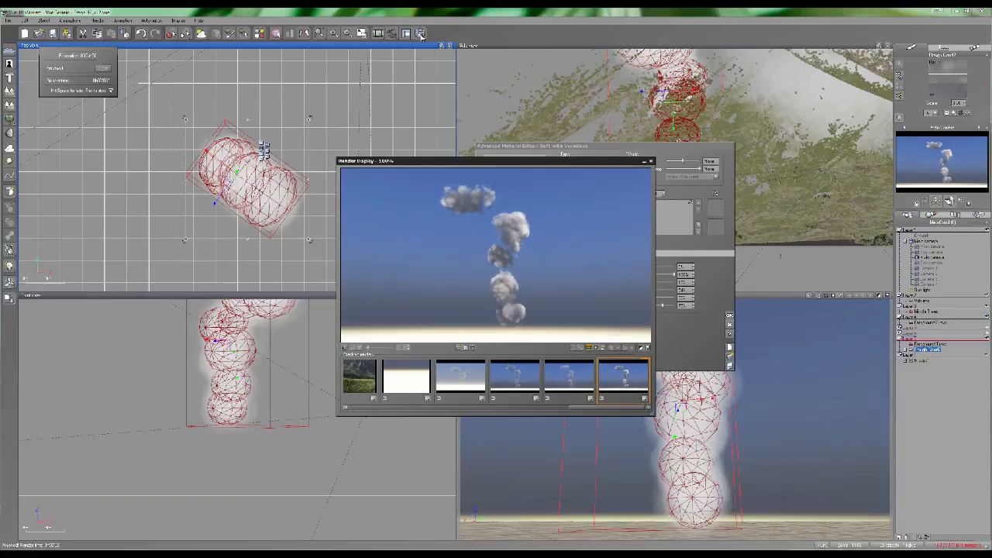
left_click(650, 162)
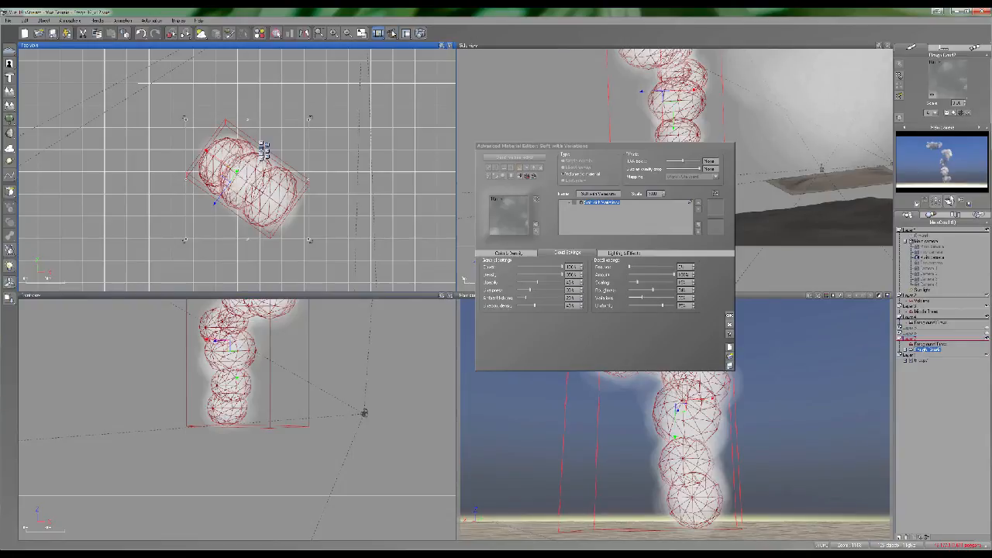
left_click(389, 35)
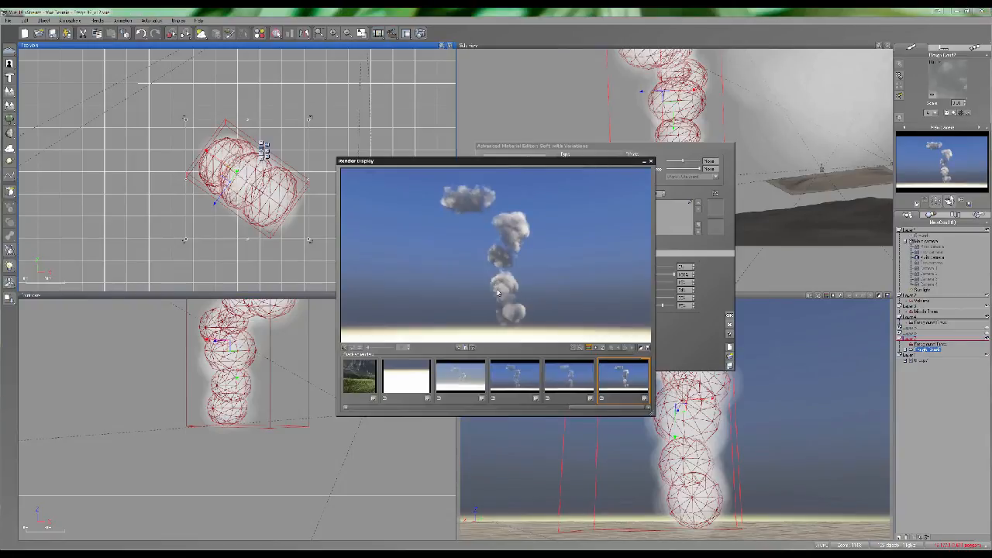
left_click(651, 161)
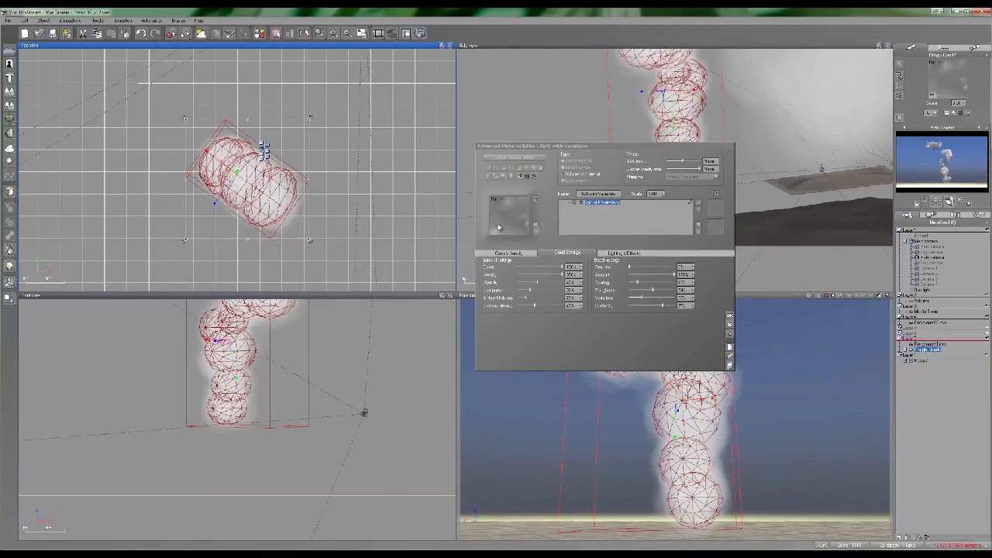
Lower the cloud material's sharpness and test-render the cloud column
left_click_drag(547, 290, 540, 290)
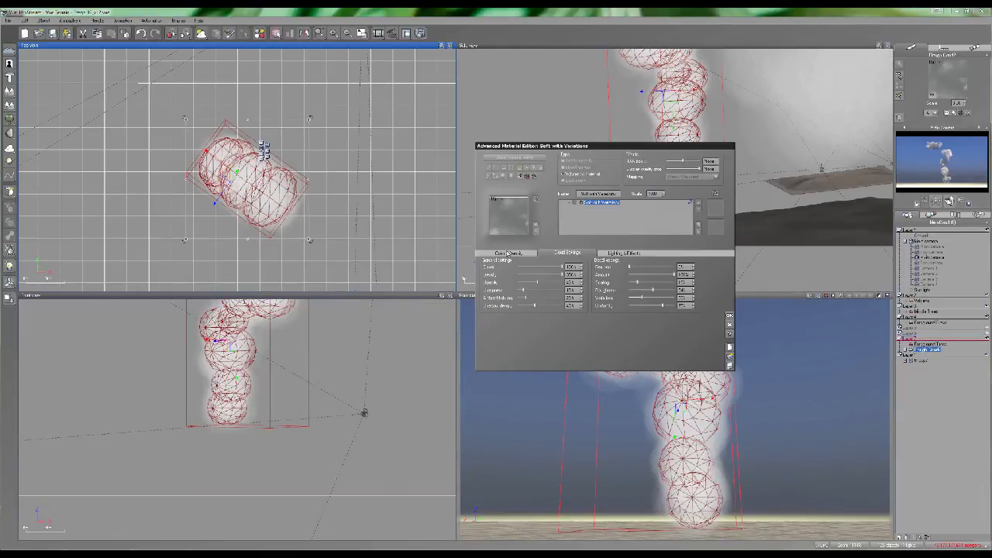
left_click_drag(548, 292, 530, 294)
left_click(421, 36)
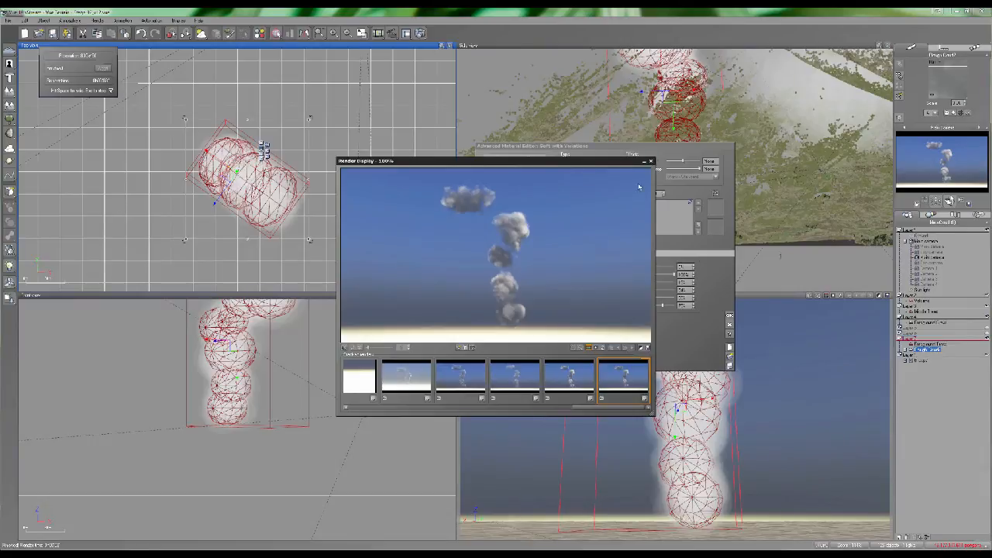
left_click(651, 161)
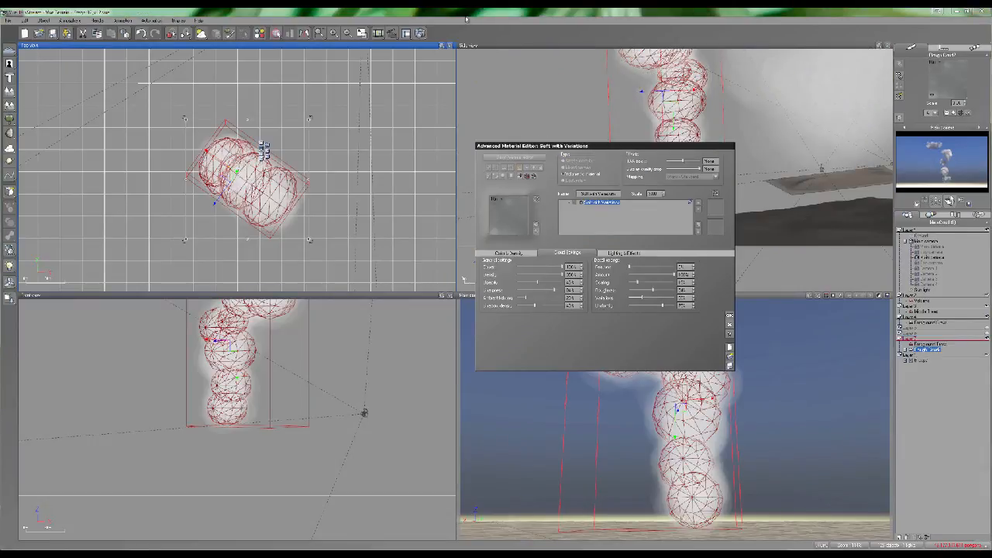
Render the cloud column with the changed sharpness and compare it with the previous stored render
key("F9")
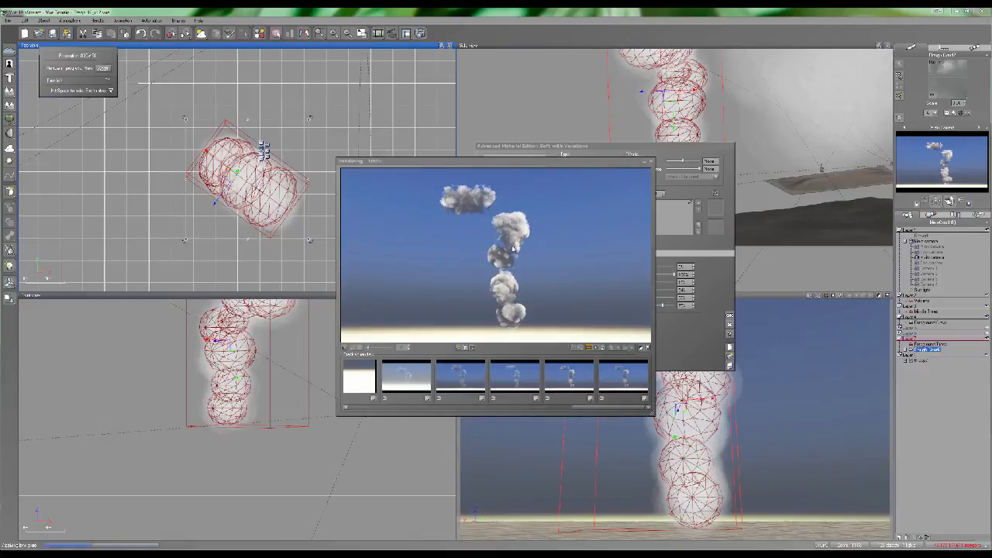
left_click(577, 387)
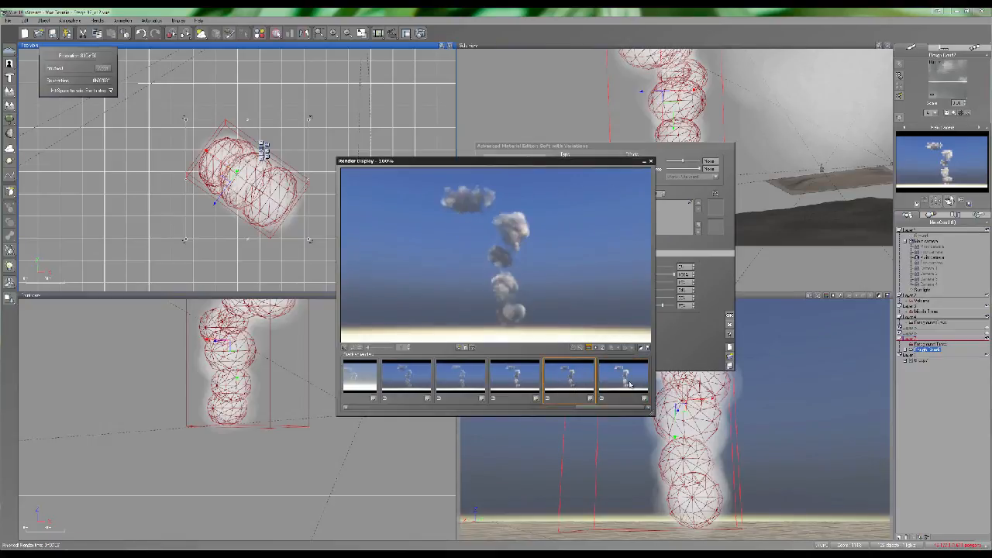
left_click(624, 372)
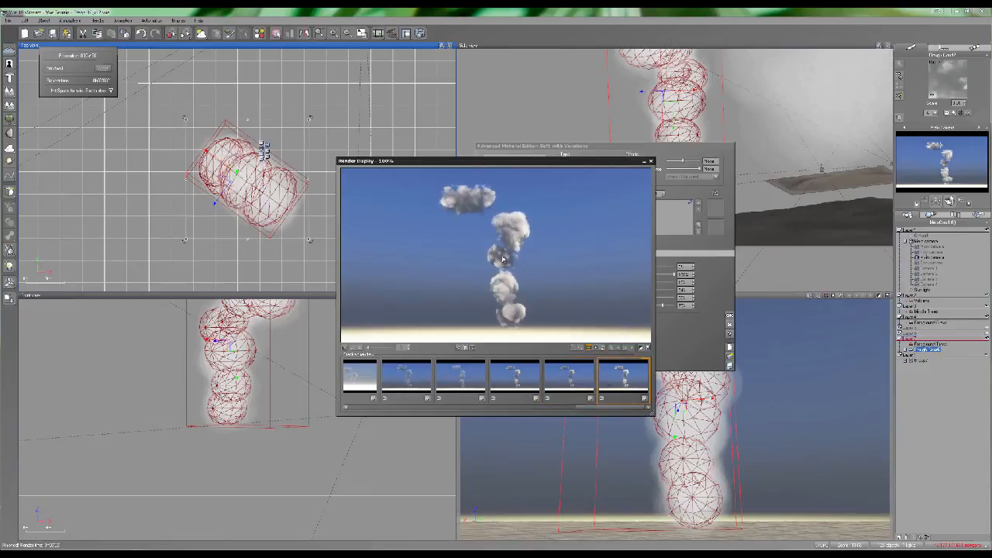
left_click(651, 161)
Raise the cloud material's feathering and opacity, and slightly reduce its cover
left_click_drag(630, 267, 653, 267)
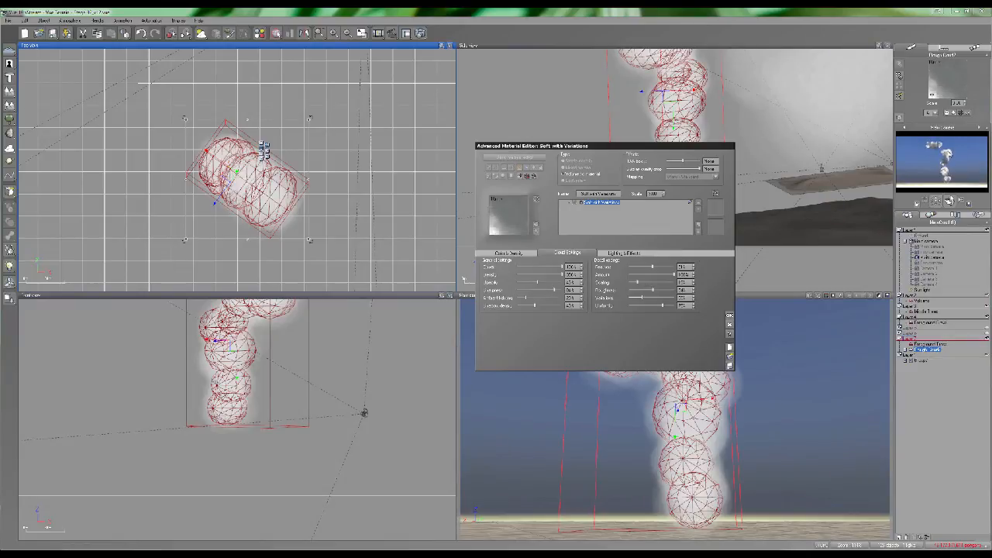
left_click_drag(547, 265, 551, 267)
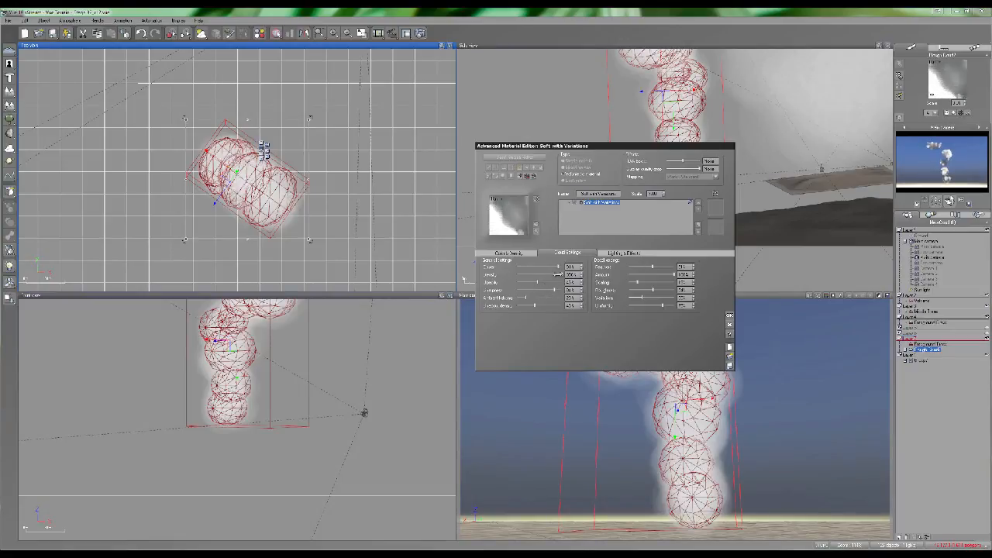
left_click_drag(538, 283, 555, 283)
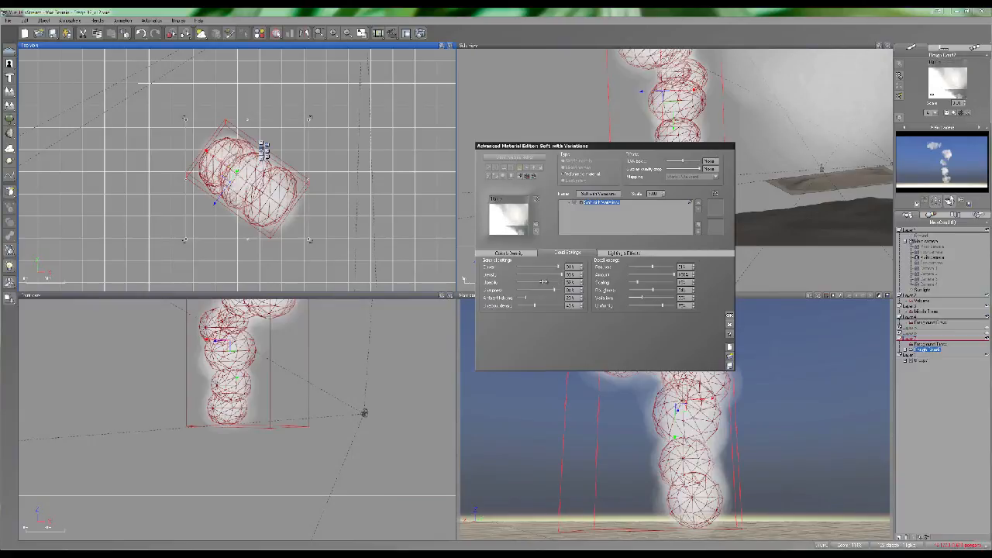
left_click_drag(545, 283, 552, 283)
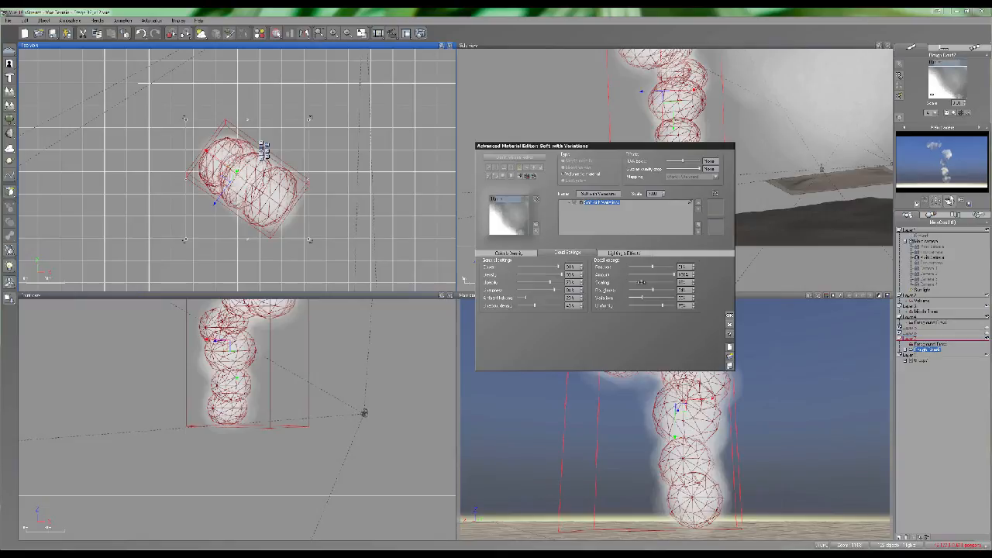
Try different detail scaling values with a test render of the column, and discard the material edits
left_click_drag(642, 283, 652, 282)
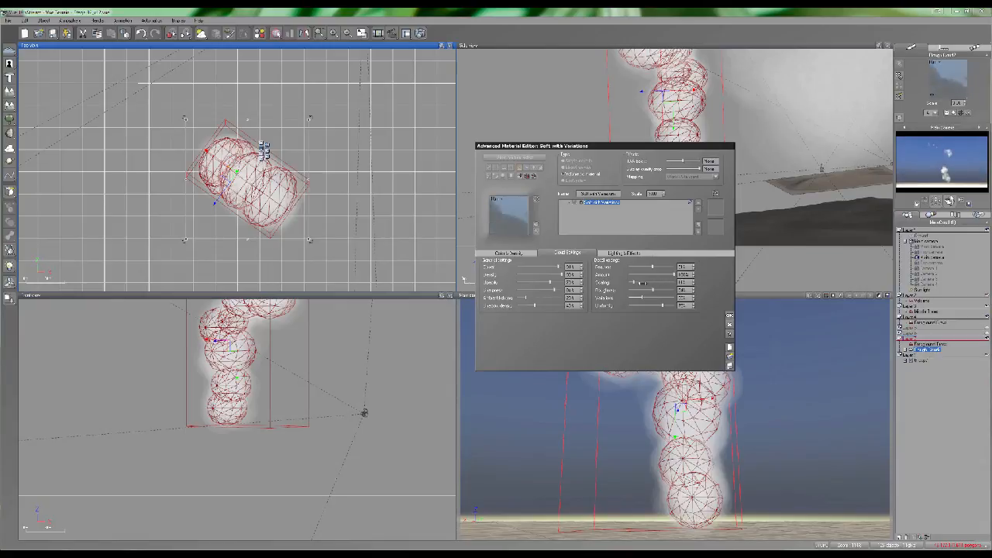
left_click_drag(653, 284, 638, 283)
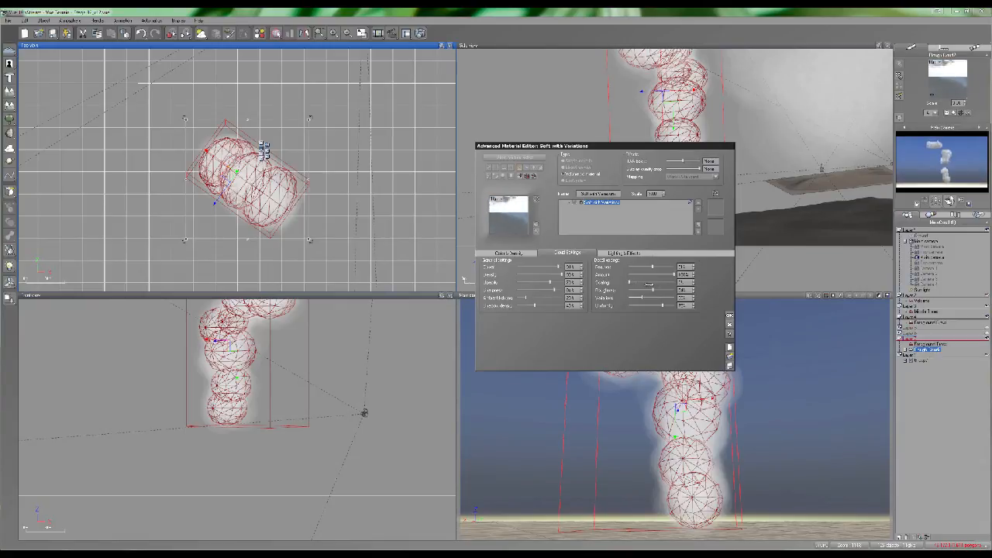
left_click(419, 33)
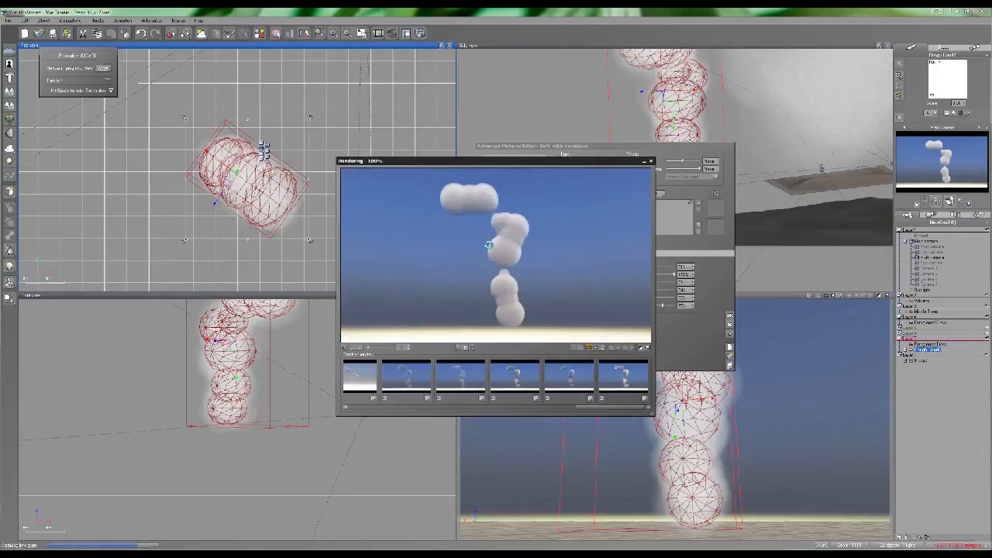
left_click(650, 161)
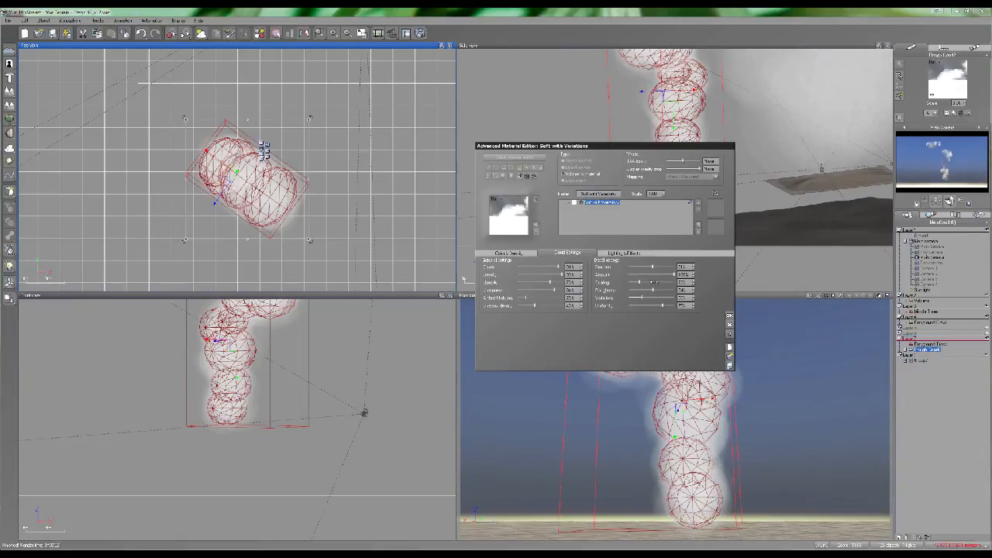
left_click(730, 325)
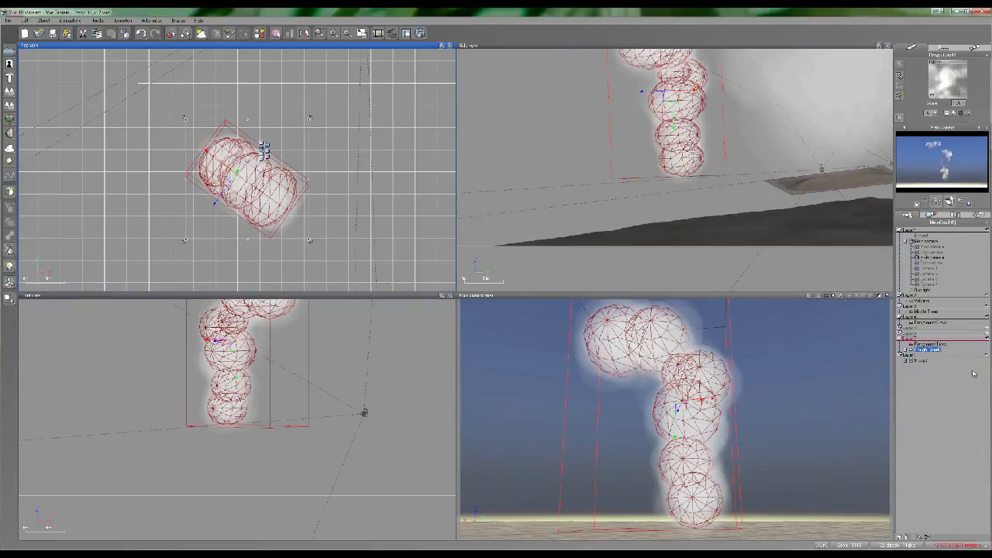
Open the material of the plume group in the last layer and examine its cover, density and opacity settings
left_click(900, 328)
left_click(900, 328)
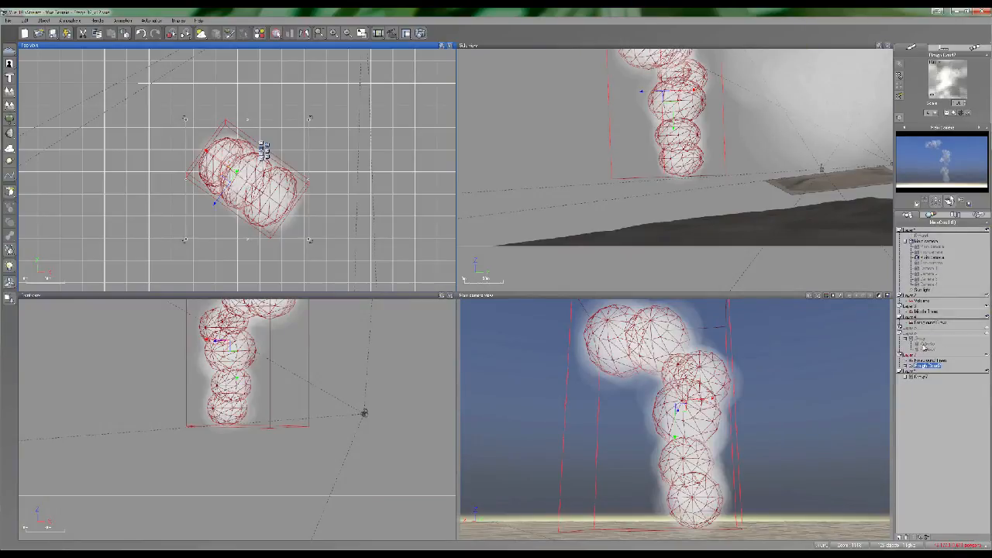
double_click(913, 362)
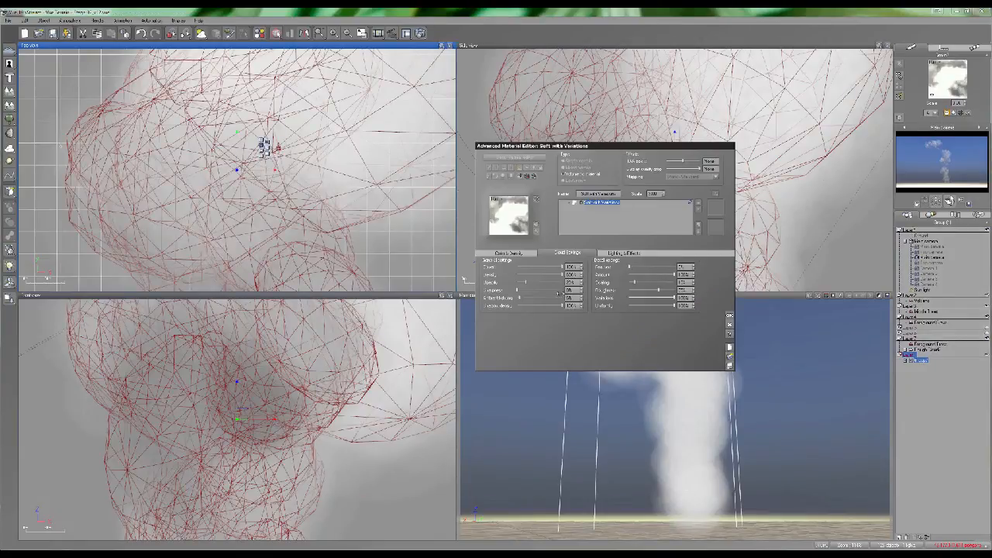
left_click(575, 268)
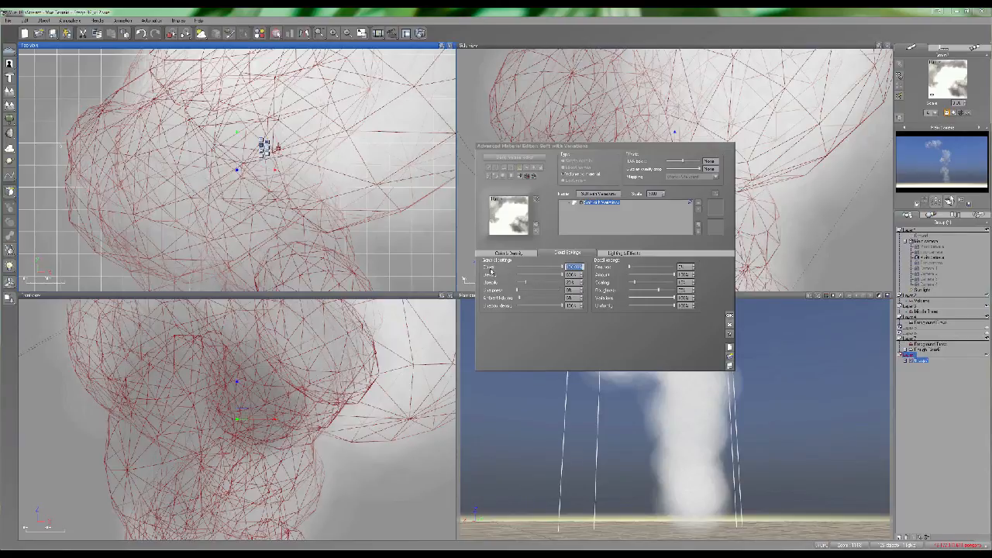
left_click(491, 271)
left_click(573, 275)
left_click(573, 276)
left_click(575, 283)
left_click(642, 366)
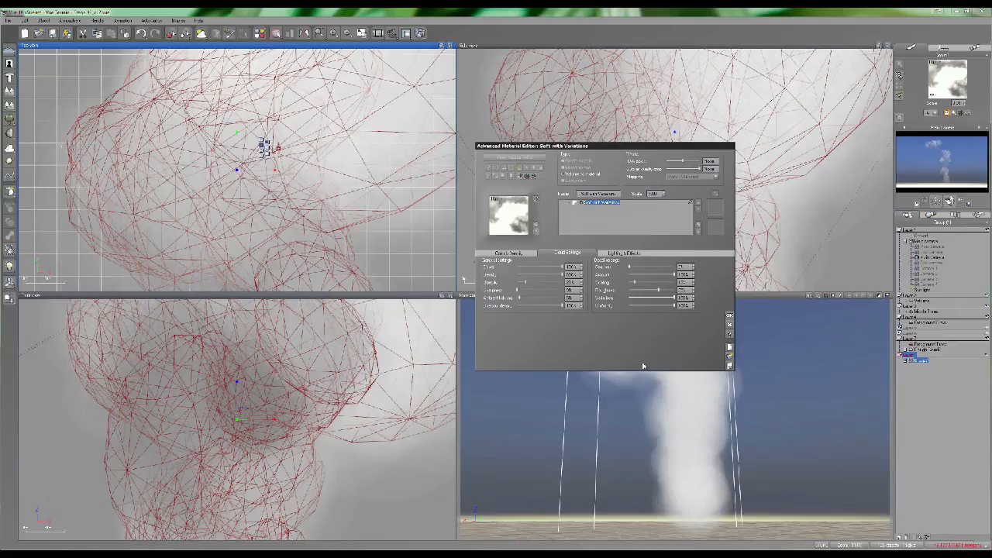
left_click(729, 325)
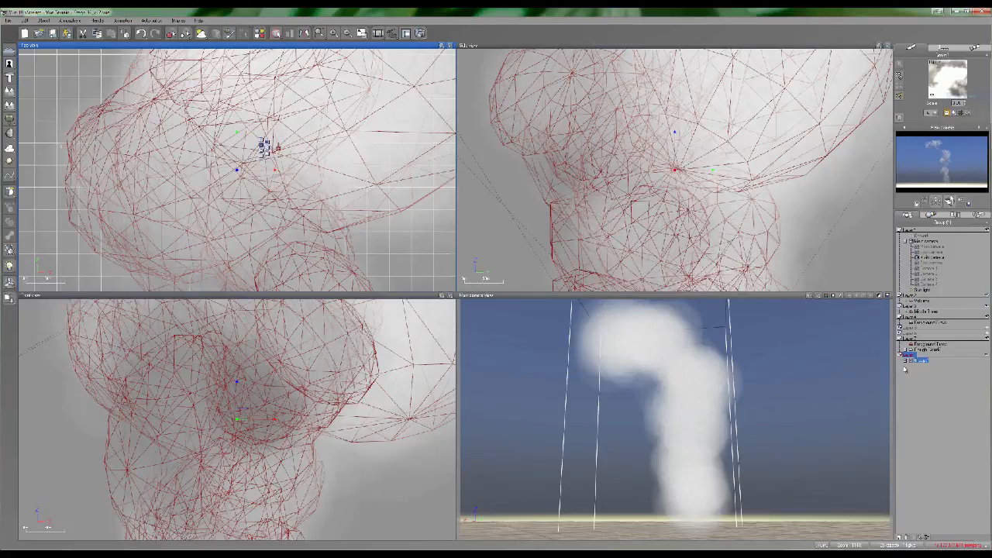
Apply the plume group's material to the metacloud column and test-render it
left_click(929, 350)
right_click(951, 76)
left_click(955, 92)
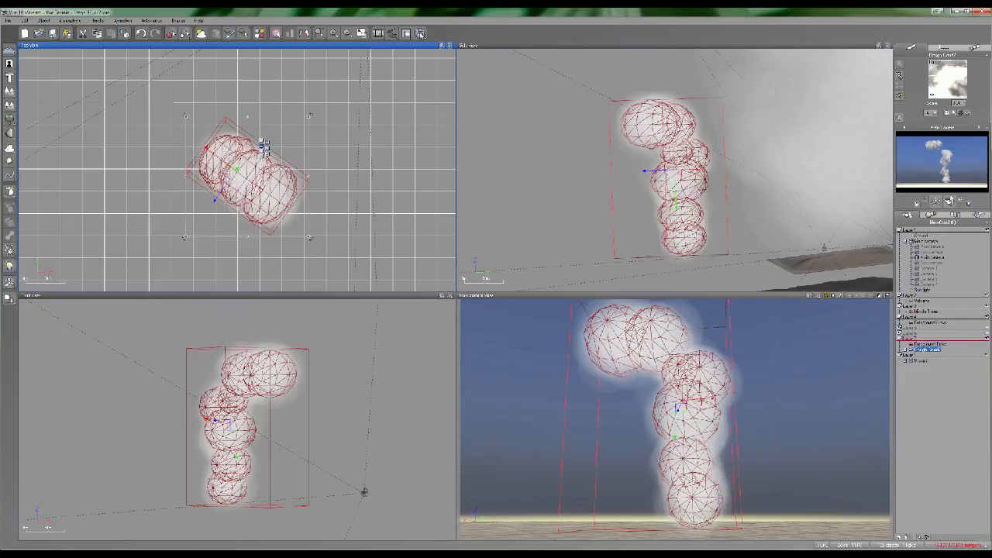
left_click(420, 33)
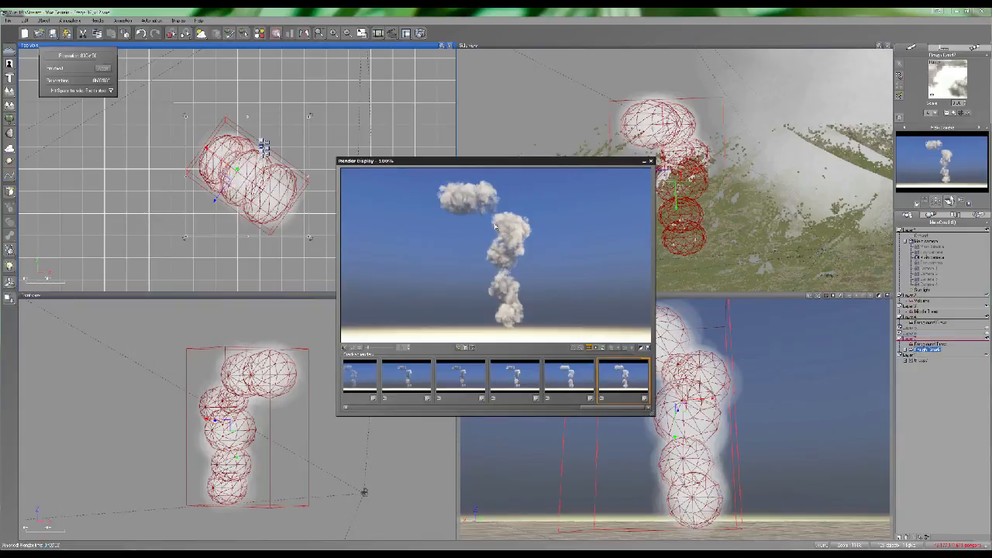
left_click(650, 162)
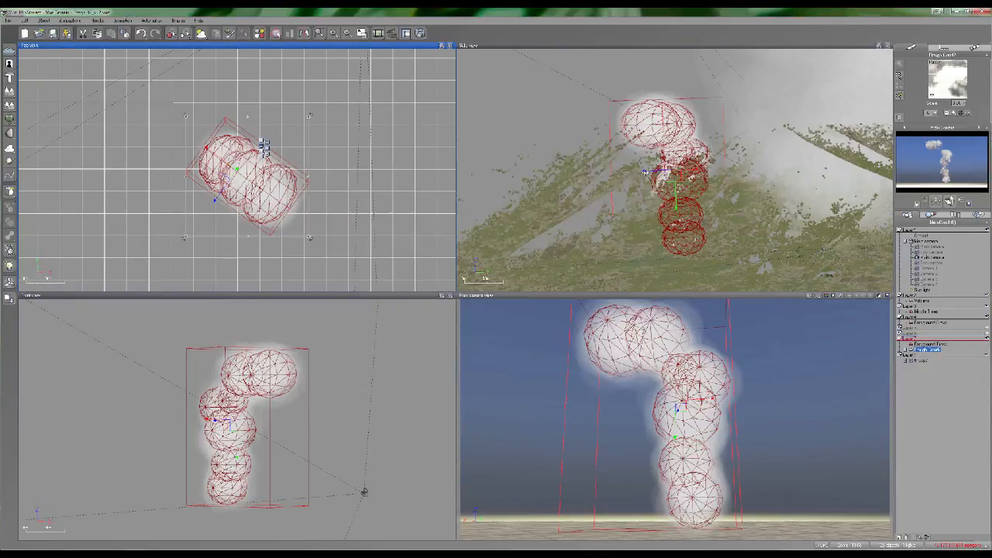
Orbit the main camera to a backlit view of the cloud column, render it and compare with the front-lit render
right_click_drag(671, 439, 802, 470)
right_click_drag(632, 449, 634, 448)
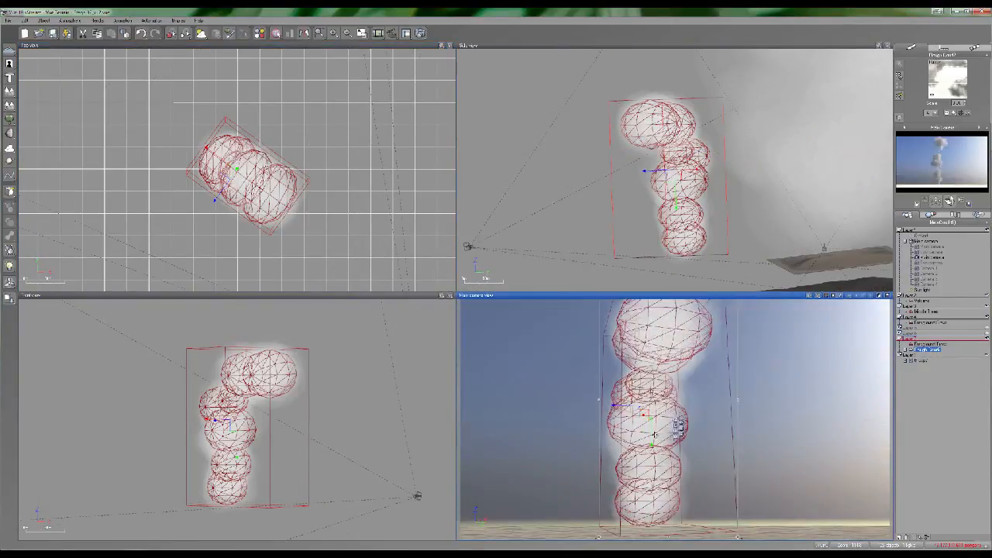
left_click(423, 34)
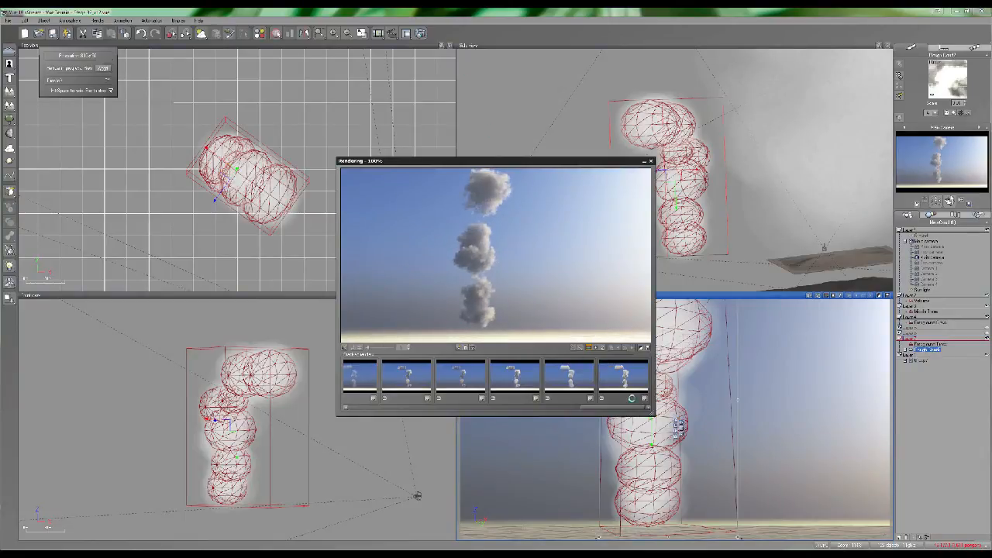
left_click(570, 377)
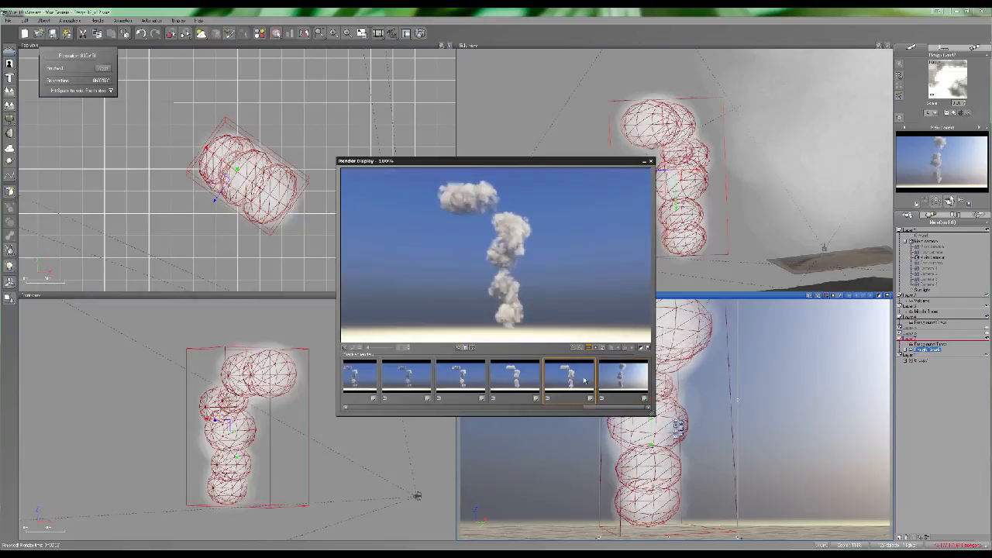
left_click(624, 384)
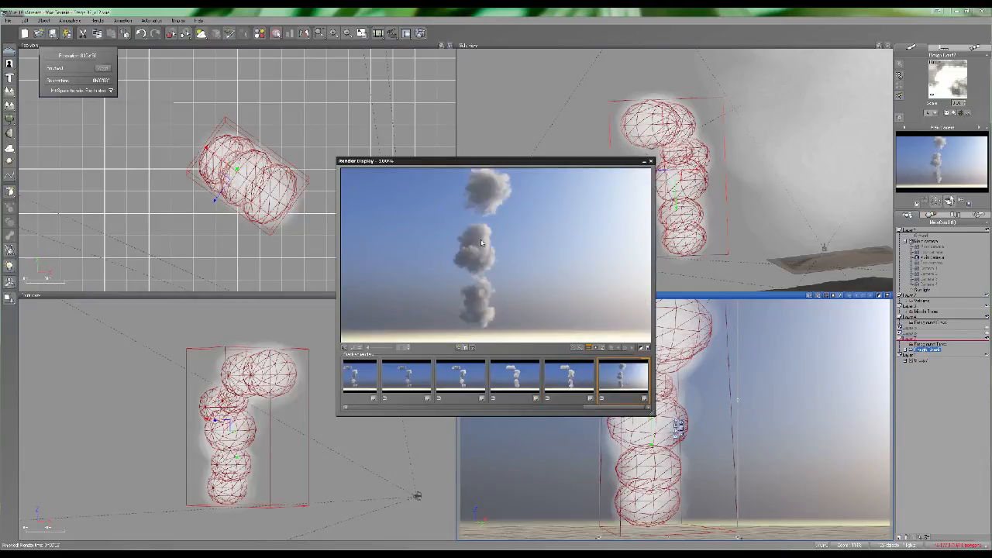
left_click(651, 162)
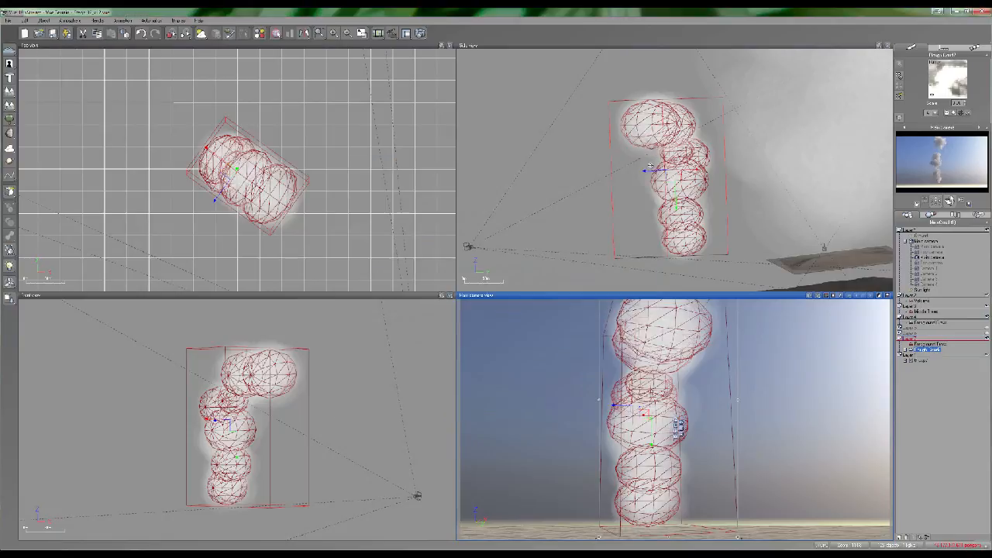
Raise the opacity of the metacloud column's material and accept the edit
double_click(947, 78)
left_click_drag(528, 283, 544, 282)
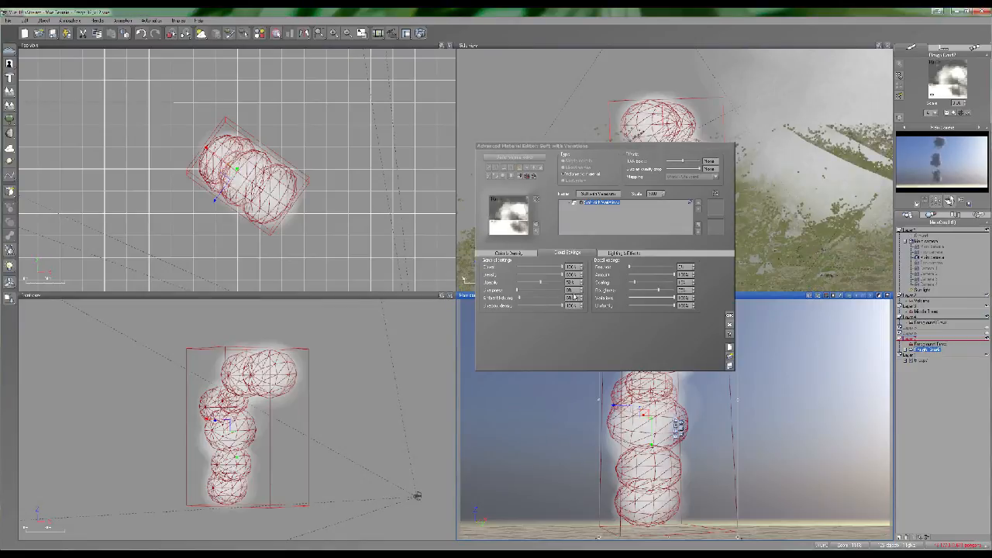
left_click(729, 315)
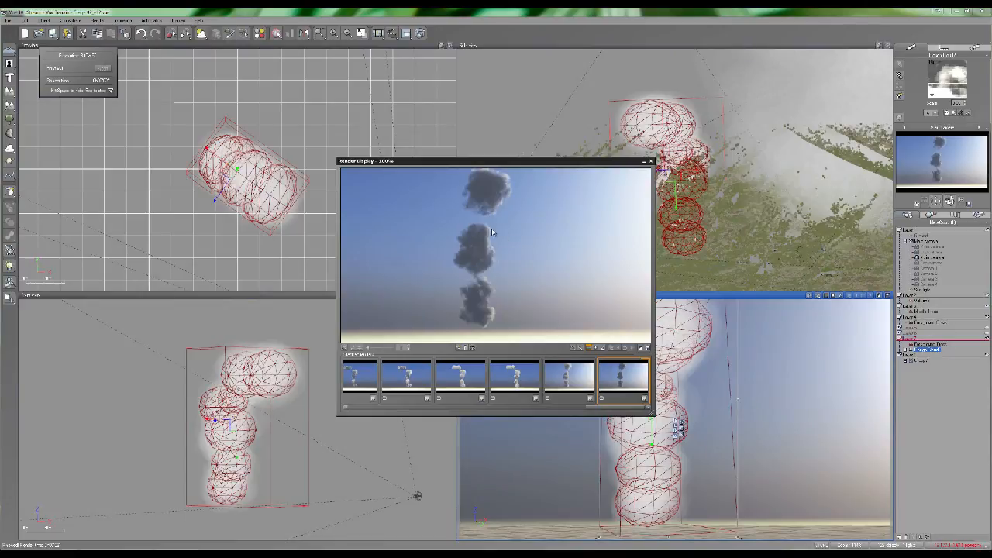
Compare the two stored backlit renders and examine the shading of the more opaque cloud up close
left_click(568, 382)
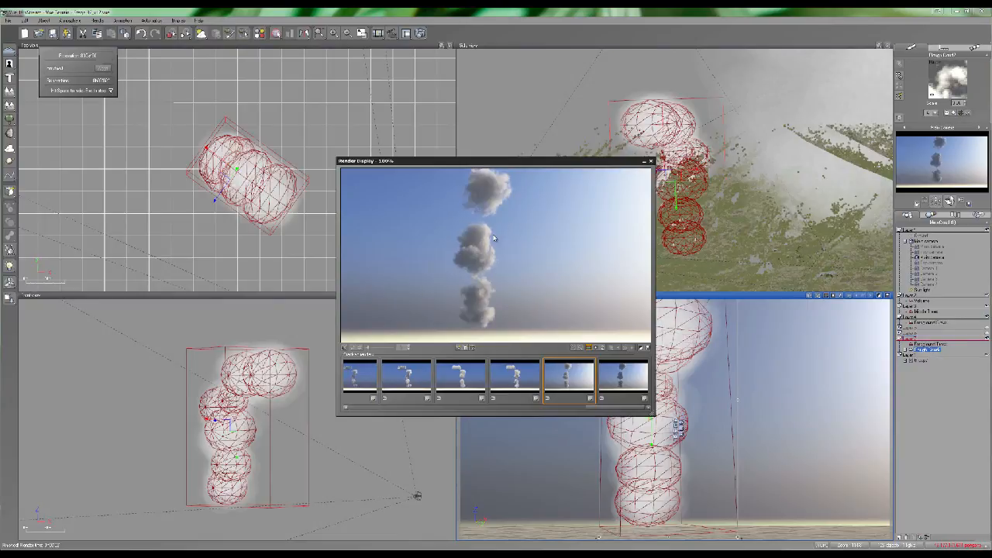
left_click(633, 388)
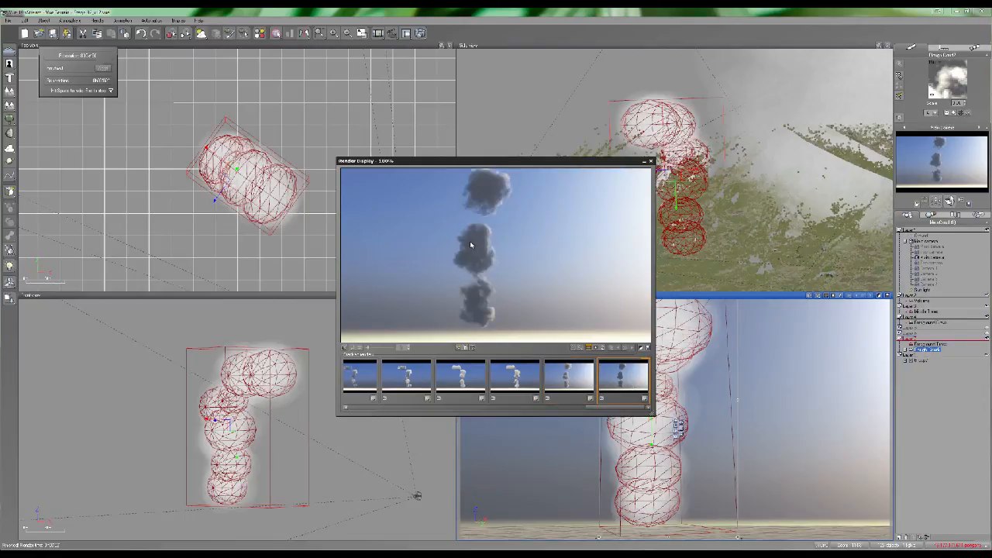
scroll(478, 241, "up", 4)
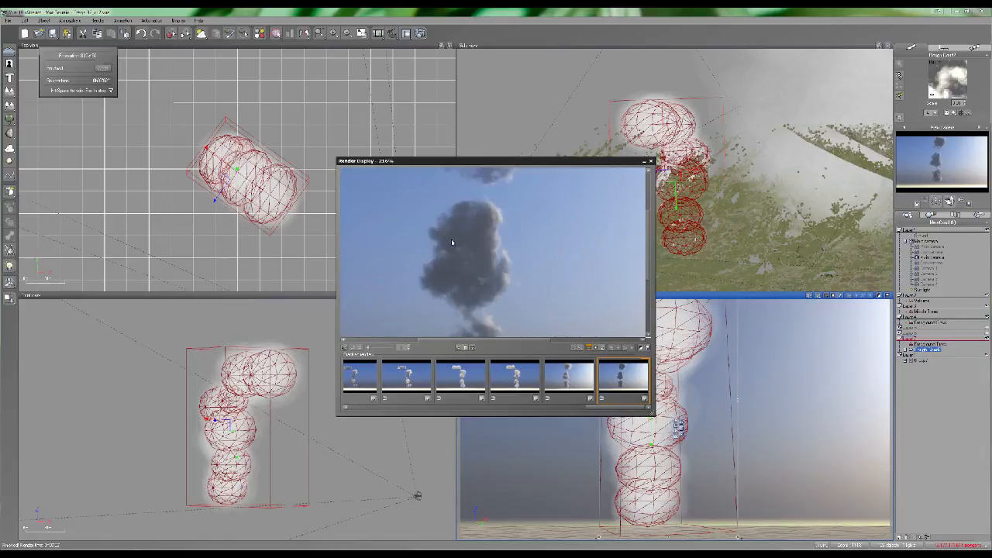
left_click(652, 161)
Orbit the camera off the backlit view and add a Layered Cumulus metacloud to the scene
right_click_drag(687, 424, 596, 319)
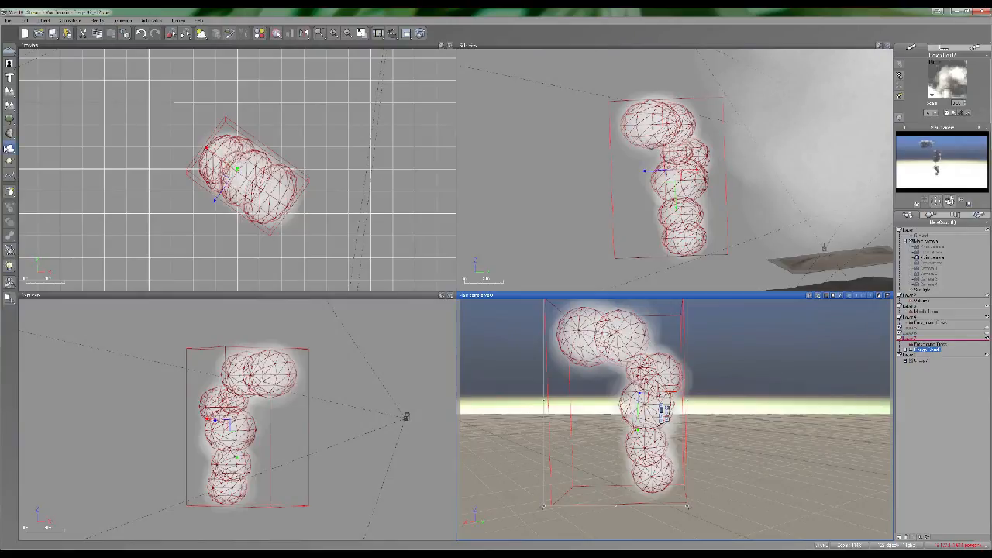
left_click(10, 148)
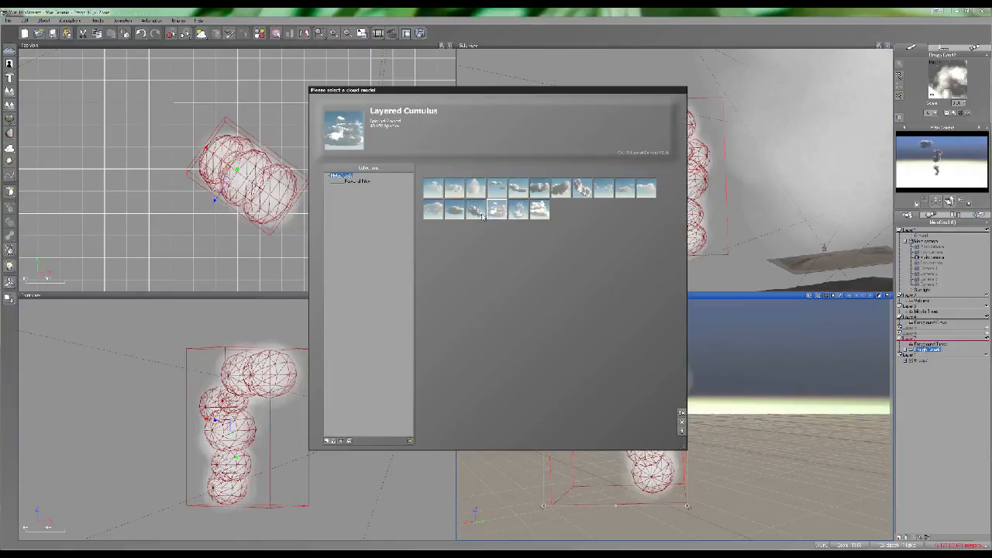
key("Left")
key("Left")
key("Left")
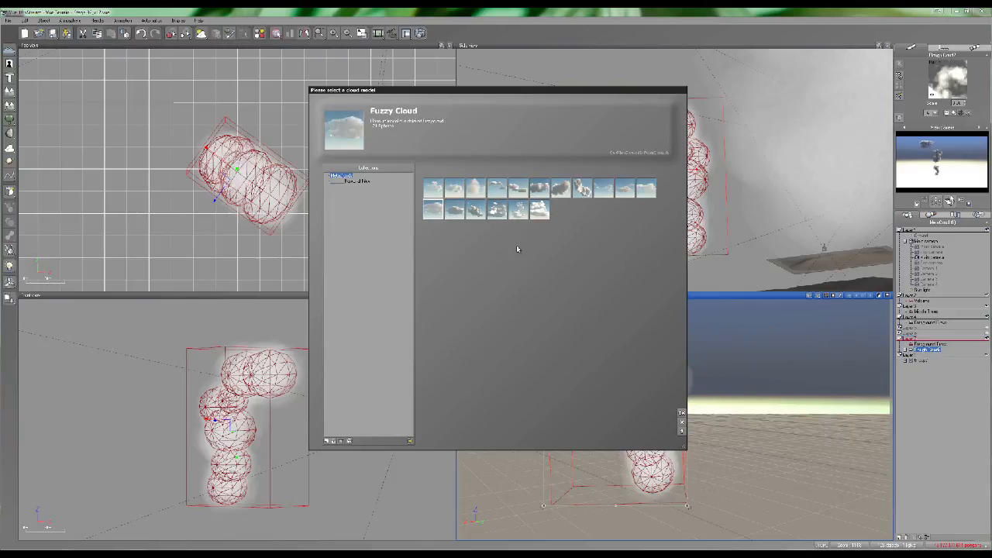
key("Left")
key("Left")
key("Left")
key("Left")
key("Left")
key("Down")
key("Right")
key("Left")
key("Left")
key("Up")
key("Right")
key("Down")
key("Left")
key("Left")
key("Right")
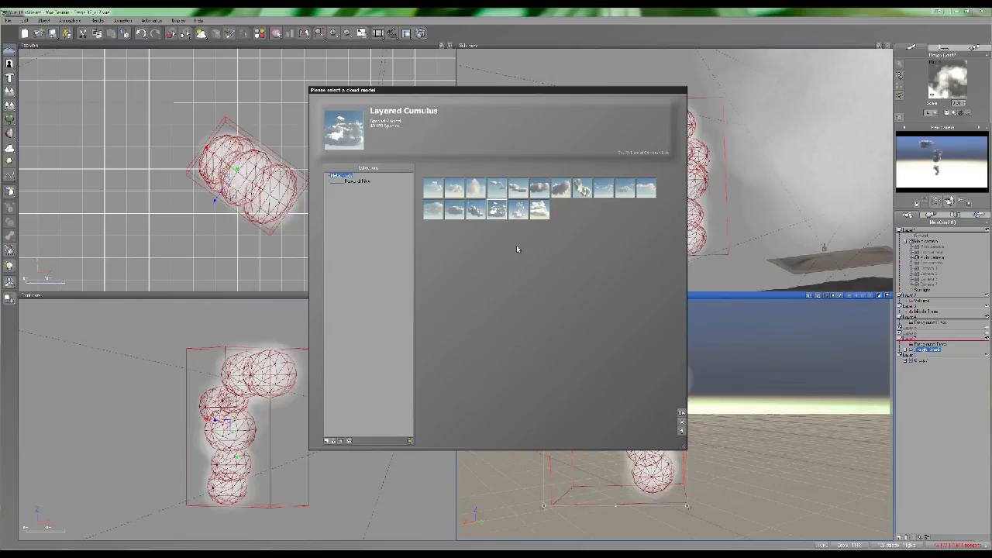
key("Return")
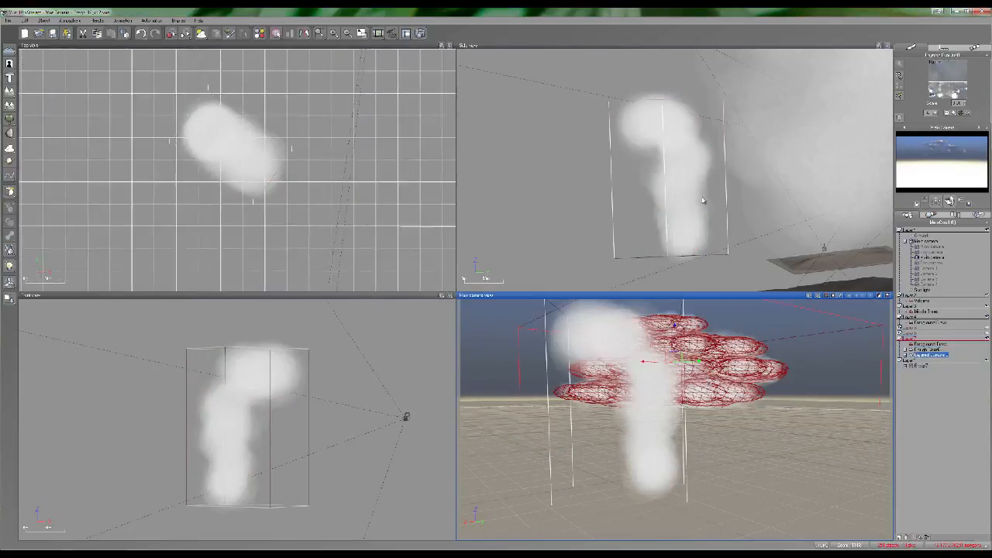
Move the Layered Cumulus cloud to the base of the metacloud column, checking its placement in the views
right_click_drag(624, 204, 628, 151)
scroll(650, 215, "down", 15)
scroll(535, 197, "up", 8)
left_click_drag(478, 163, 602, 209)
right_click_drag(243, 153, 360, 156)
left_click_drag(218, 226, 348, 104)
scroll(349, 104, "up", 5)
right_click_drag(348, 104, 345, 176)
left_click_drag(252, 131, 349, 125)
scroll(362, 187, "up", 4)
left_click(909, 215)
right_click_drag(746, 240, 643, 54)
scroll(674, 124, "down", 2)
scroll(646, 183, "up", 2)
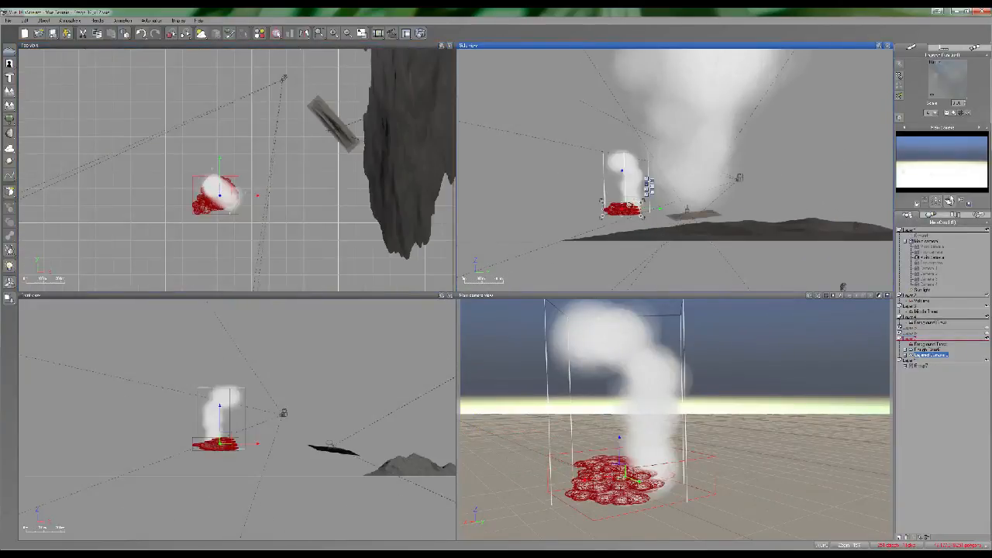
Rotate the cumulus cloud upright at the base and place a duplicate above it around the column's upper half
left_click_drag(622, 203, 646, 172)
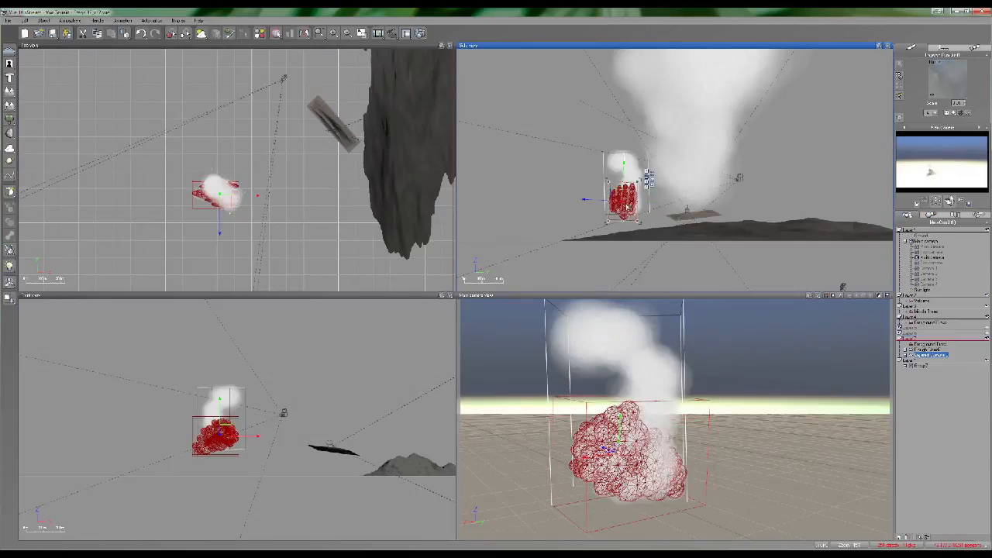
left_click_drag(618, 202, 633, 158)
right_click_drag(196, 205, 274, 202)
mouse_move(307, 185)
left_mouse_down()
mouse_move(270, 182)
mouse_move(297, 192)
left_mouse_up()
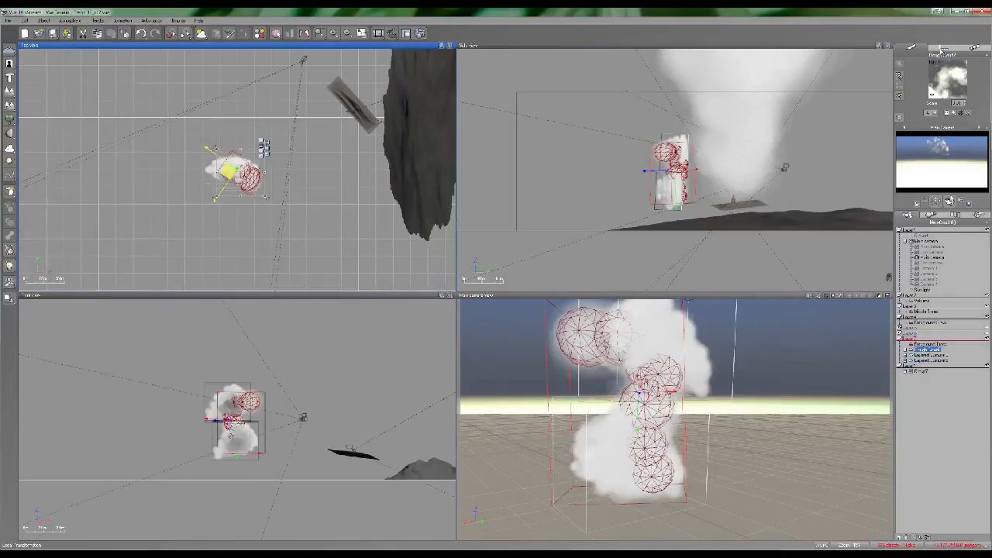
Copy the metacloud column's material and paste it onto both Layered Cumulus clouds
right_click(945, 80)
left_click(932, 360)
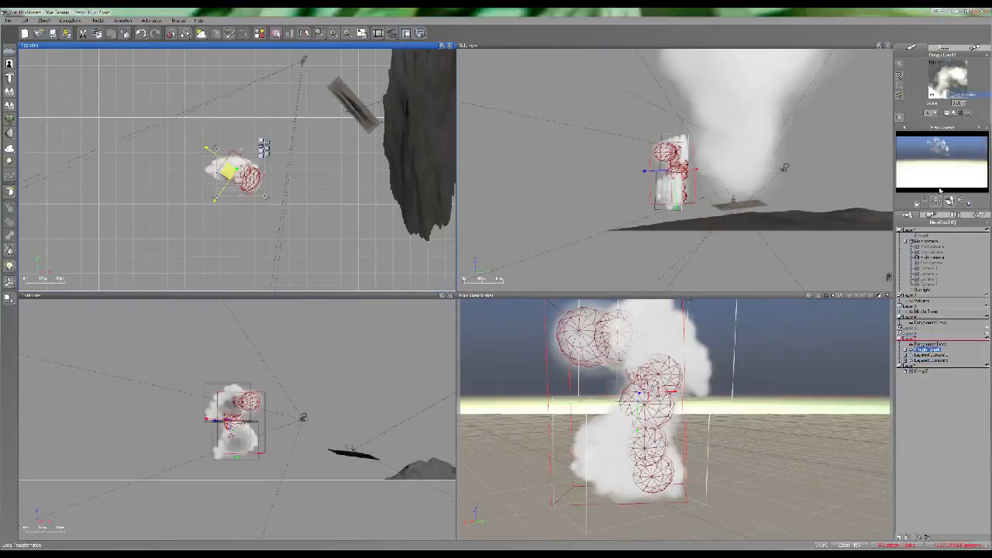
right_click(936, 70)
left_click(946, 94)
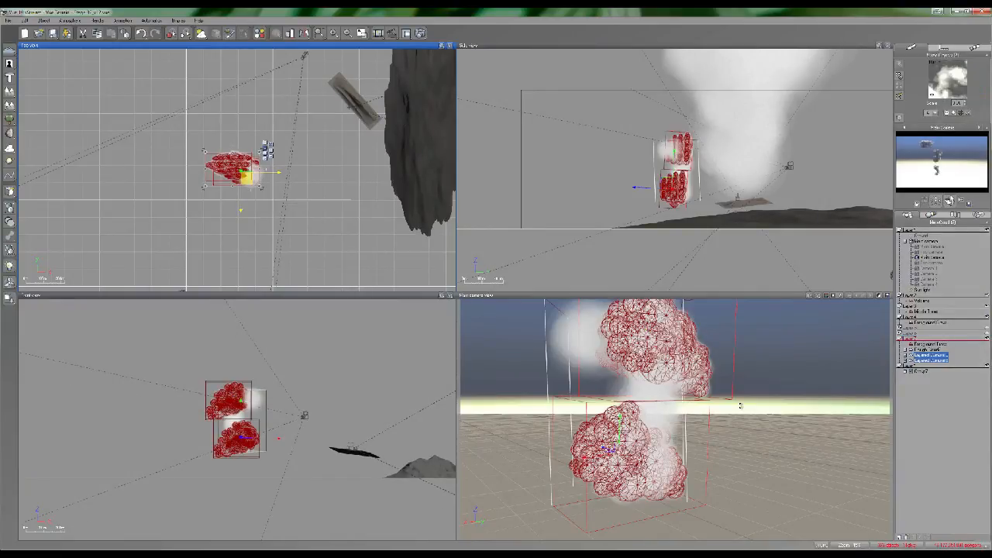
Reframe the plume from a low angle, lower the opacity of all three clouds' Soft with Variations material, and test-render it
left_click(923, 372)
mouse_move(664, 403)
right_mouse_down()
mouse_move(627, 379)
mouse_move(660, 408)
mouse_move(681, 402)
right_mouse_up()
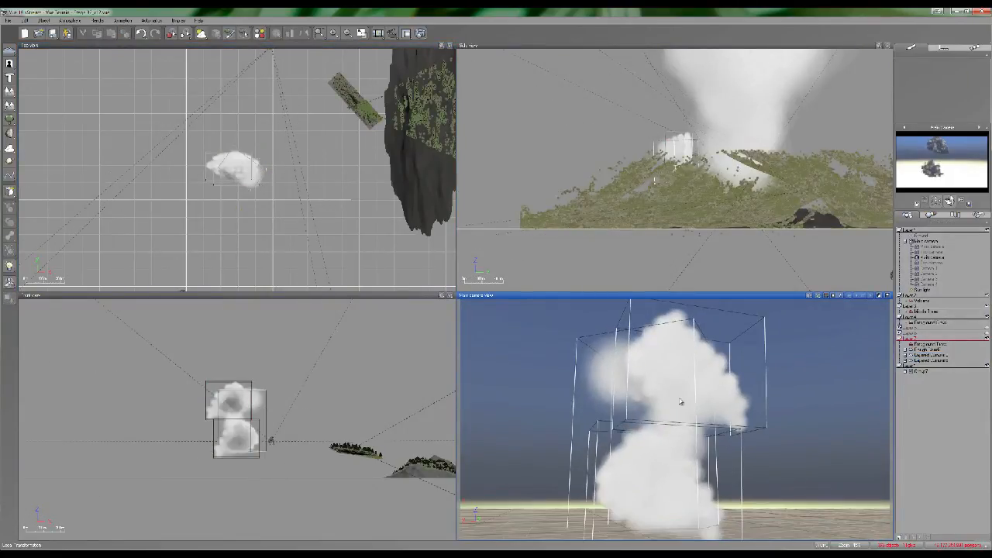
left_click(924, 350)
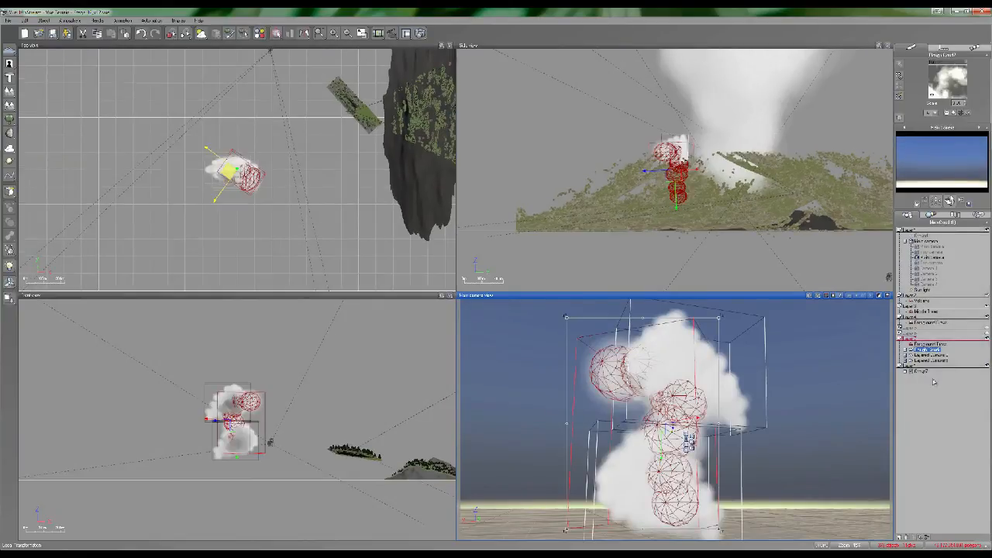
left_click(931, 362, "shift")
right_click(946, 82)
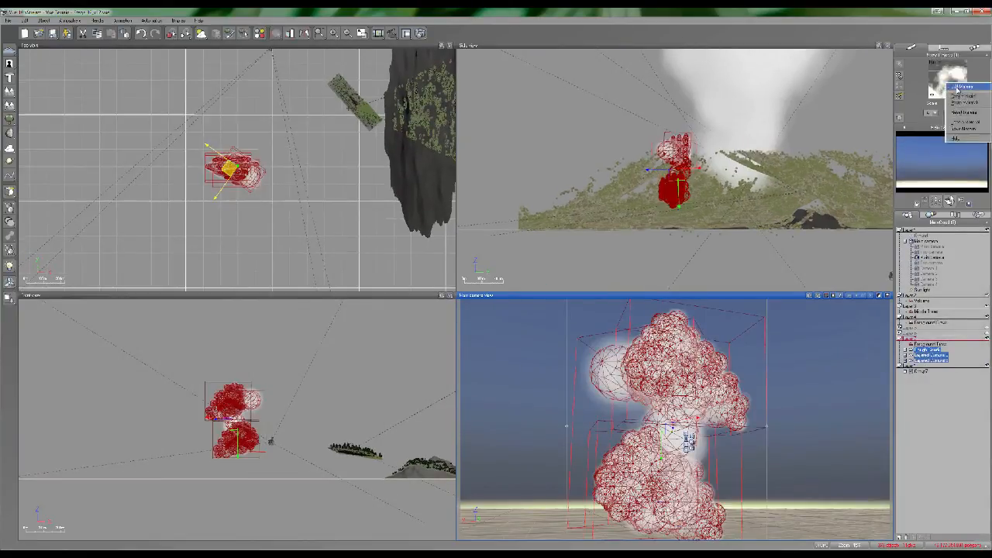
left_click(959, 87)
left_click_drag(553, 281, 541, 283)
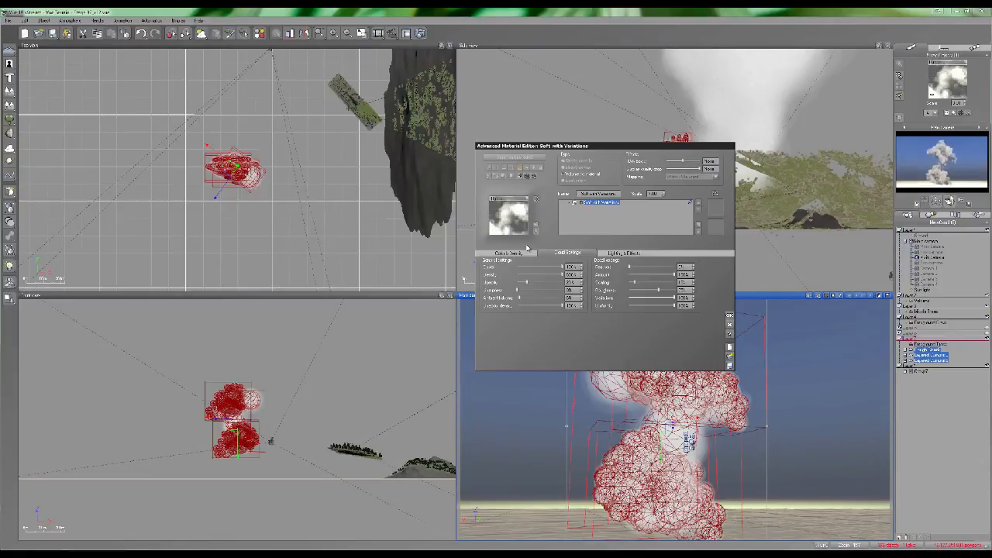
left_click(420, 33)
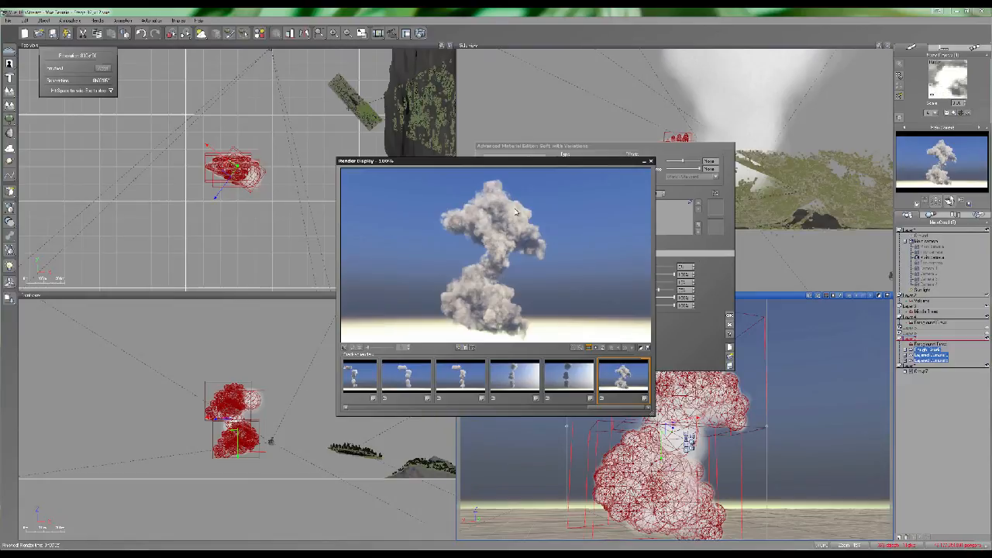
left_click(652, 161)
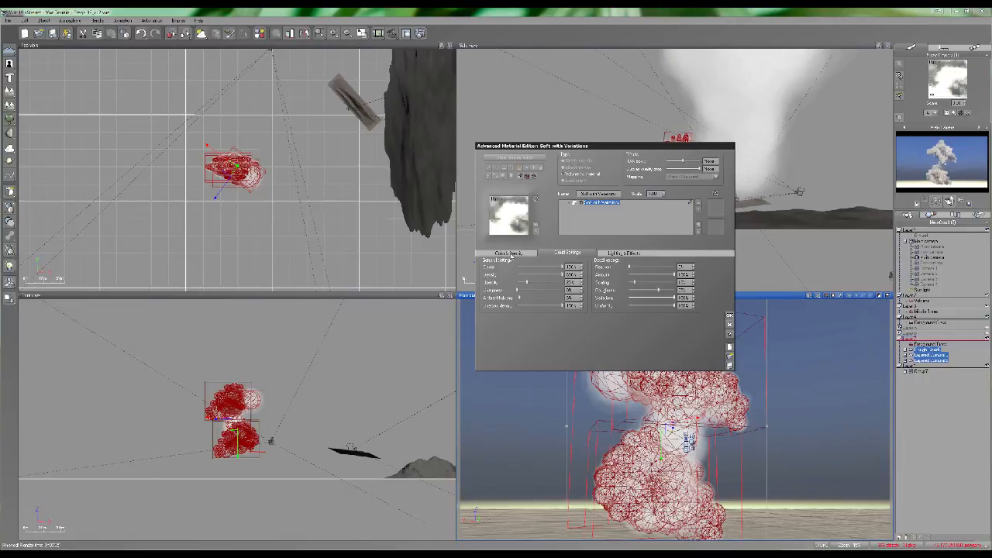
Open the cloud material's density production function and replace its gradient noise node with a fractal node
left_click(510, 253)
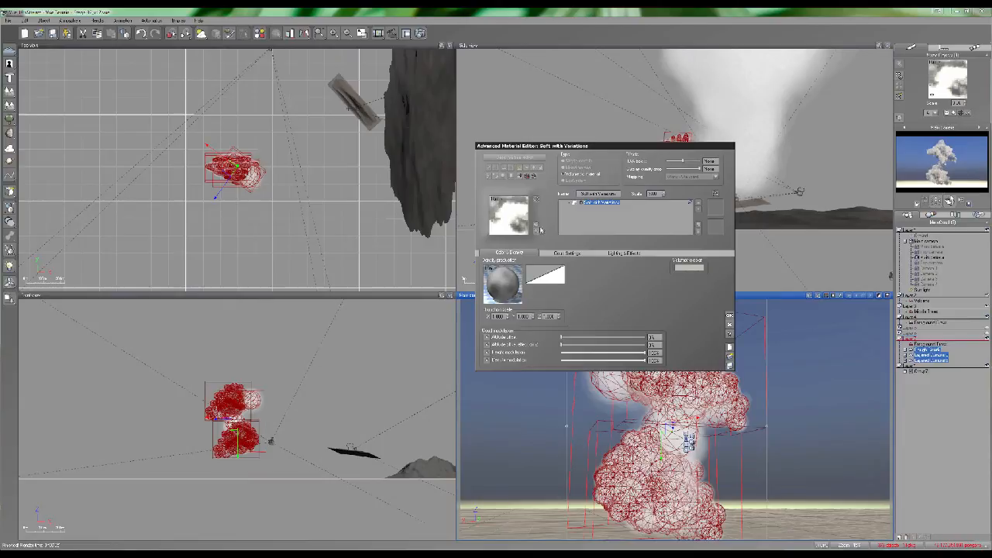
right_click(518, 283)
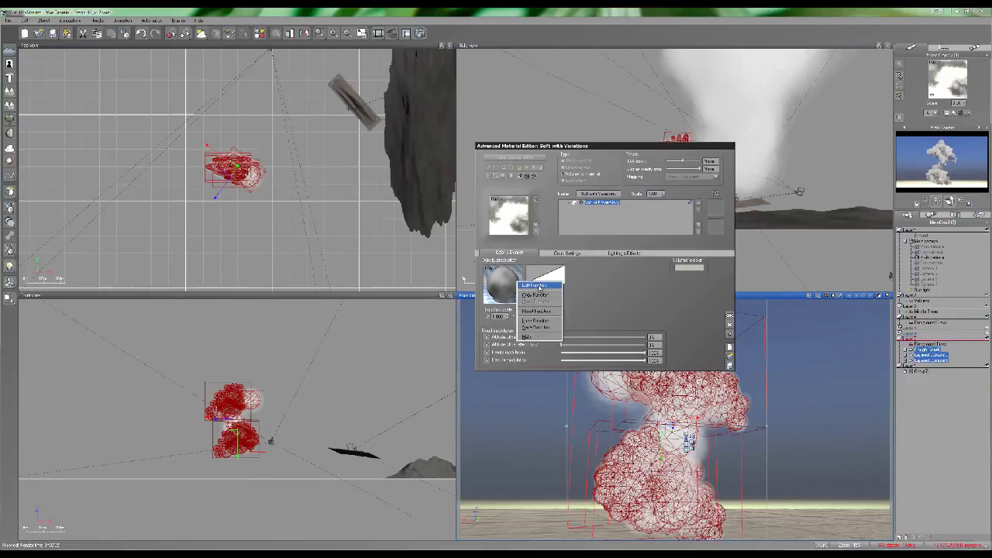
left_click(538, 286)
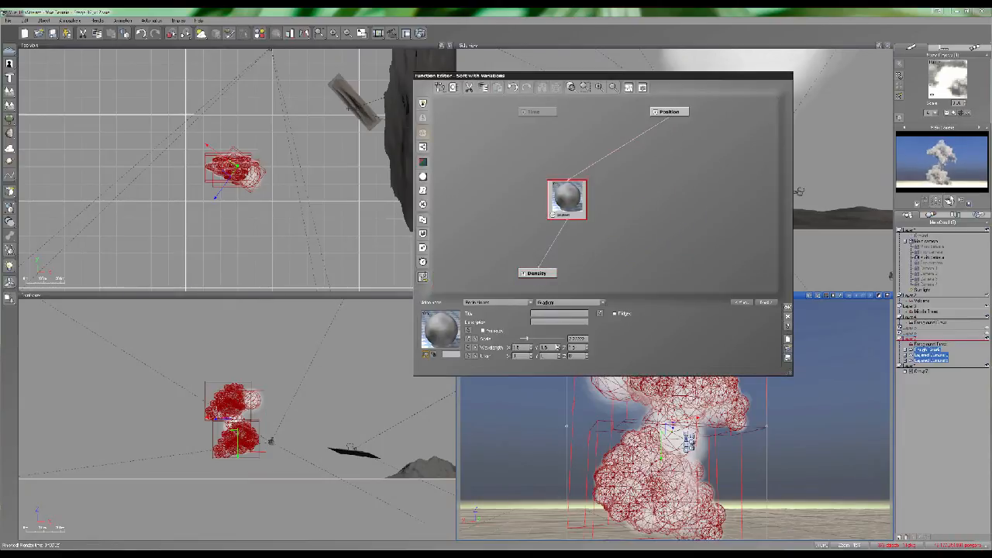
left_click_drag(568, 214, 572, 229)
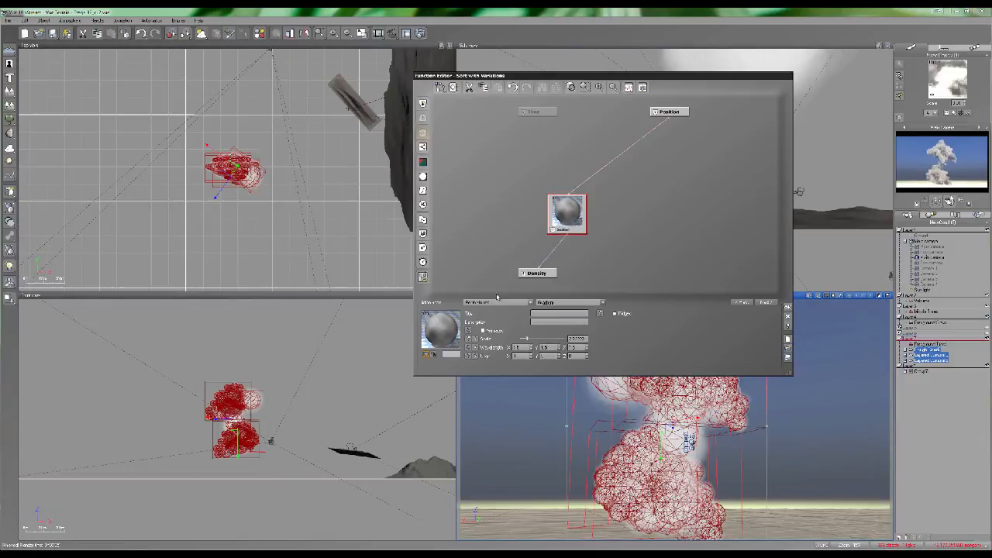
left_click(548, 303)
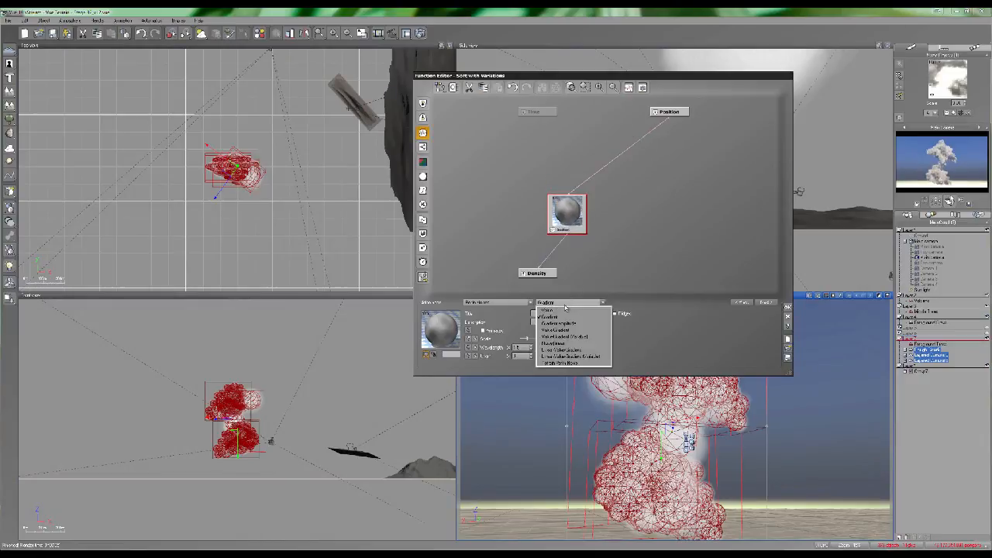
left_click(502, 310)
left_click(498, 304)
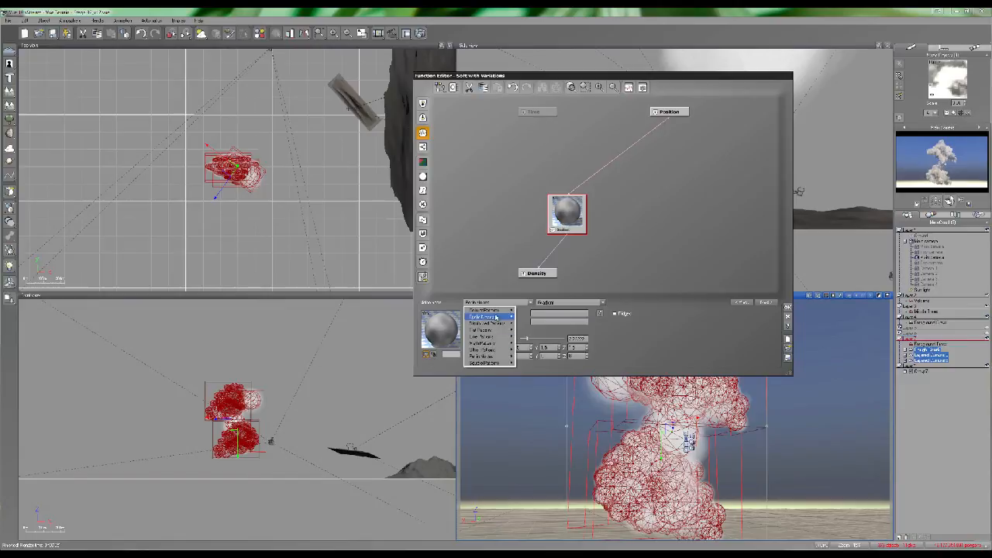
mouse_move(482, 312)
left_click(567, 217)
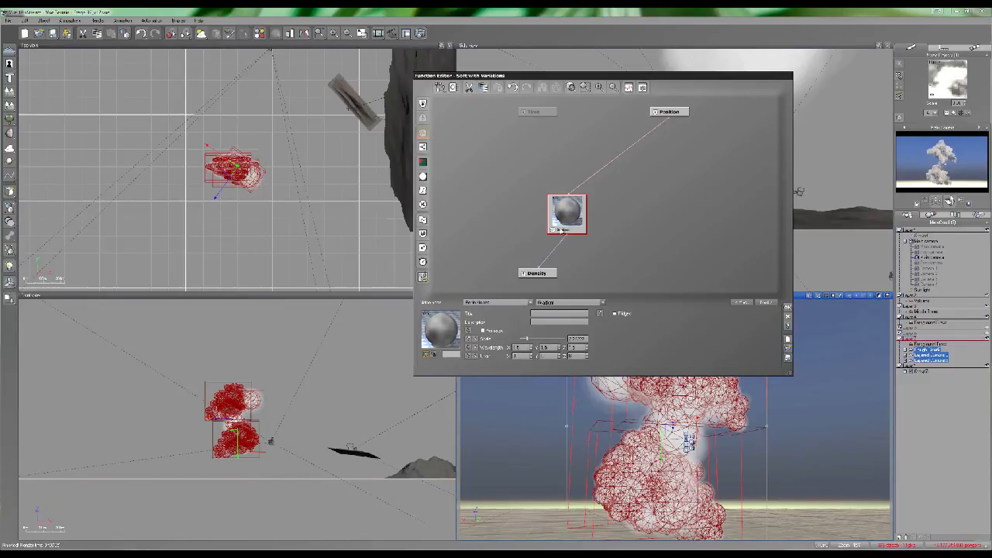
key("Delete")
key("ctrl+z")
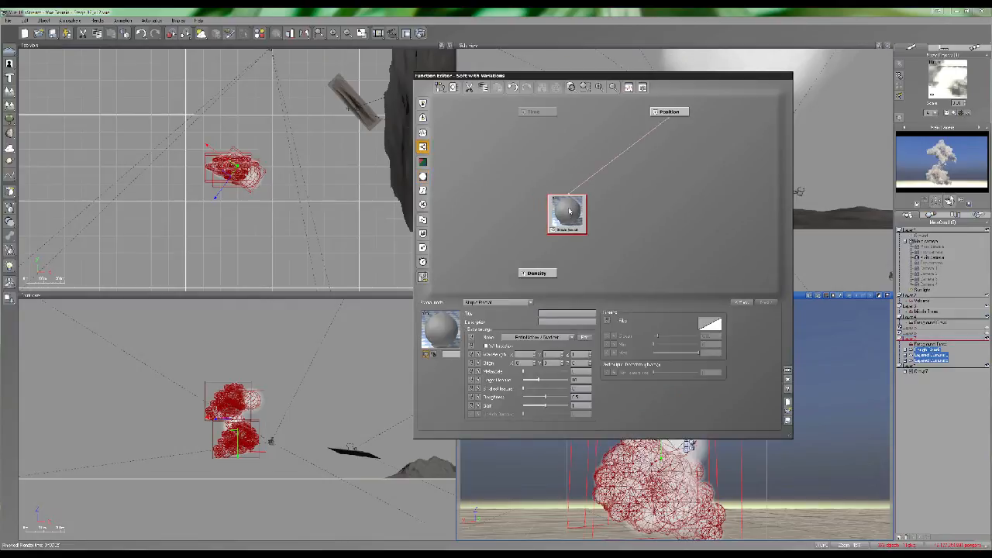
Connect the fractal node to the Density output and set its type to Simple Fractal after trying Basic Repeater
left_click(515, 303)
left_click(513, 322)
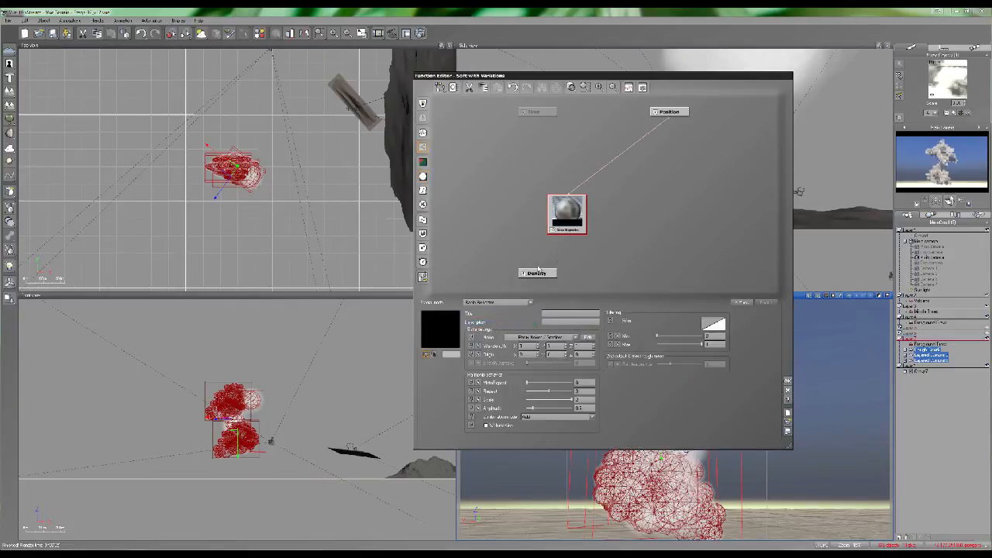
left_click_drag(531, 276, 580, 224)
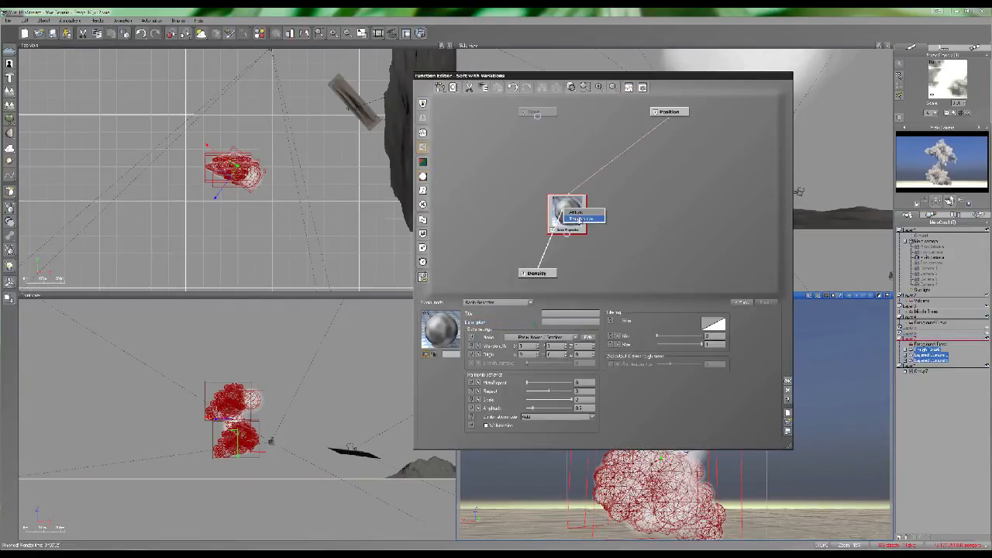
left_click(580, 220)
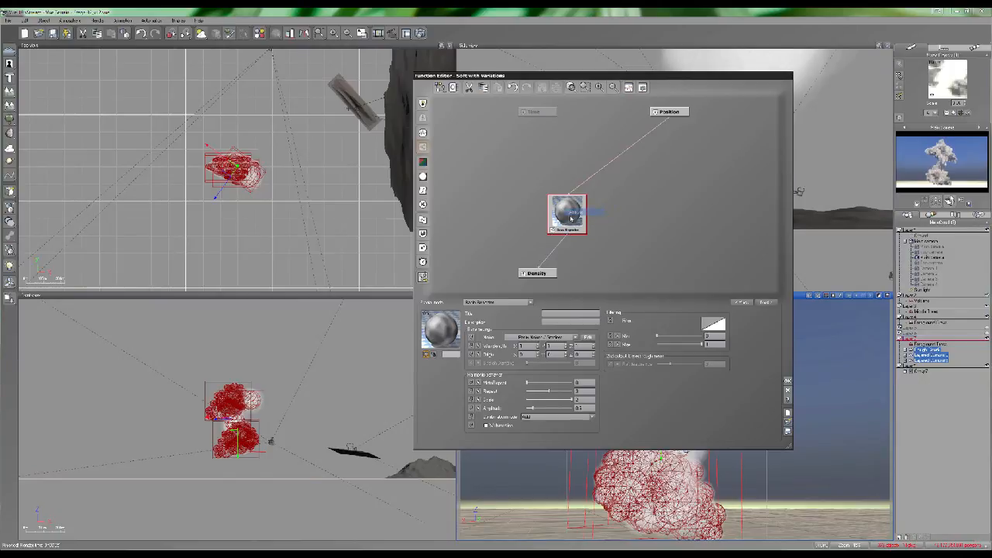
left_click(501, 304)
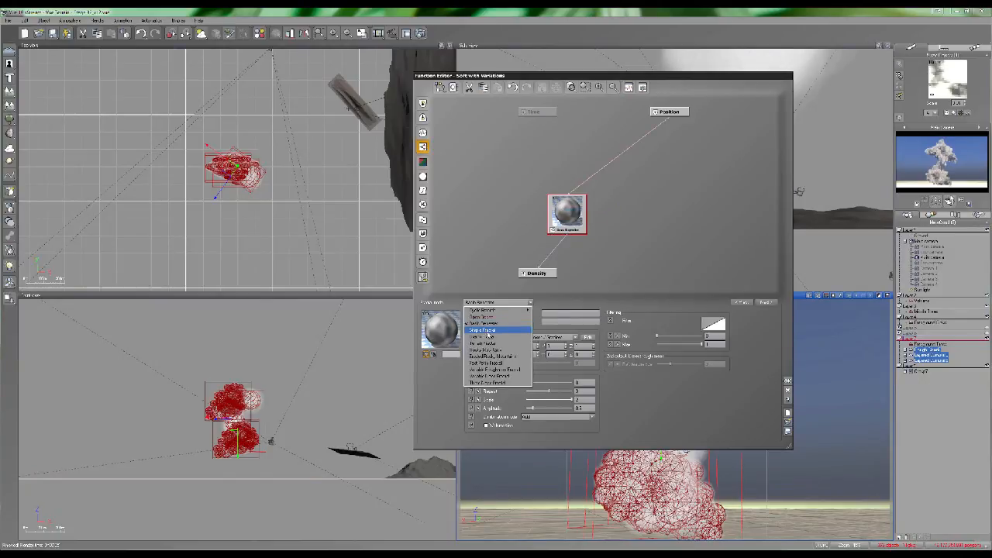
left_click(489, 334)
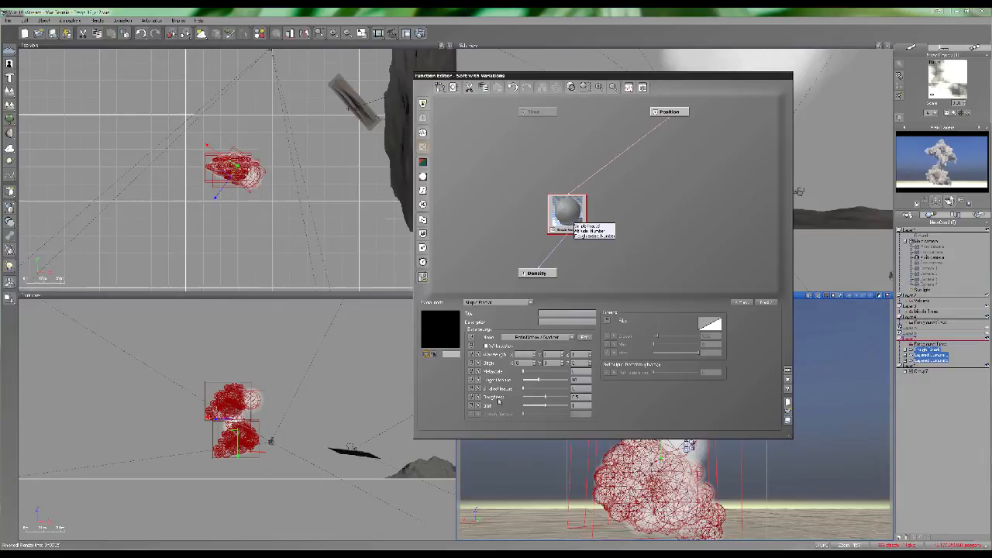
Reduce the Simple Fractal's largest feature, raise its roughness and gain, and accept the density function
left_click_drag(537, 379, 545, 380)
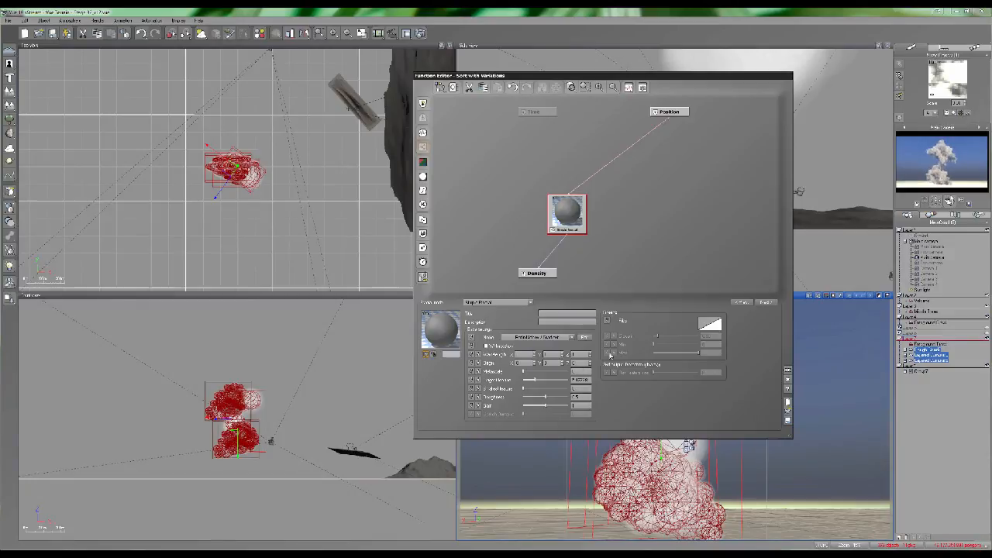
left_click_drag(559, 380, 555, 397)
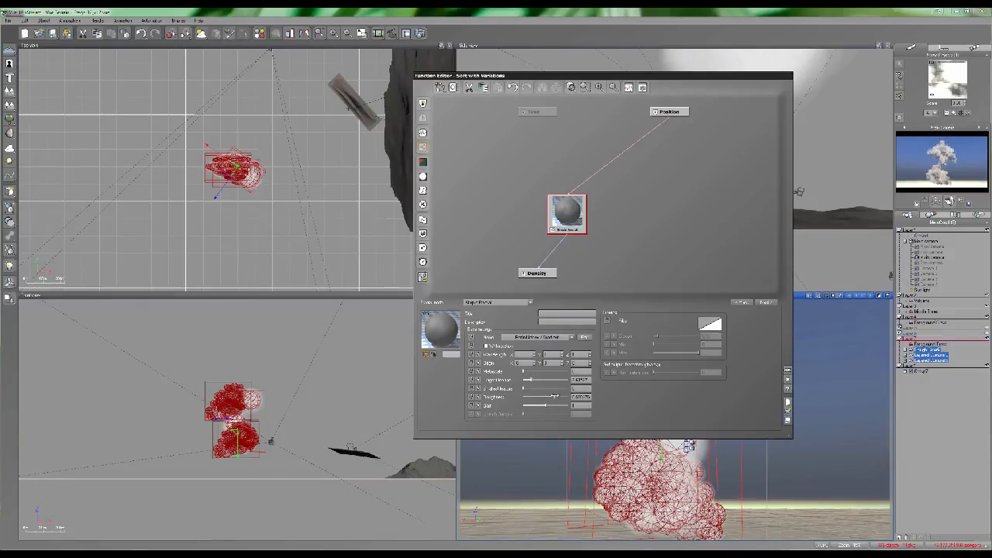
left_click_drag(555, 396, 552, 404)
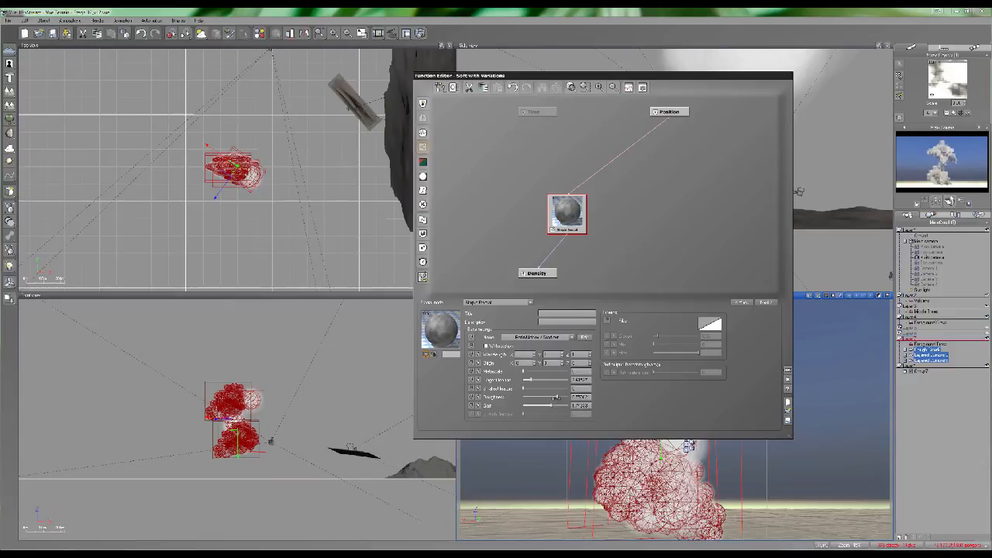
left_click_drag(556, 396, 560, 397)
left_click(788, 372)
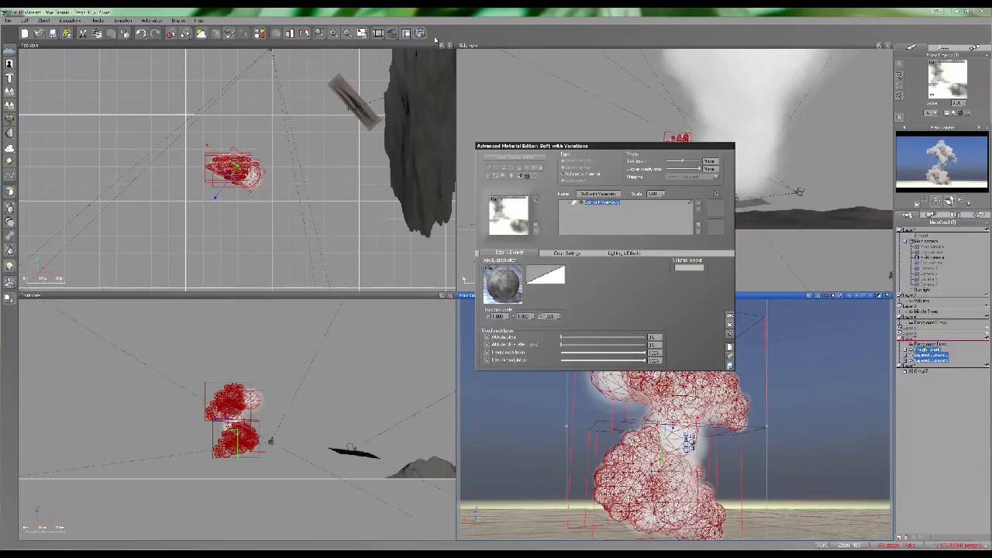
Render the cloud plume with the fractal density and compare it with the previous stored render
left_click(420, 33)
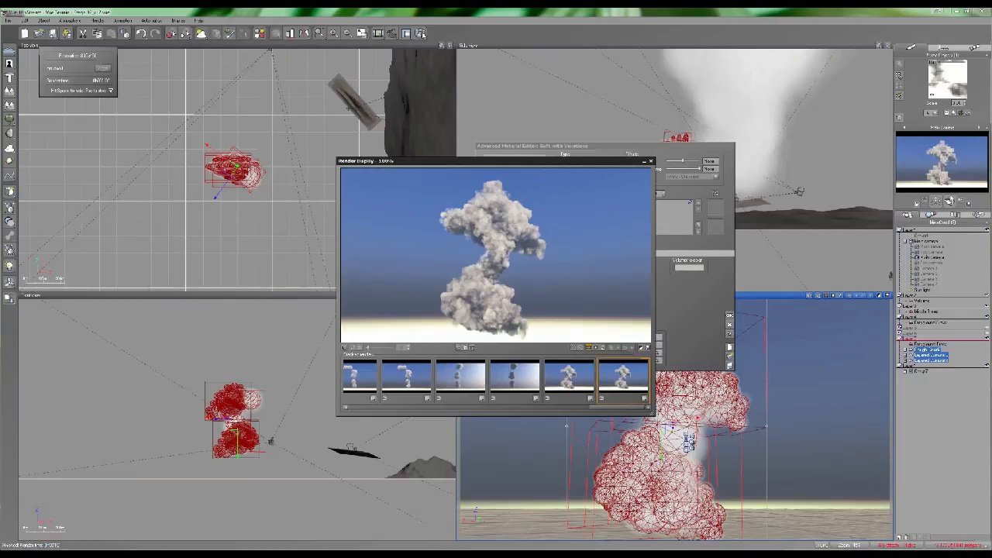
left_click(568, 370)
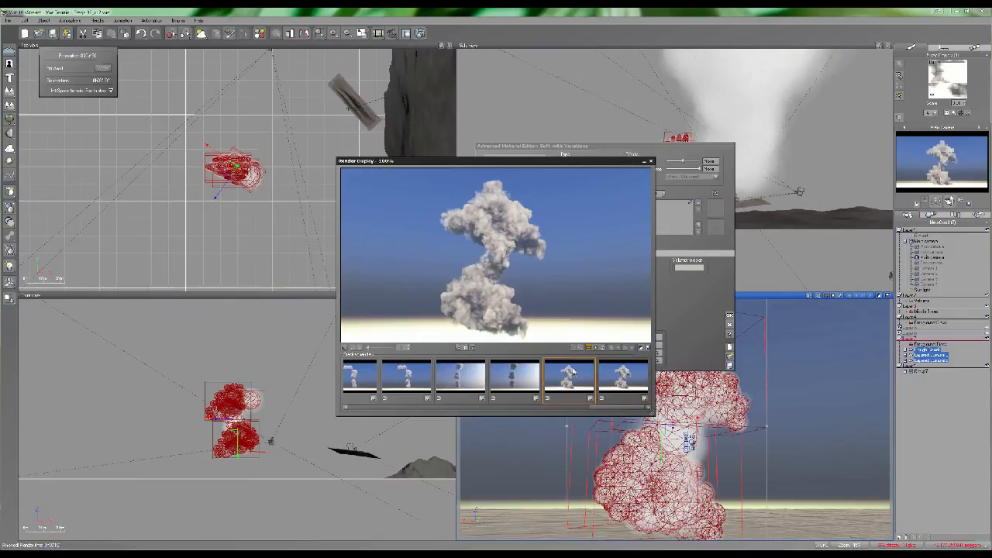
Switch between the last two stored renders to compare the cloud plume's density detail
left_click(640, 375)
left_click(576, 380)
left_click(643, 376)
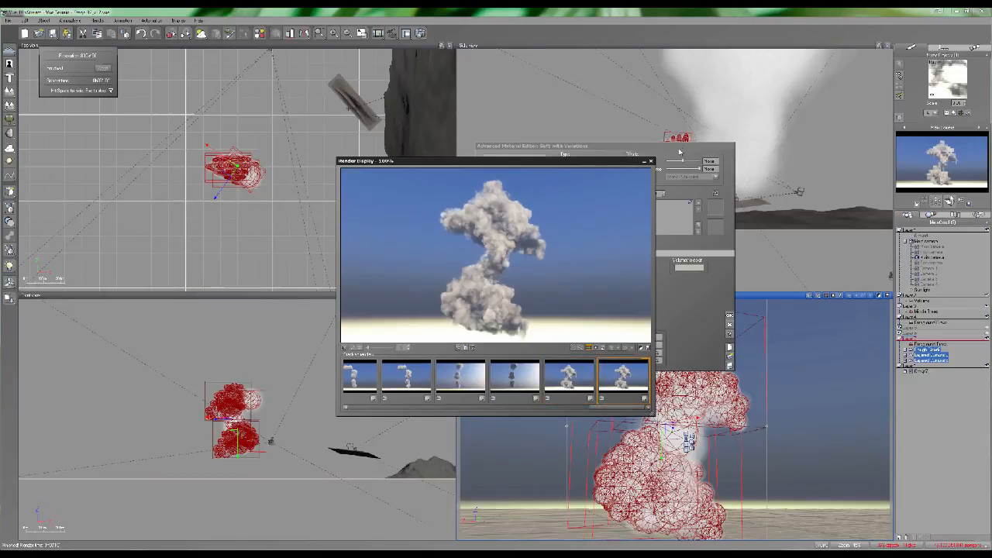
Return to the cloud material, show its cloud settings, and test-render the plume with them
left_click(650, 163)
left_click(569, 254)
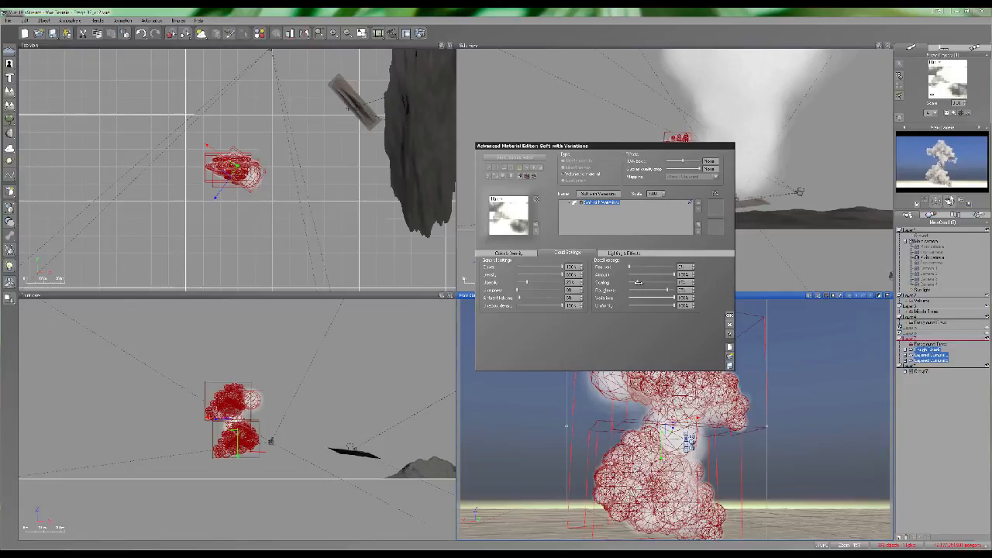
left_click(419, 33)
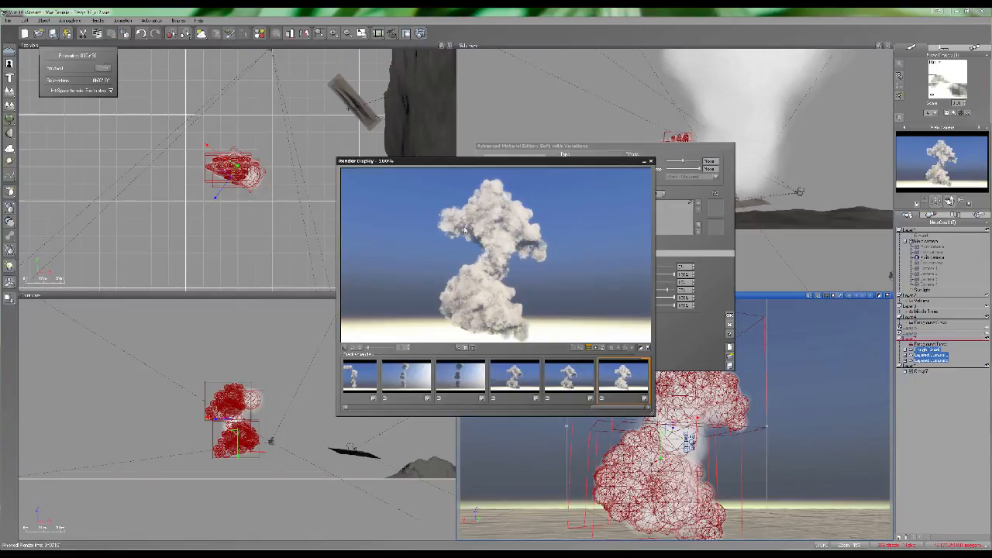
Try raising the opacity in the material's cloud settings and discard the material changes
left_click(650, 161)
left_click_drag(527, 282, 554, 274)
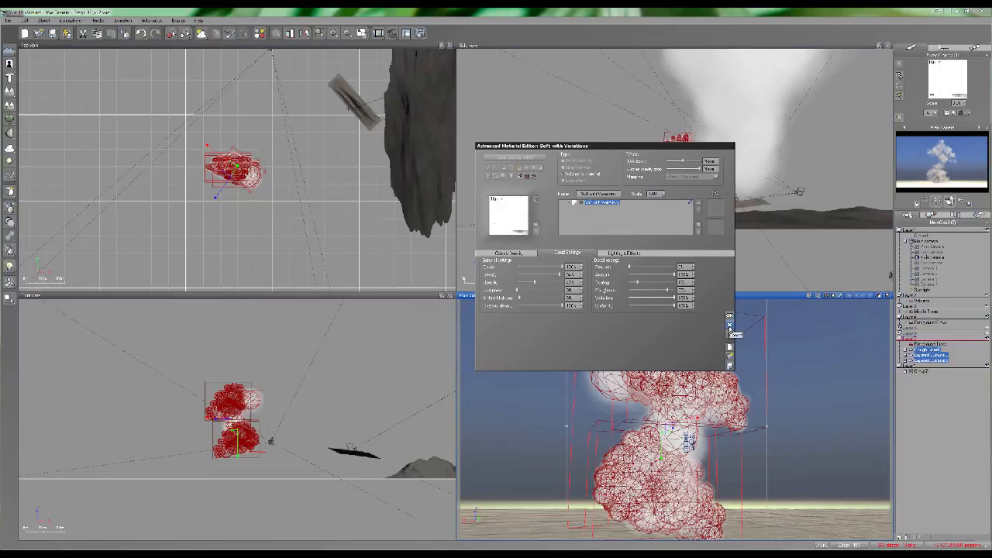
left_click(730, 330)
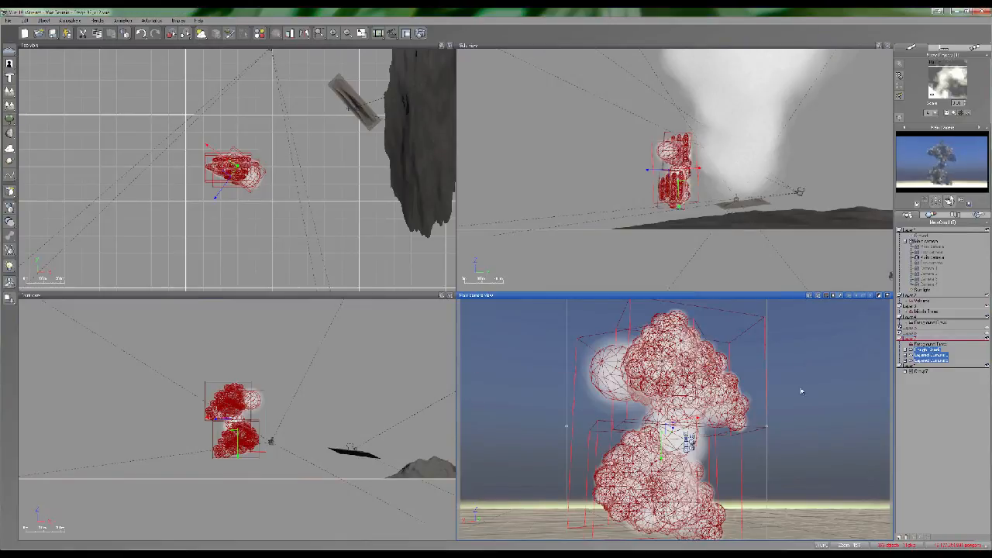
Select the middle terrain in the main camera view
right_click_drag(752, 386, 669, 377)
left_click(696, 377)
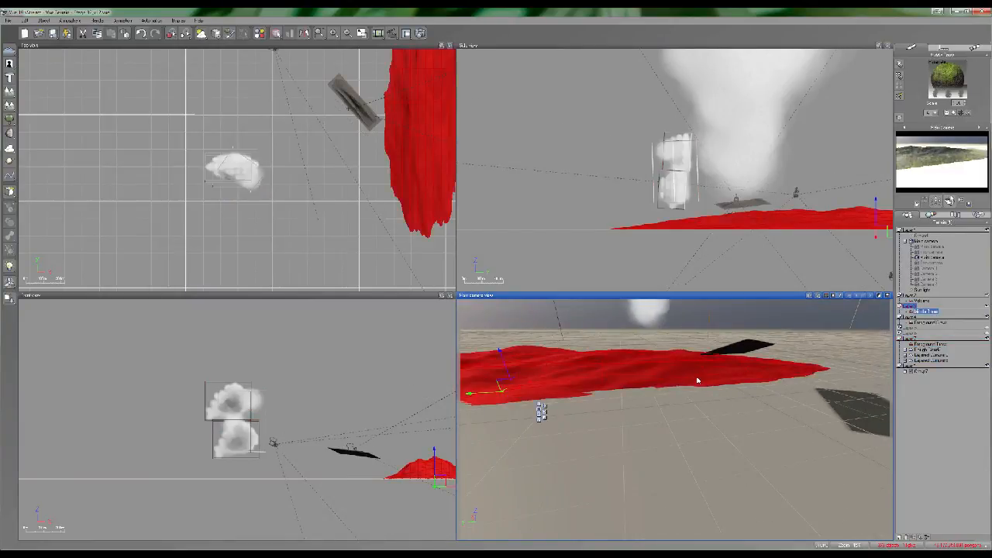